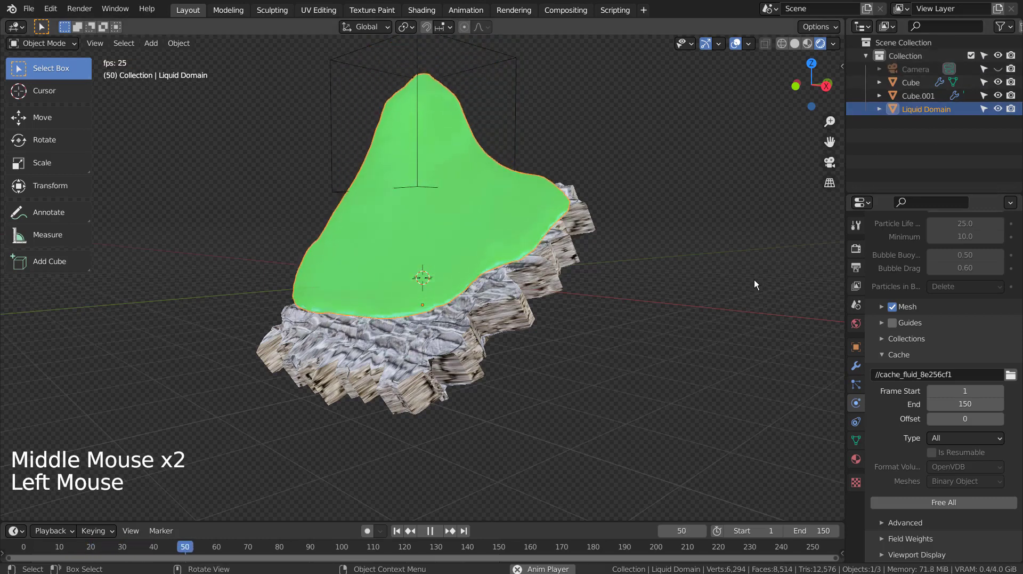
- Pan and orbit around the playing green goo simulation to view it from several angles
{"action": "scroll", "coordinate": [753, 279], "scroll_direction": "down", "scroll_amount": 2}
{"action": "middle_click_drag", "start_coordinate": [696, 283], "coordinate": [709, 314], "text": "shift"}
{"action": "middle_click_drag", "start_coordinate": [708, 314], "coordinate": [730, 309]}
{"action": "middle_click", "coordinate": [651, 304]}
{"action": "middle_click", "coordinate": [730, 310]}
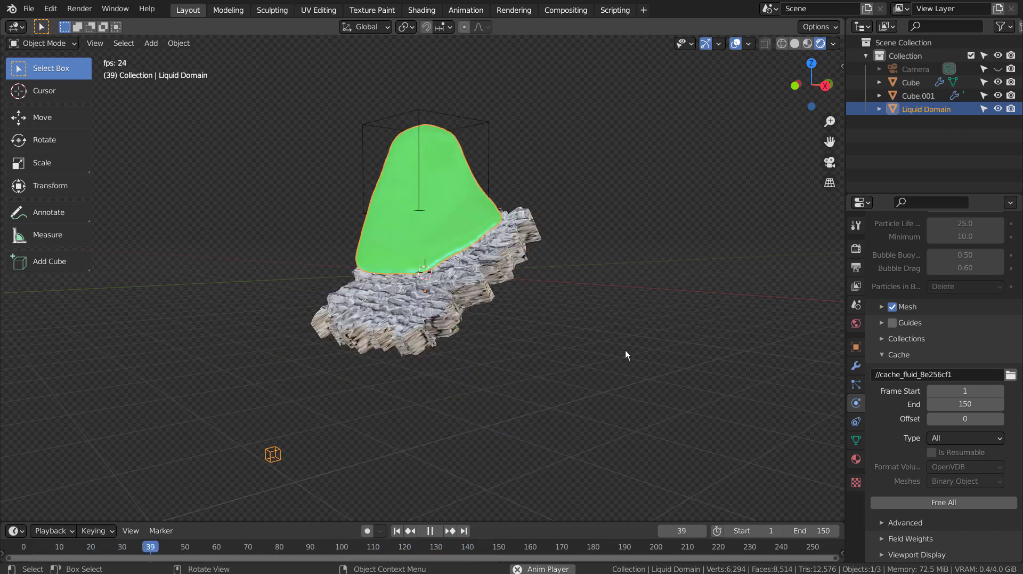
{"action": "middle_click_drag", "start_coordinate": [625, 350], "coordinate": [687, 381]}
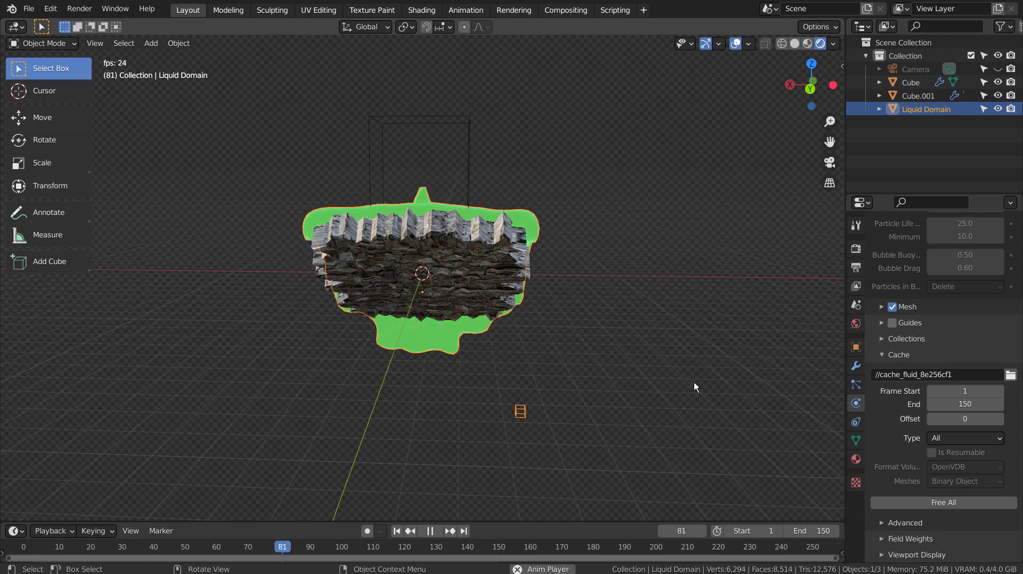
{"action": "middle_click_drag", "start_coordinate": [695, 383], "coordinate": [539, 401]}
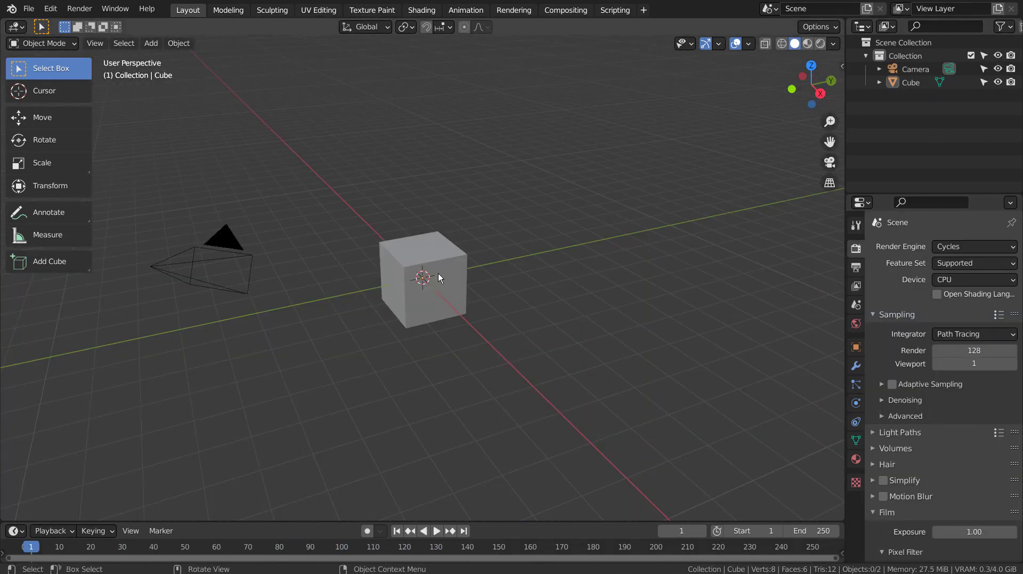
- Apply Quick Liquid to the default cube through the F3 'quick' search
{"action": "left_click", "coordinate": [438, 272]}
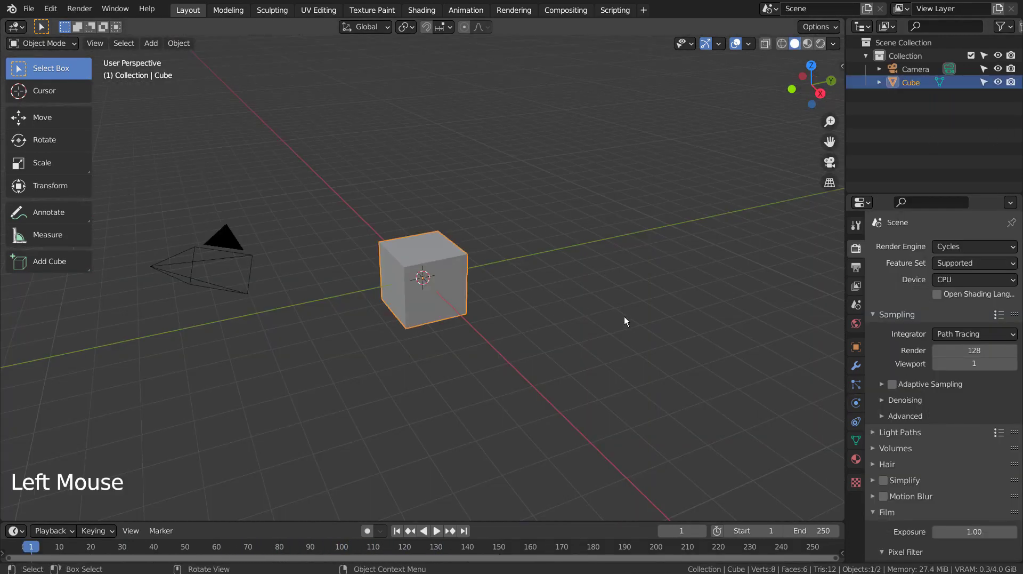
{"action": "key", "text": "F3"}
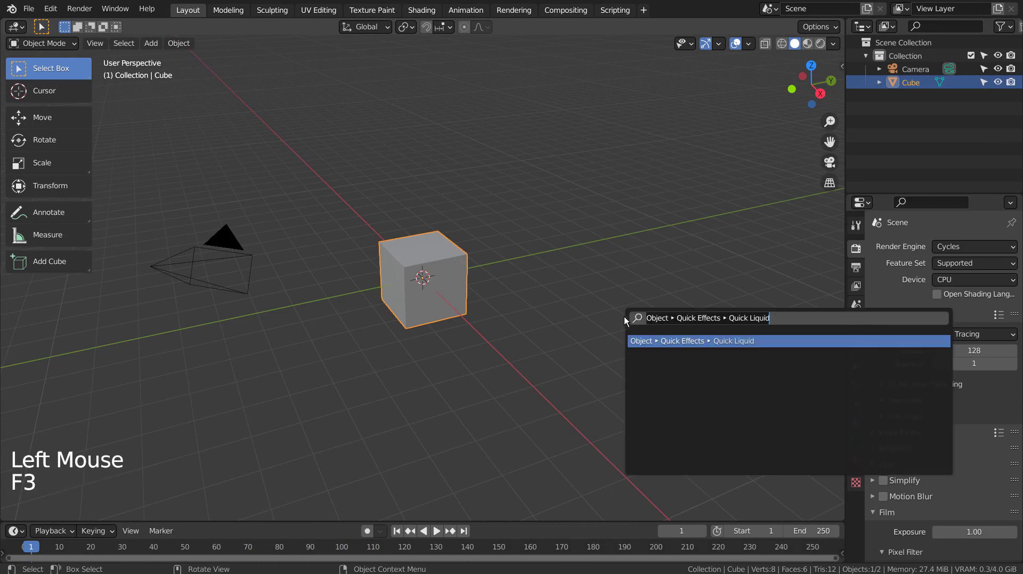
{"action": "type", "text": "quick"}
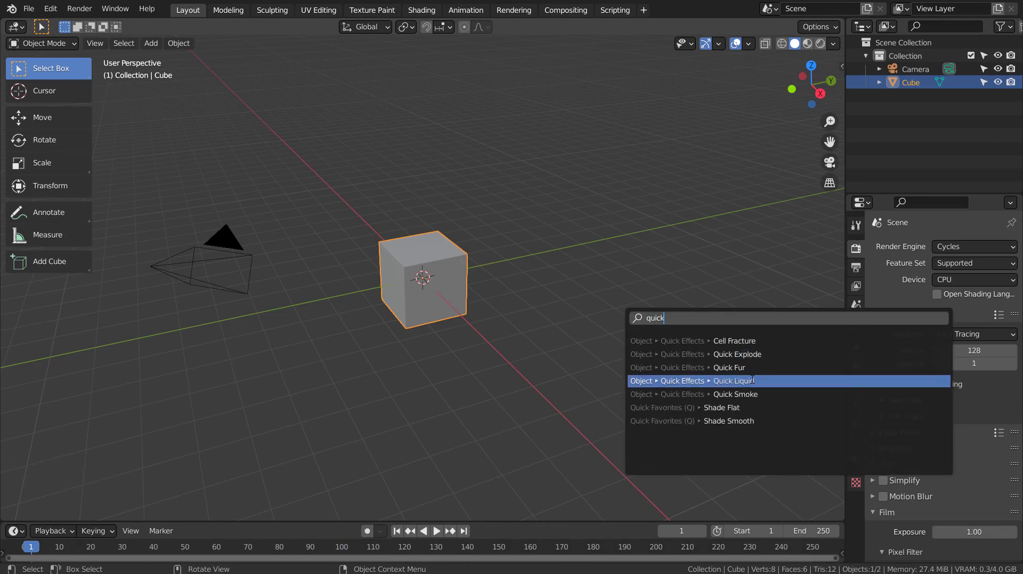
{"action": "left_click", "coordinate": [783, 380]}
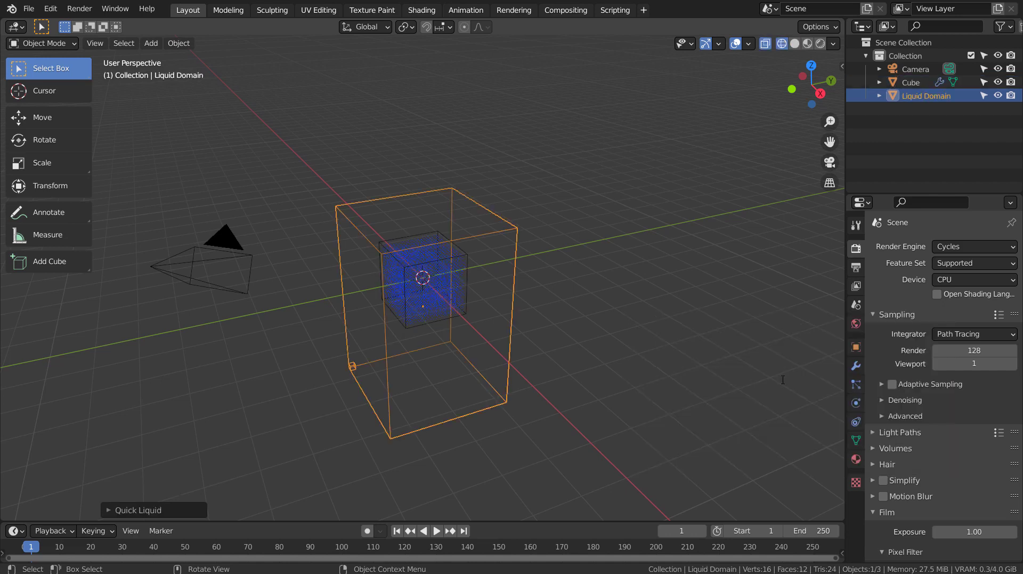
- Play the new liquid simulation briefly, then rewind to frame 1
{"action": "left_click", "coordinate": [440, 534]}
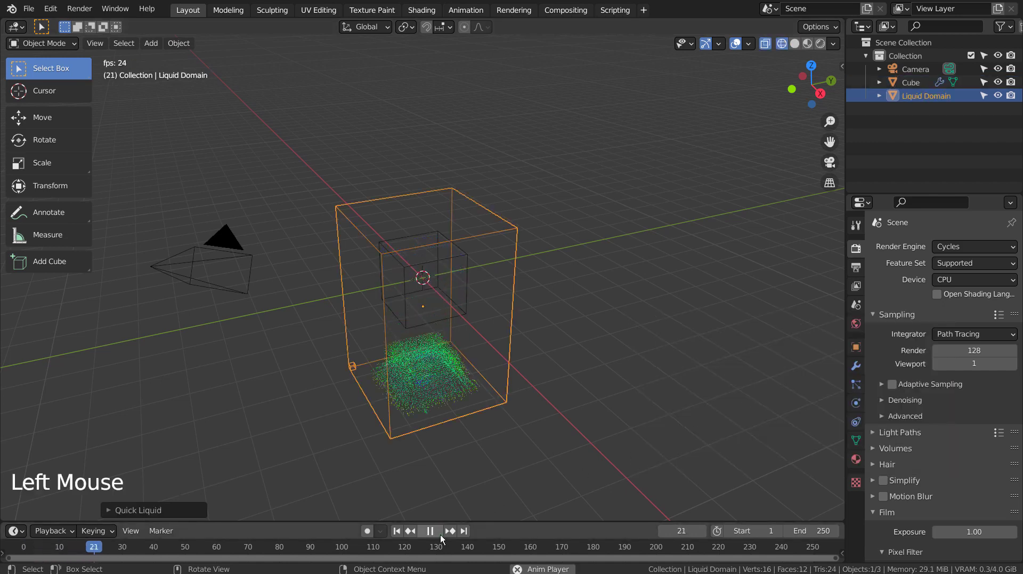
{"action": "left_click", "coordinate": [440, 534]}
{"action": "left_click", "coordinate": [397, 531]}
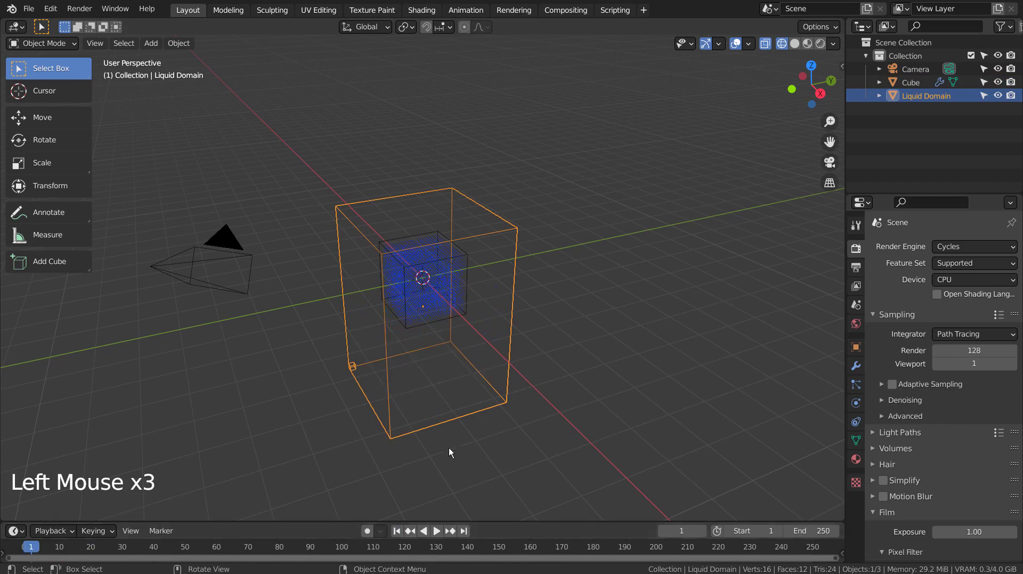
- Scale the Liquid Domain up about threefold and lift the cube along Z near its top
{"action": "left_click", "coordinate": [513, 327]}
{"action": "key", "text": "s"}
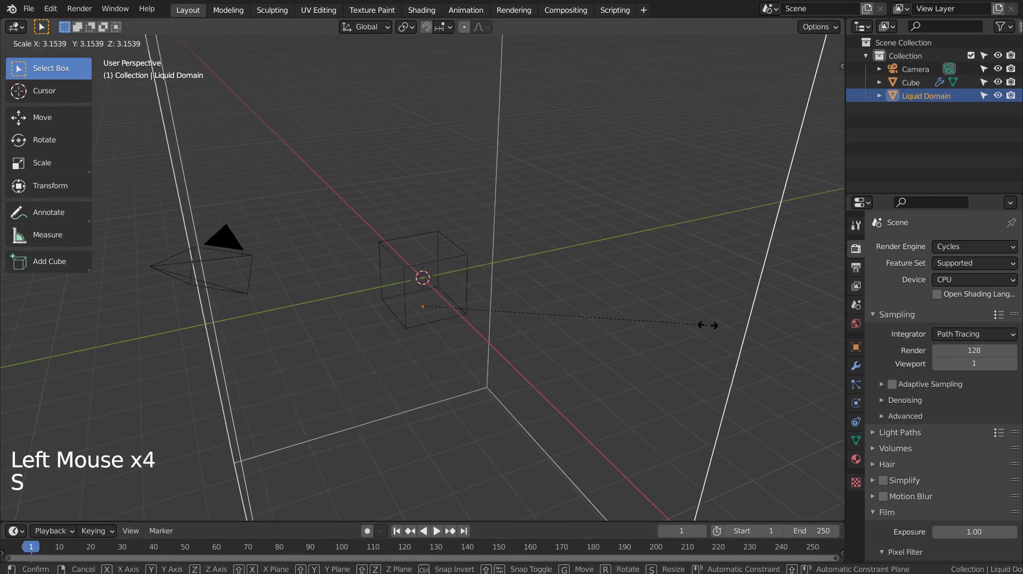
{"action": "left_click", "coordinate": [709, 322]}
{"action": "left_click", "coordinate": [449, 274]}
{"action": "key", "text": "g"}
{"action": "key", "text": "z"}
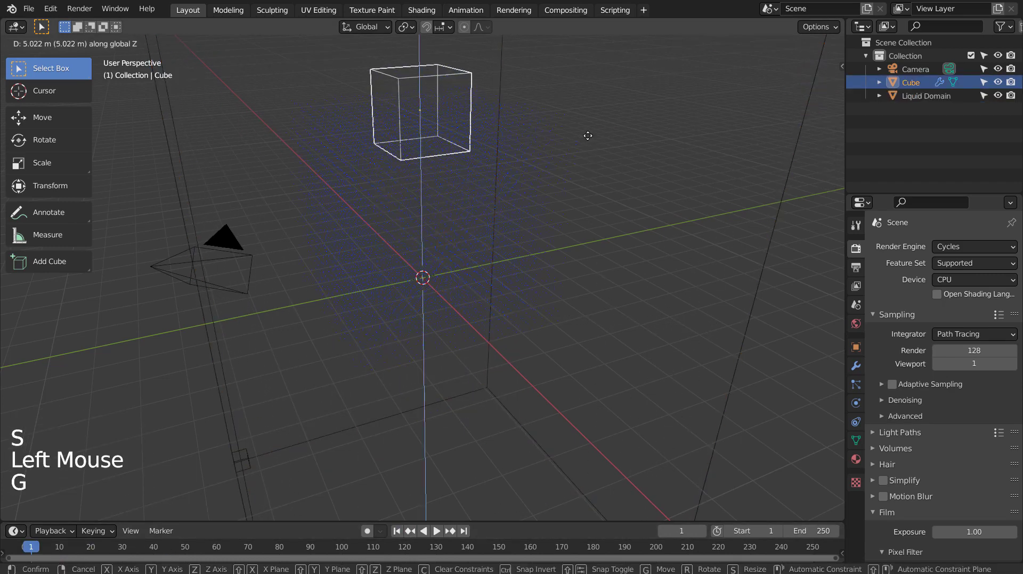
{"action": "left_click", "coordinate": [582, 120]}
- Play the simulation to test the liquid falling to the floor, then rewind to frame 1
{"action": "scroll", "coordinate": [613, 177], "scroll_direction": "down", "scroll_amount": 4}
{"action": "middle_click_drag", "start_coordinate": [599, 278], "coordinate": [476, 240]}
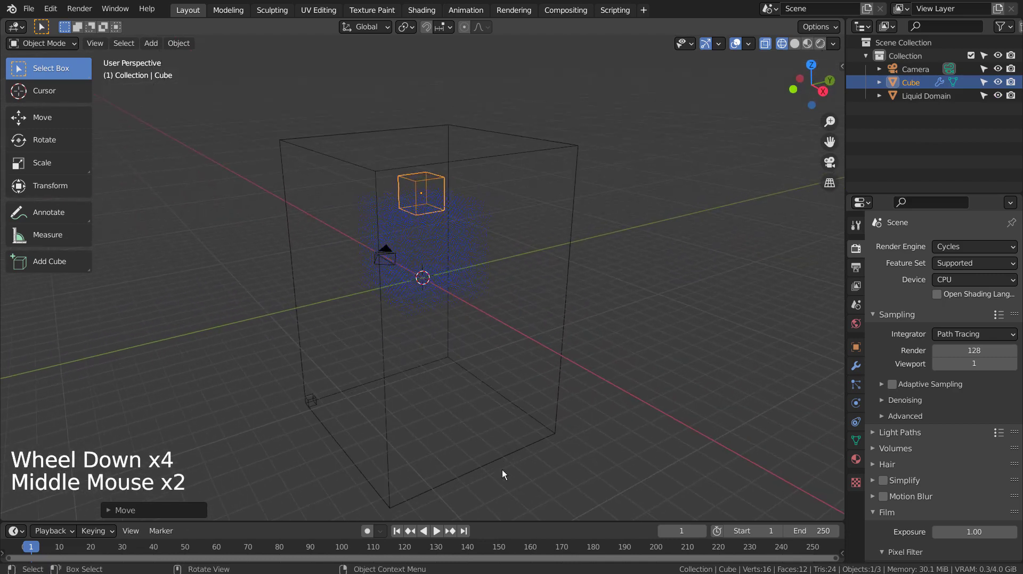
{"action": "left_click", "coordinate": [439, 529]}
{"action": "left_click", "coordinate": [439, 529]}
{"action": "left_click", "coordinate": [397, 529]}
{"action": "left_click", "coordinate": [440, 529]}
{"action": "left_click", "coordinate": [443, 525]}
{"action": "left_click", "coordinate": [401, 531]}
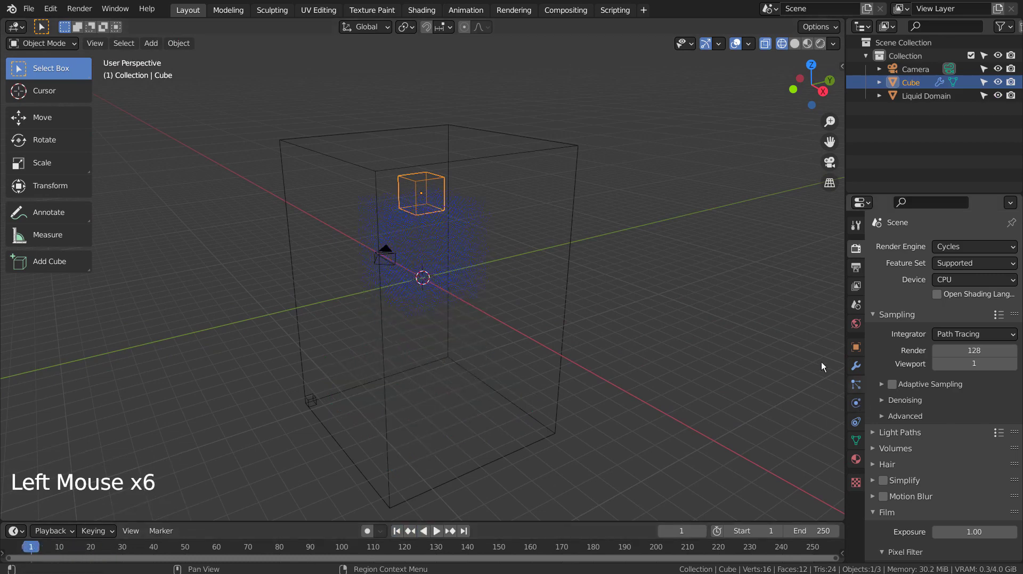
- Open the Liquid Domain's fluid physics settings, try Time Scale 0.1, then restore it to 1
{"action": "left_click", "coordinate": [561, 352]}
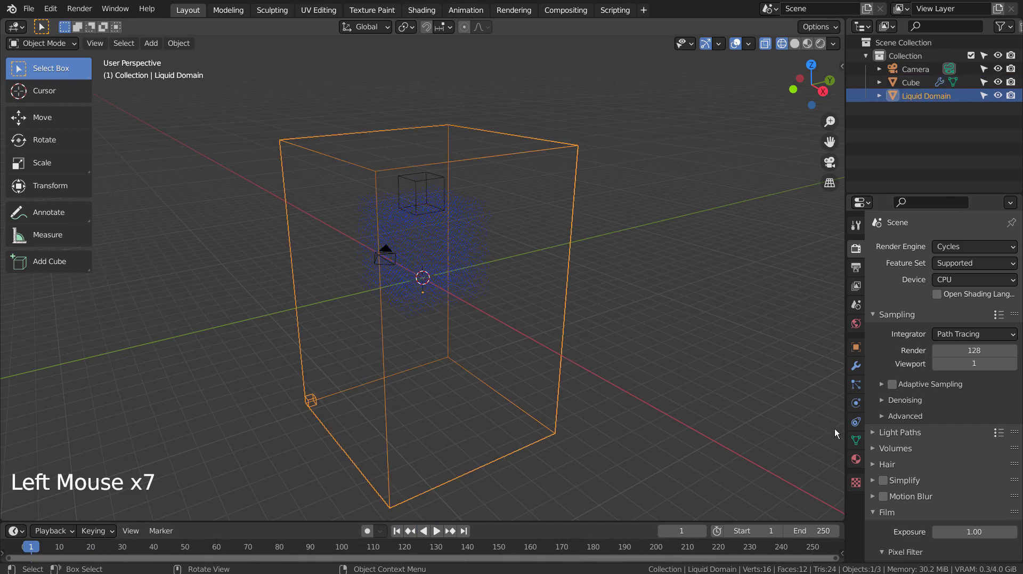
{"action": "left_click", "coordinate": [856, 403]}
{"action": "scroll", "coordinate": [935, 439], "scroll_direction": "down", "scroll_amount": 6}
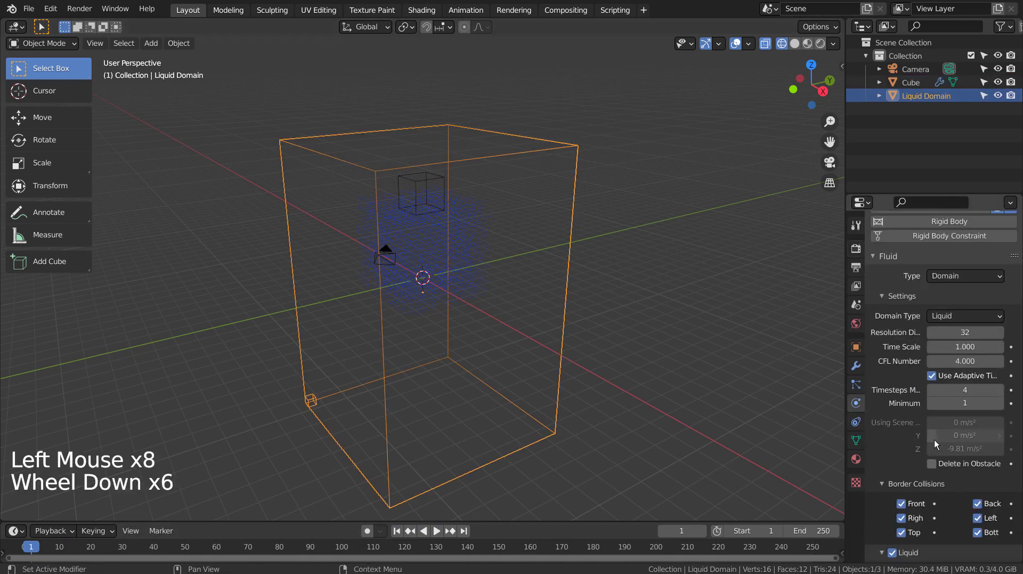
{"action": "left_click", "coordinate": [959, 347]}
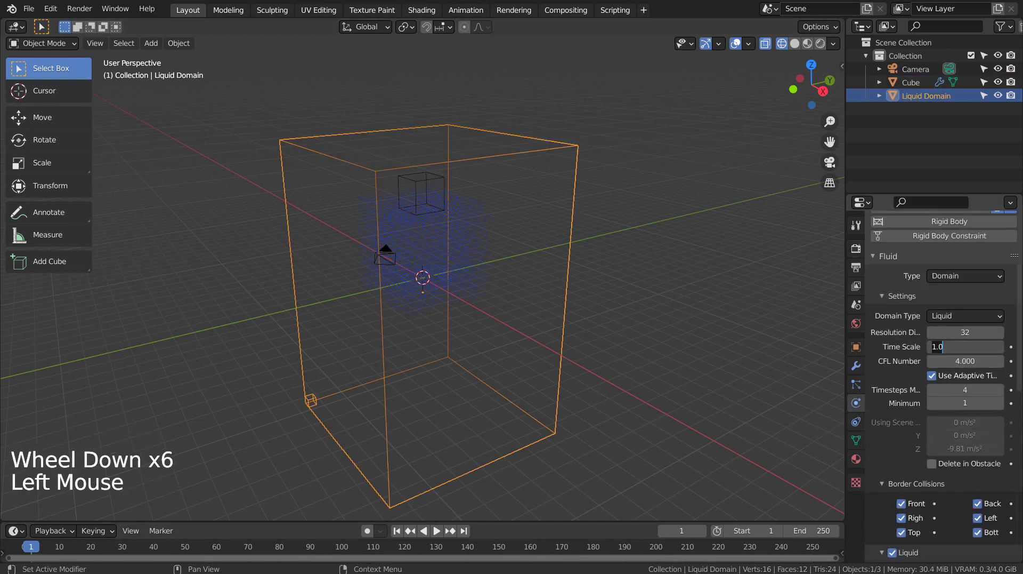
{"action": "type", "text": "0.1"}
{"action": "key", "text": "Return"}
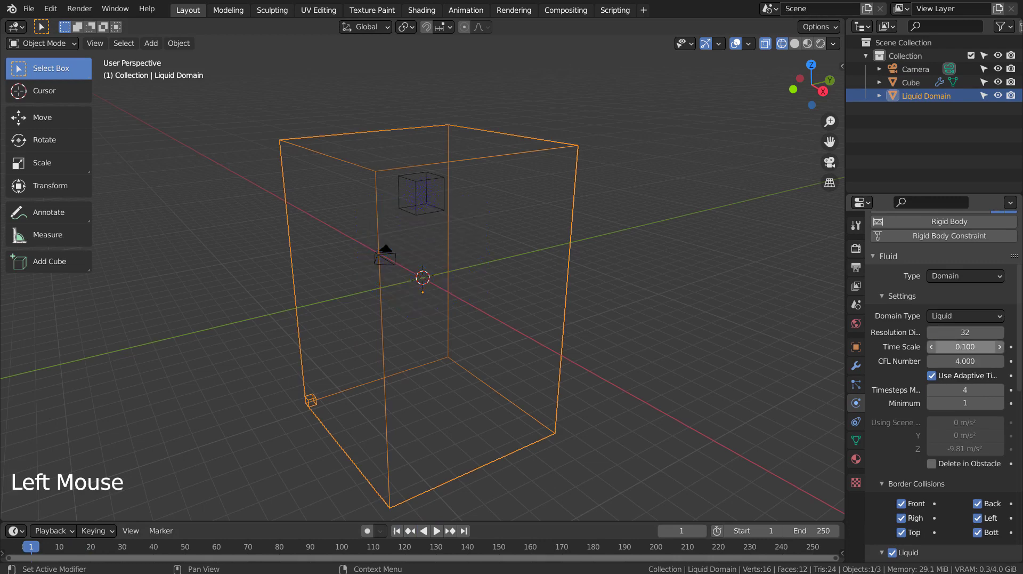
{"action": "double_click", "coordinate": [965, 346]}
{"action": "type", "text": "1"}
{"action": "key", "text": "Return"}
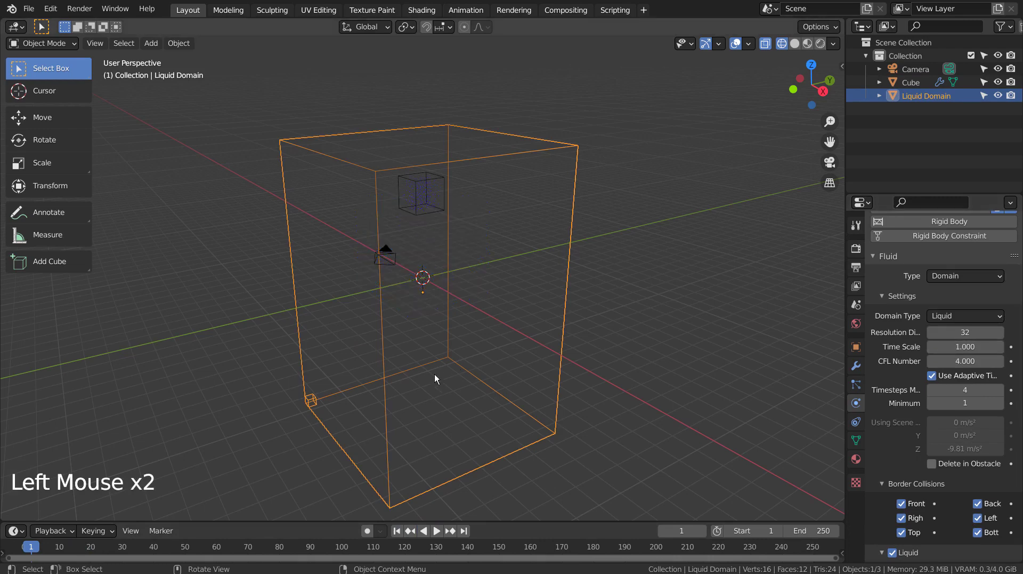
- Play the liquid simulation and stop it
{"action": "left_click", "coordinate": [430, 522]}
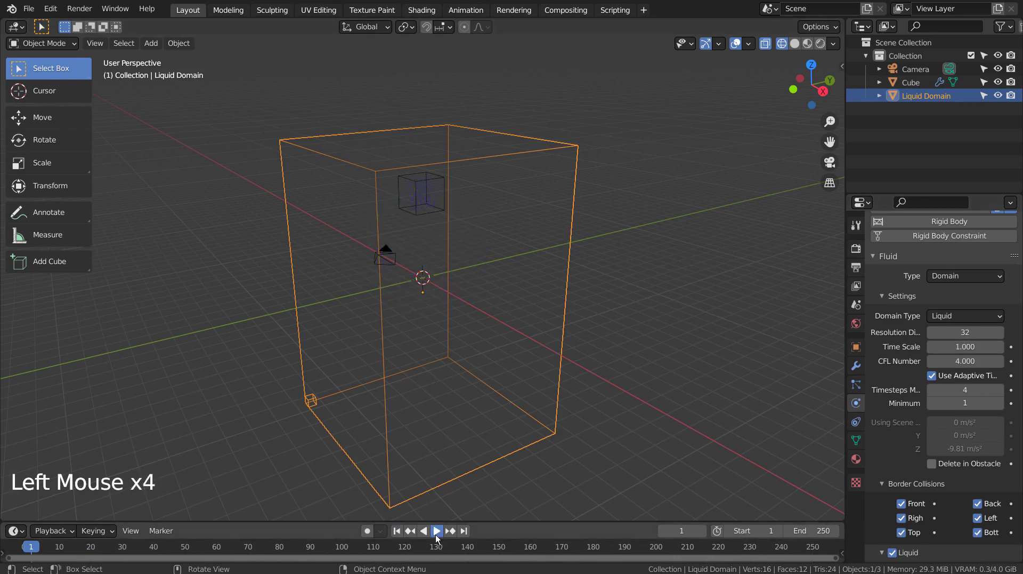
{"action": "left_click", "coordinate": [436, 530]}
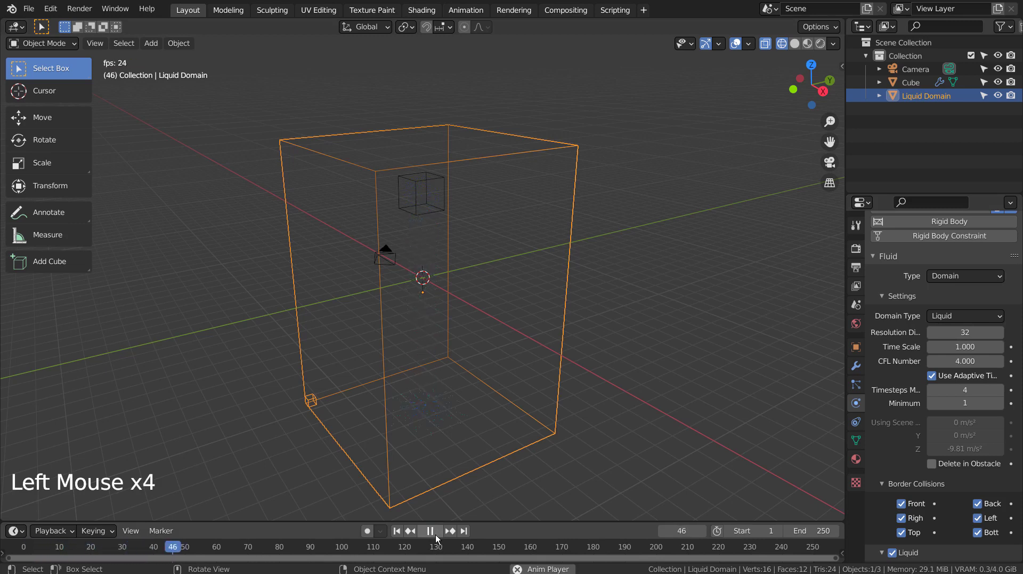
{"action": "left_click", "coordinate": [436, 534]}
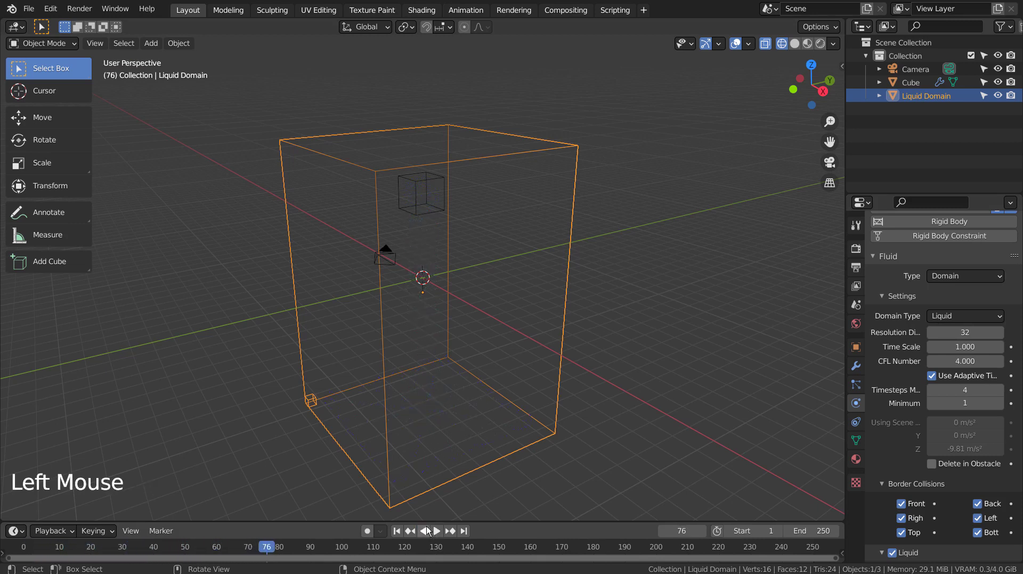
- Rewind to frame 1 and scale up the liquid source cube
{"action": "left_click", "coordinate": [397, 530]}
{"action": "left_click", "coordinate": [430, 190]}
{"action": "left_click", "coordinate": [427, 204]}
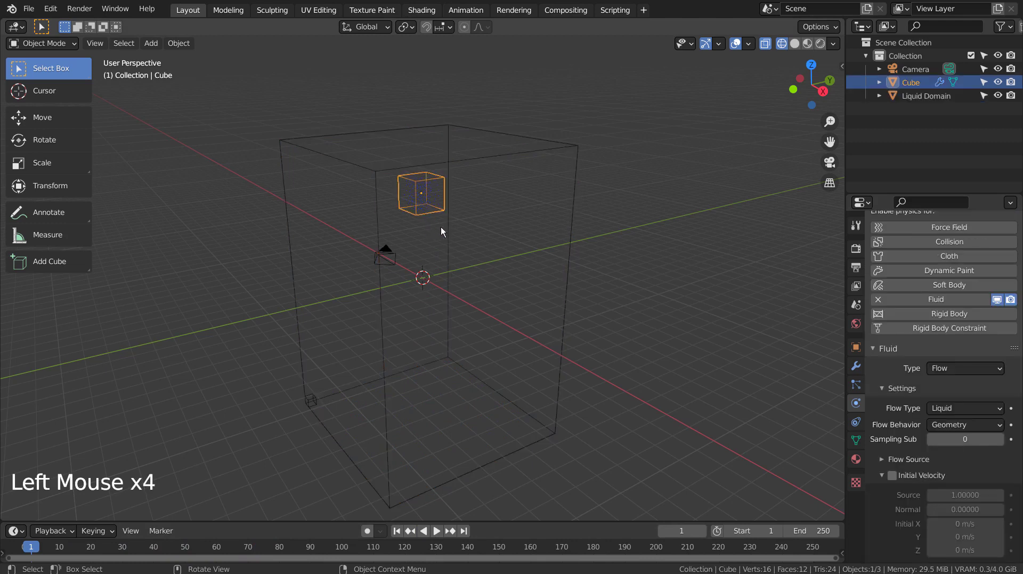
{"action": "key", "text": "s"}
{"action": "left_click", "coordinate": [525, 245]}
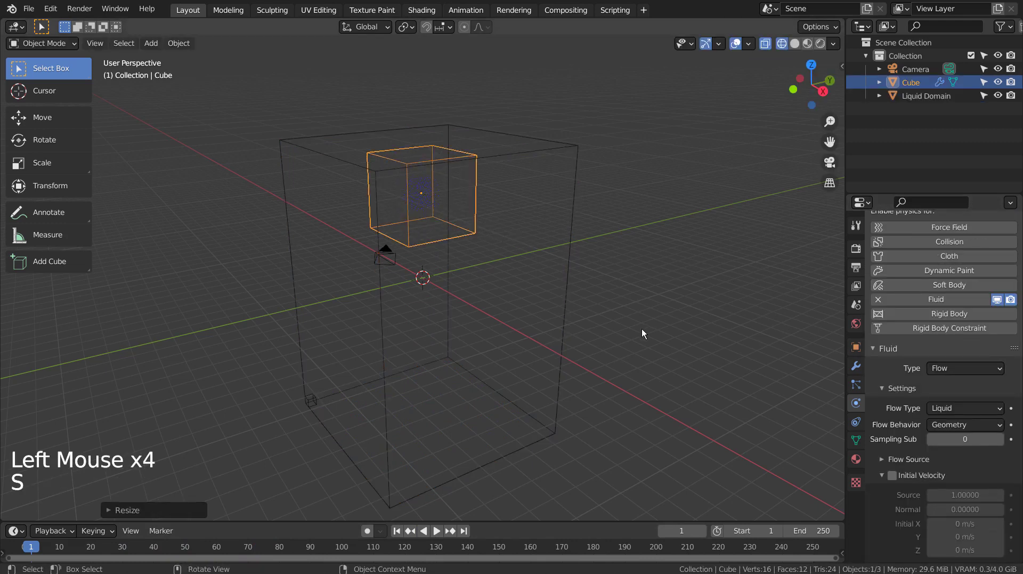
- Re-enter the Liquid Domain's Time Scale value and commit it
{"action": "left_click", "coordinate": [562, 318]}
{"action": "left_click", "coordinate": [935, 438]}
{"action": "left_click", "coordinate": [938, 438]}
{"action": "key", "text": "Return"}
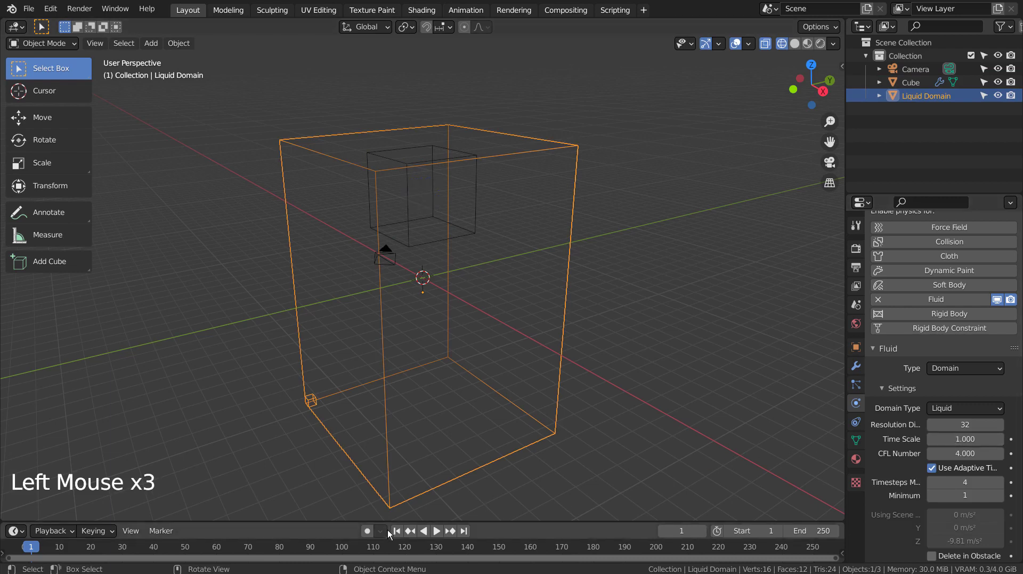
- Preview the simulation twice, stopping at frame 38 and again around frame 65
{"action": "left_click", "coordinate": [440, 535]}
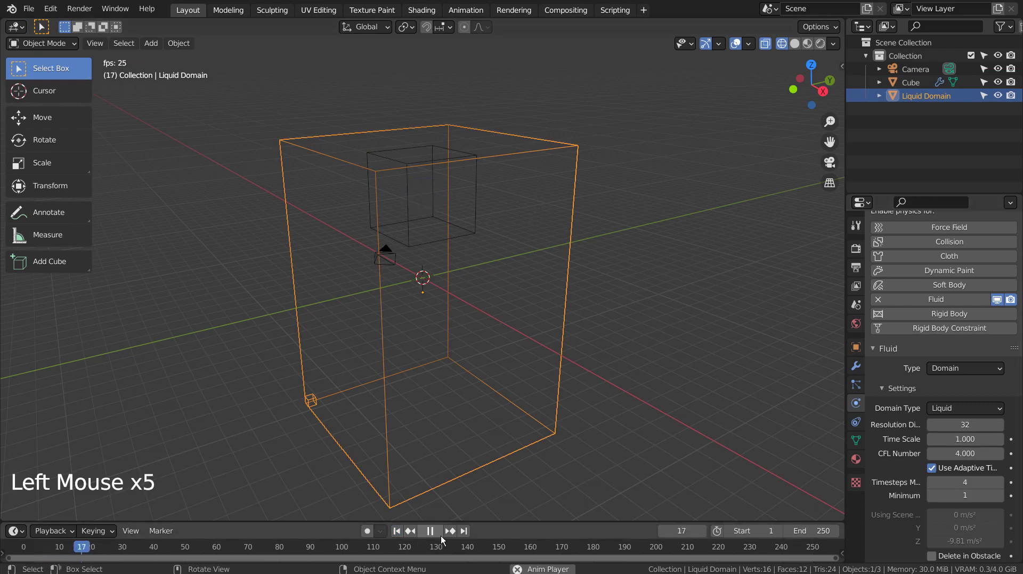
{"action": "left_click", "coordinate": [441, 536]}
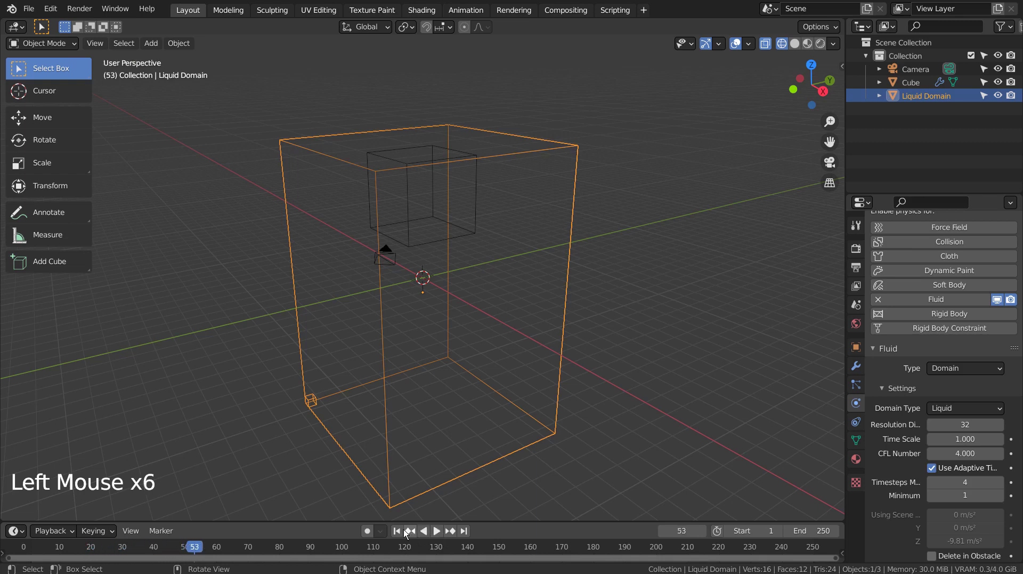
{"action": "left_click", "coordinate": [396, 530]}
{"action": "left_click", "coordinate": [431, 530]}
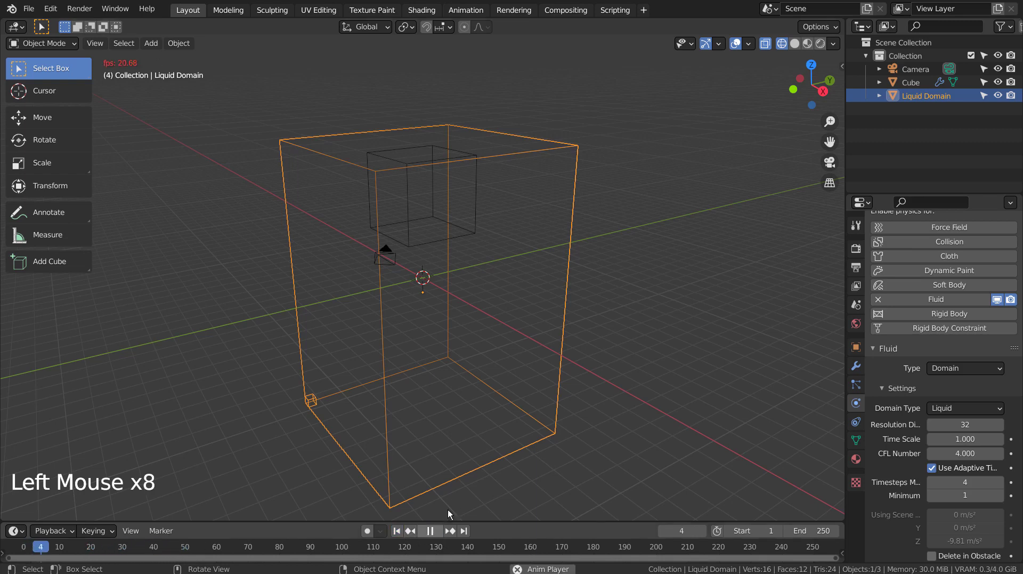
{"action": "left_click", "coordinate": [430, 532]}
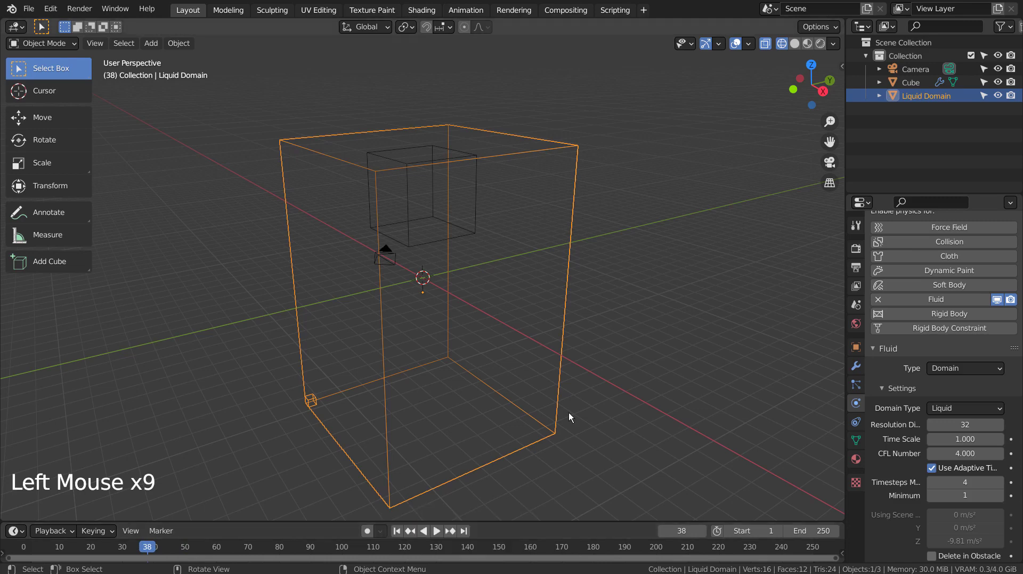
{"action": "middle_click_drag", "start_coordinate": [569, 412], "coordinate": [490, 430]}
{"action": "scroll", "coordinate": [465, 329], "scroll_direction": "up", "scroll_amount": 4}
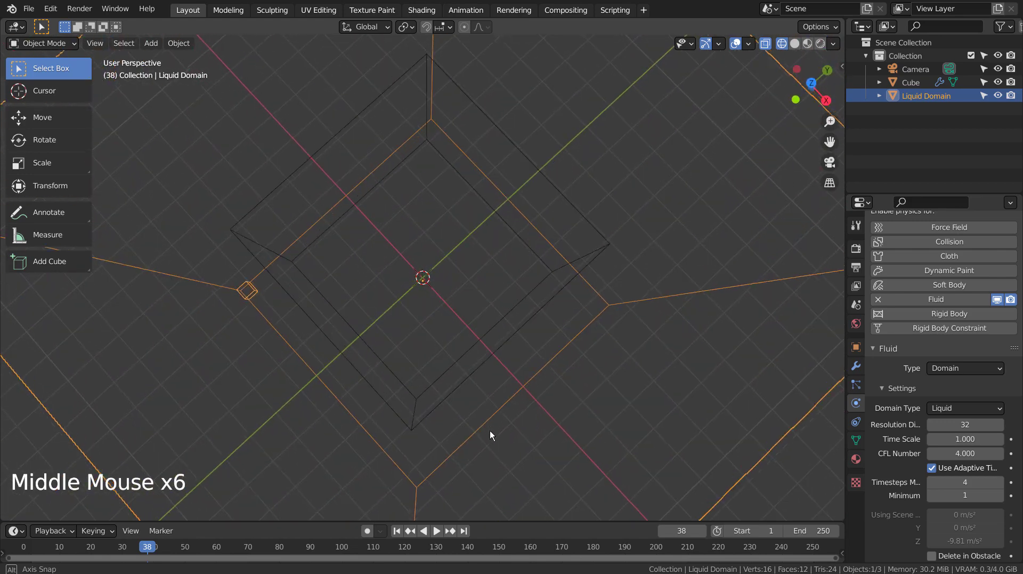
{"action": "left_click", "coordinate": [436, 530]}
{"action": "left_click", "coordinate": [436, 530]}
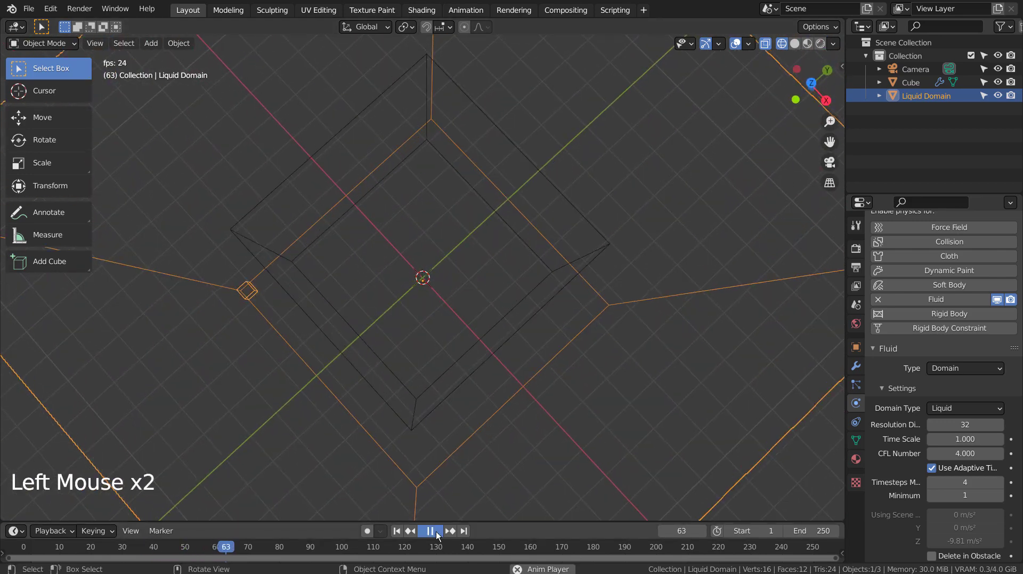
- Set the fluid cache type to All with an end frame of 50
{"action": "left_click", "coordinate": [397, 530]}
{"action": "middle_click_drag", "start_coordinate": [426, 496], "coordinate": [523, 285]}
{"action": "scroll", "coordinate": [523, 286], "scroll_direction": "down", "scroll_amount": 5}
{"action": "scroll", "coordinate": [901, 388], "scroll_direction": "down", "scroll_amount": 6}
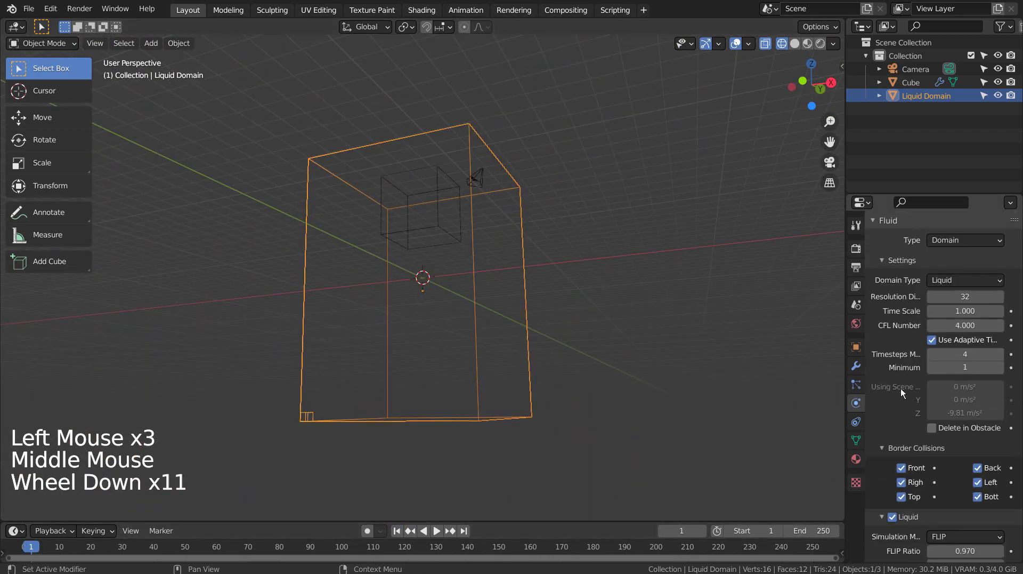
{"action": "scroll", "coordinate": [901, 389], "scroll_direction": "down", "scroll_amount": 20}
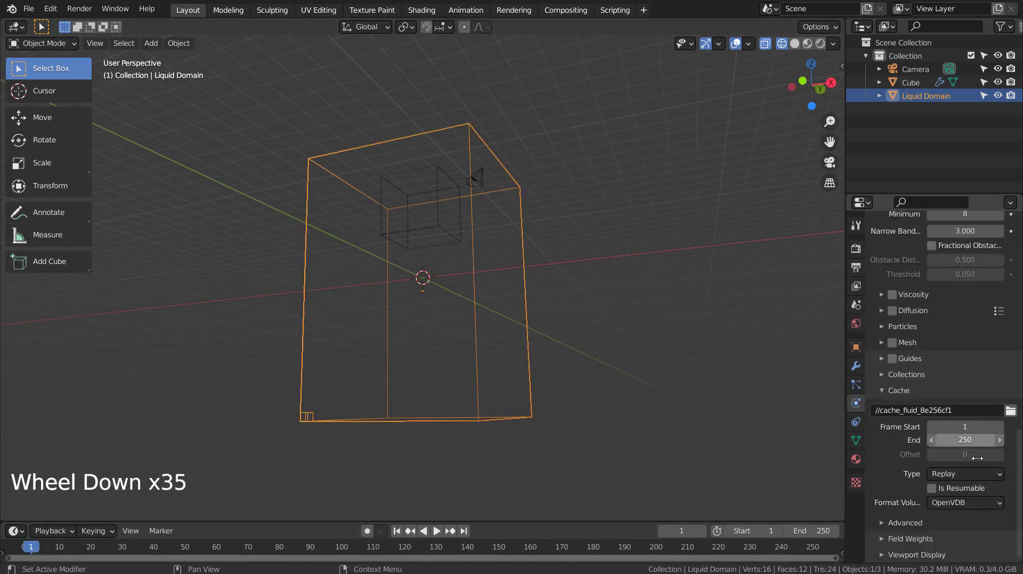
{"action": "left_click", "coordinate": [973, 473]}
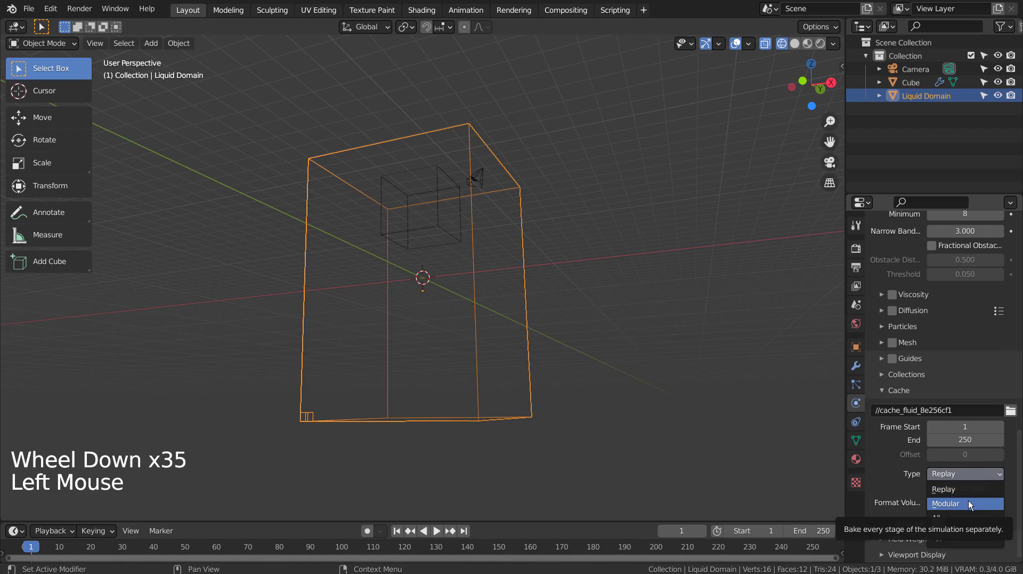
{"action": "left_click", "coordinate": [954, 517]}
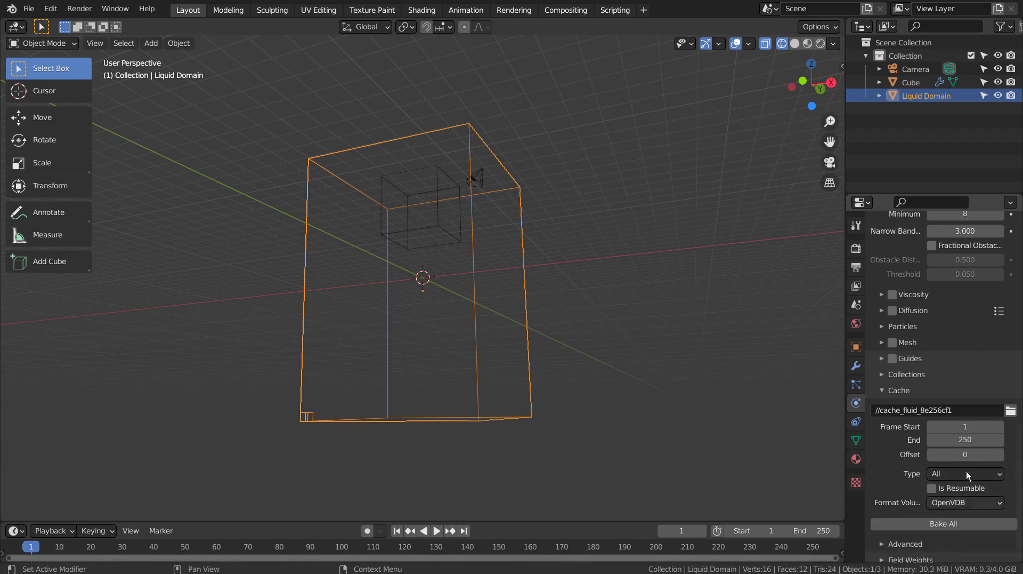
{"action": "left_click", "coordinate": [969, 443]}
{"action": "type", "text": "50"}
{"action": "key", "text": "Return"}
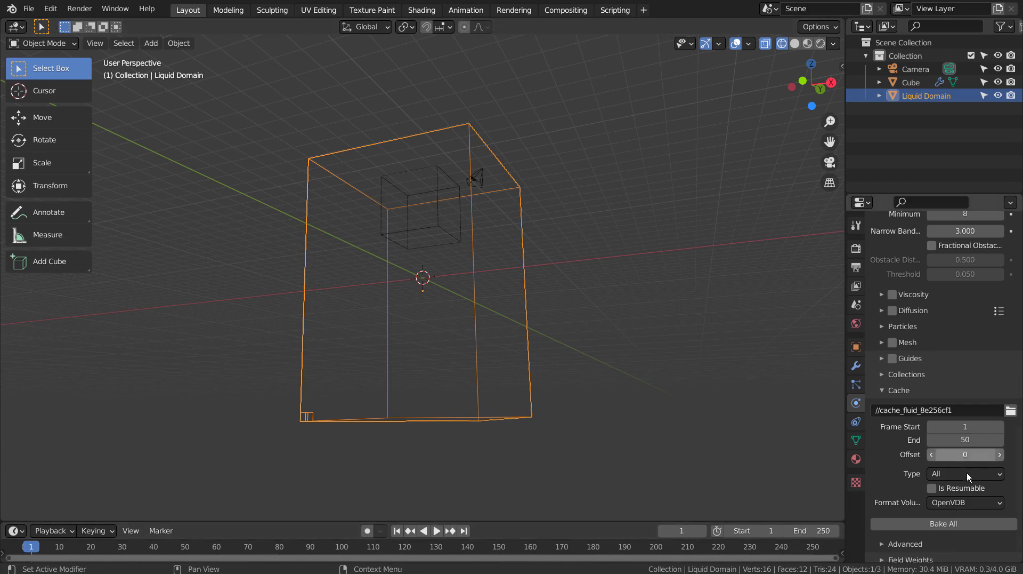
- Bake All the liquid, play back the baked result, and rewind to frame 1
{"action": "left_click", "coordinate": [970, 523]}
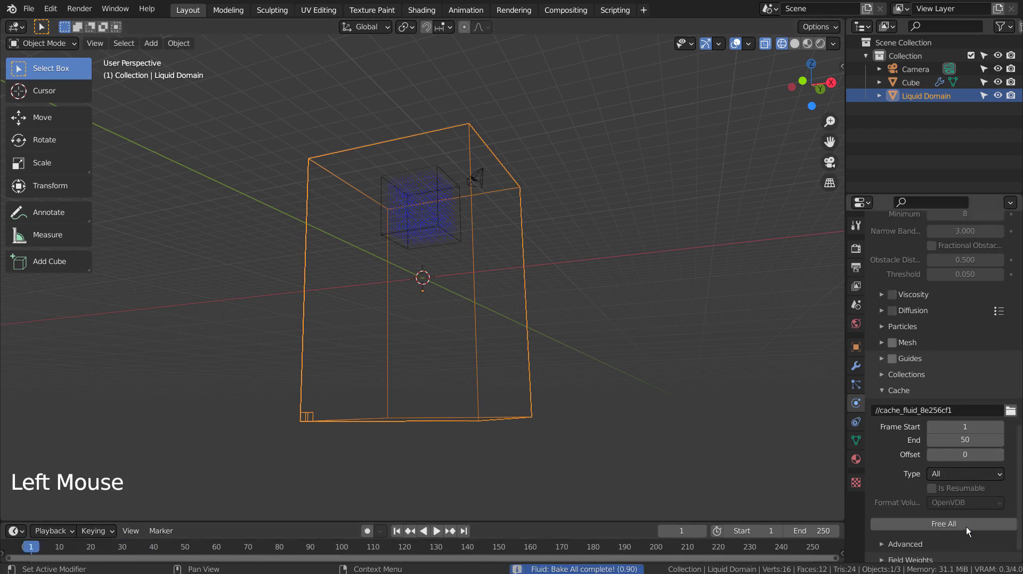
{"action": "left_click", "coordinate": [439, 529]}
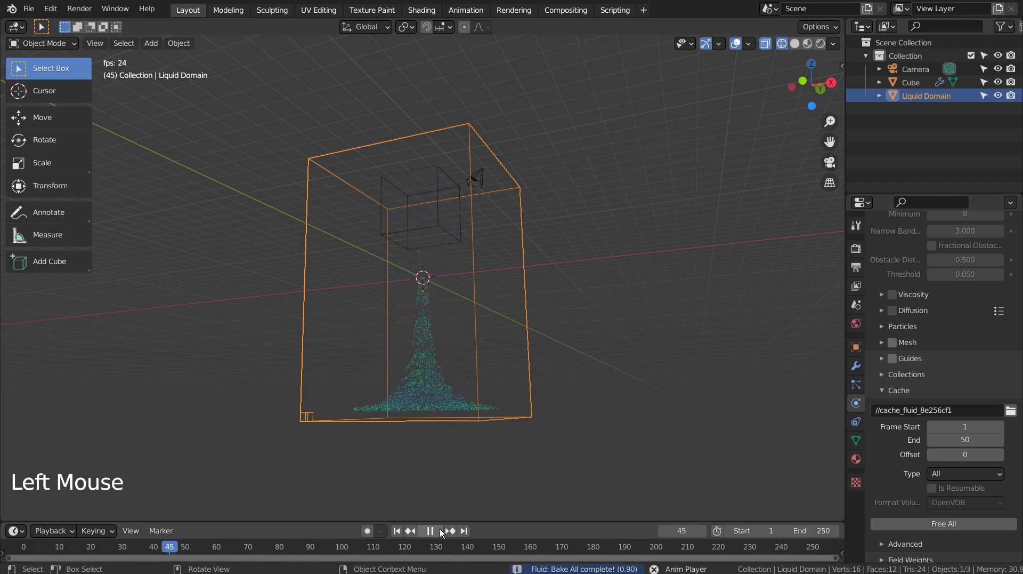
{"action": "left_click", "coordinate": [422, 530]}
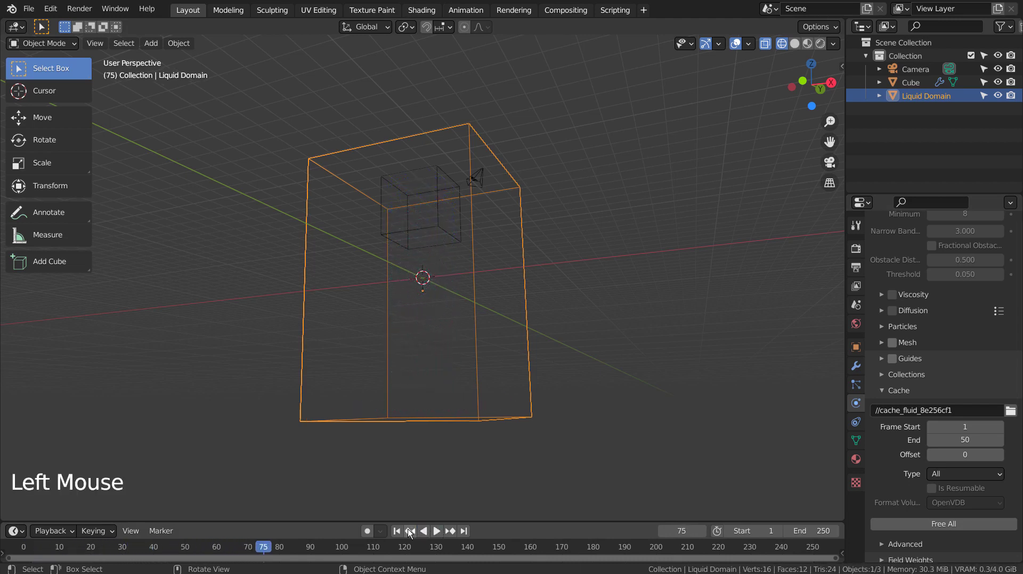
{"action": "left_click", "coordinate": [397, 530]}
{"action": "middle_click_drag", "start_coordinate": [523, 442], "coordinate": [597, 427]}
- Switch the cache type from All to Replay, then play, pause and rewind to frame 1
{"action": "left_click", "coordinate": [971, 472]}
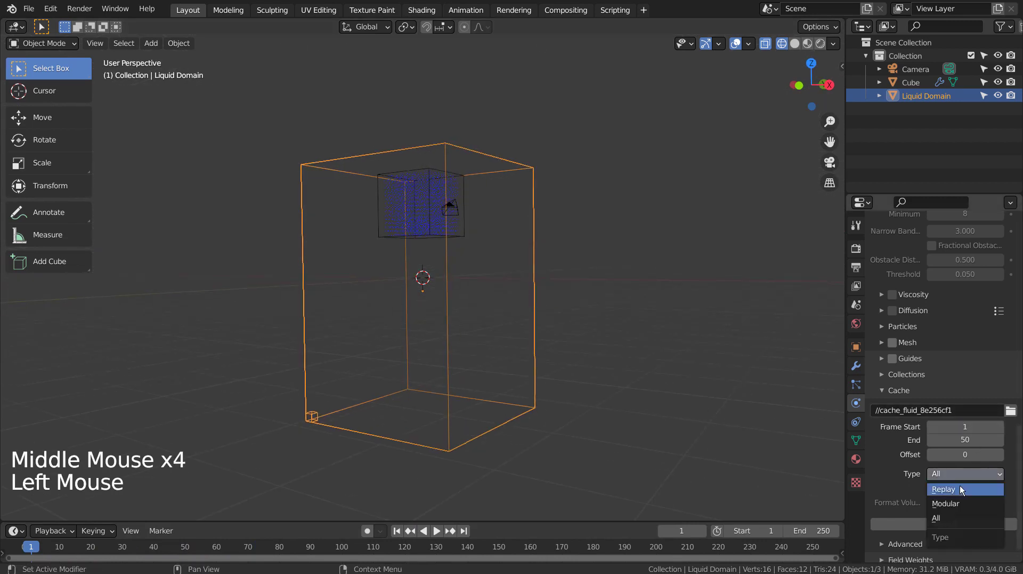
{"action": "left_click", "coordinate": [957, 488]}
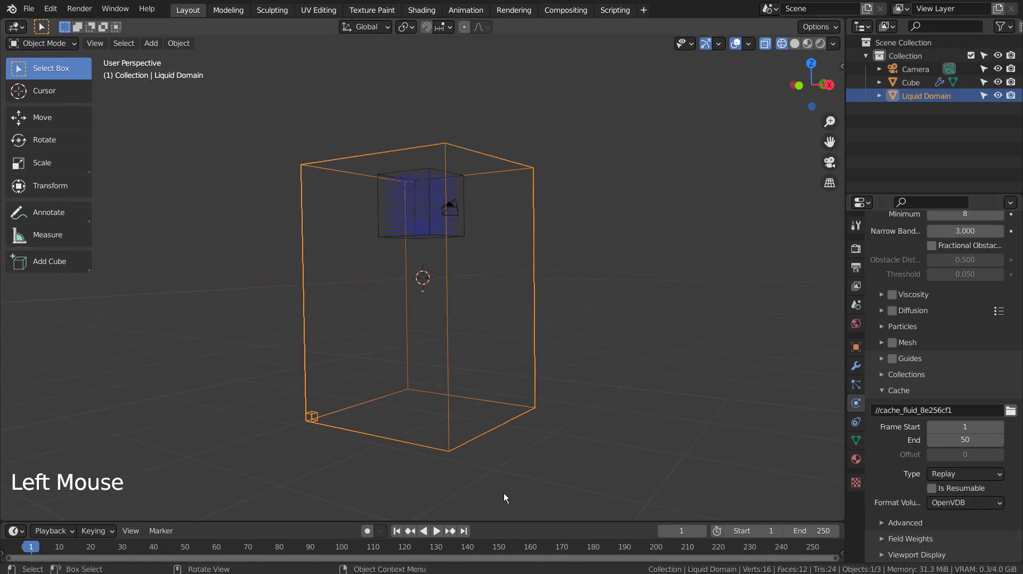
{"action": "left_click", "coordinate": [436, 530]}
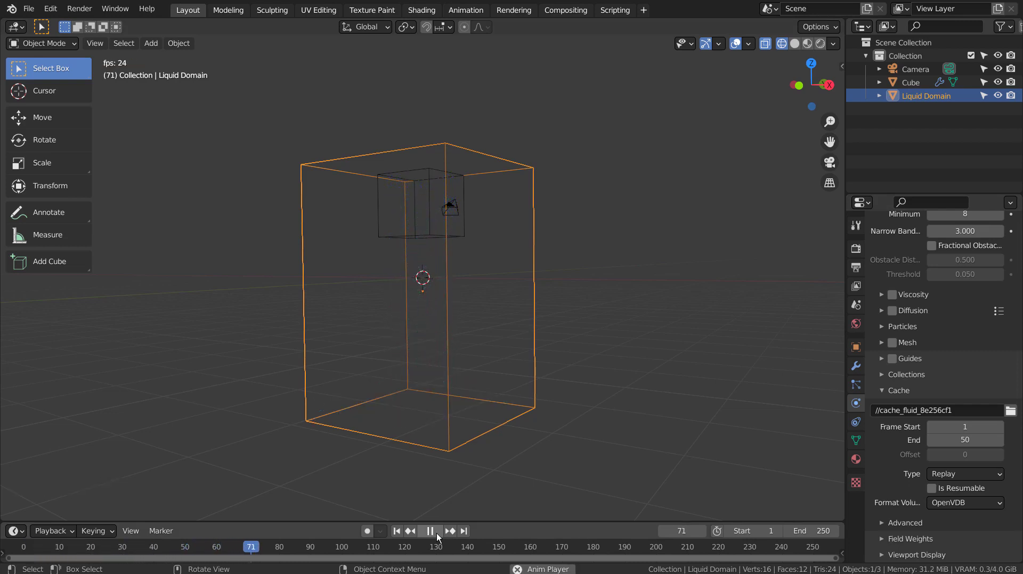
{"action": "left_click", "coordinate": [437, 530]}
{"action": "left_click", "coordinate": [397, 530]}
{"action": "middle_click_drag", "start_coordinate": [658, 327], "coordinate": [640, 359]}
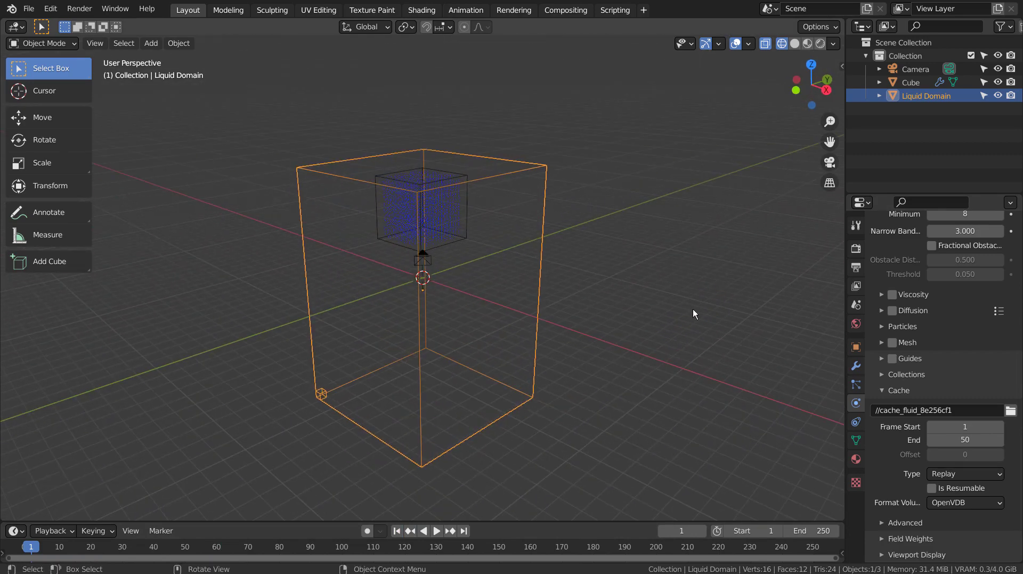
- Set the domain's Time Scale to 0.5 and play the slowed liquid up to frame 71
{"action": "scroll", "coordinate": [924, 343], "scroll_direction": "up", "scroll_amount": 9}
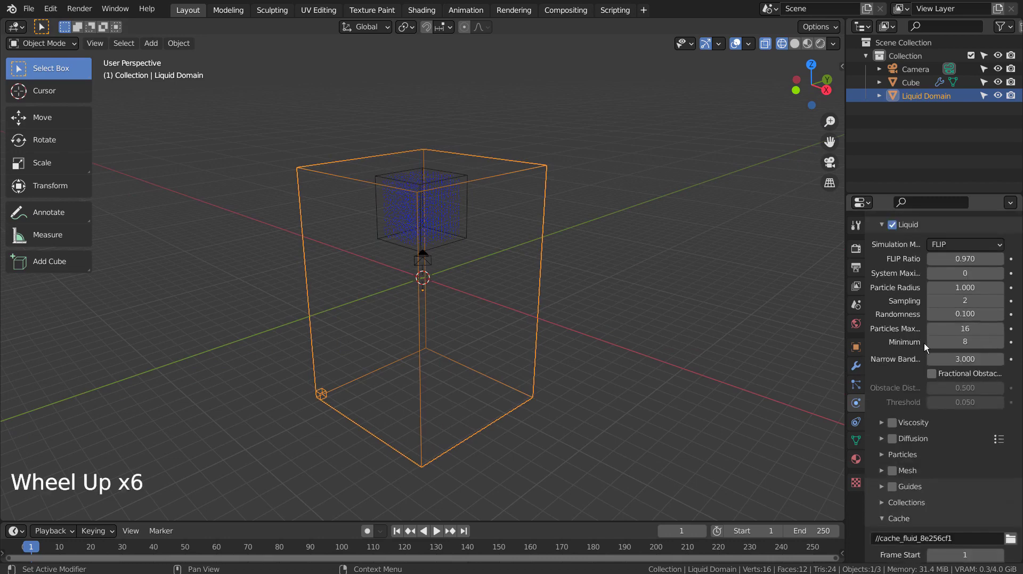
{"action": "left_click", "coordinate": [516, 174]}
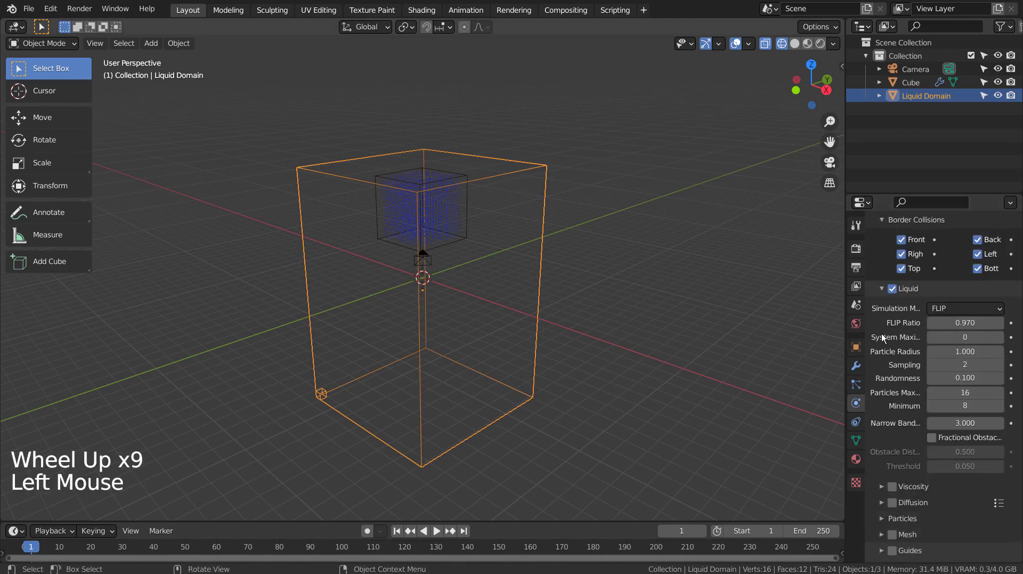
{"action": "scroll", "coordinate": [935, 352], "scroll_direction": "up", "scroll_amount": 6}
{"action": "scroll", "coordinate": [935, 353], "scroll_direction": "down", "scroll_amount": 2}
{"action": "scroll", "coordinate": [935, 353], "scroll_direction": "down", "scroll_amount": 10}
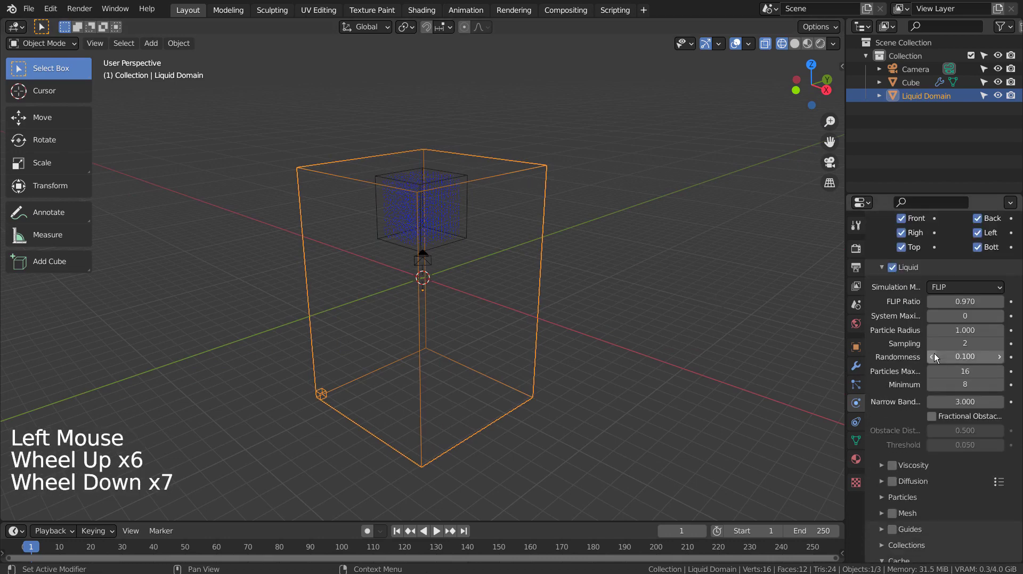
{"action": "scroll", "coordinate": [934, 353], "scroll_direction": "up", "scroll_amount": 11}
{"action": "scroll", "coordinate": [935, 353], "scroll_direction": "up", "scroll_amount": 7}
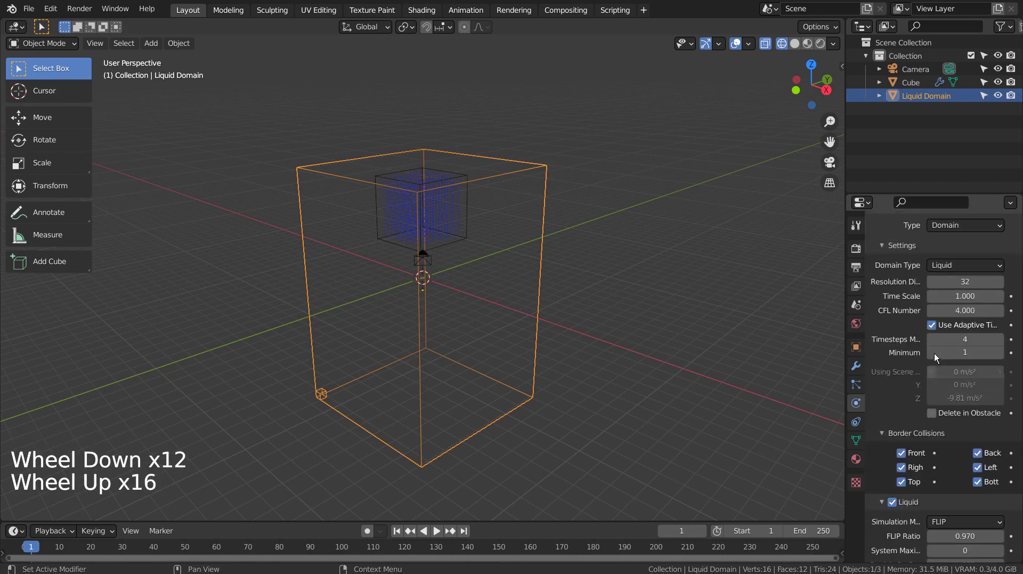
{"action": "left_click", "coordinate": [954, 338]}
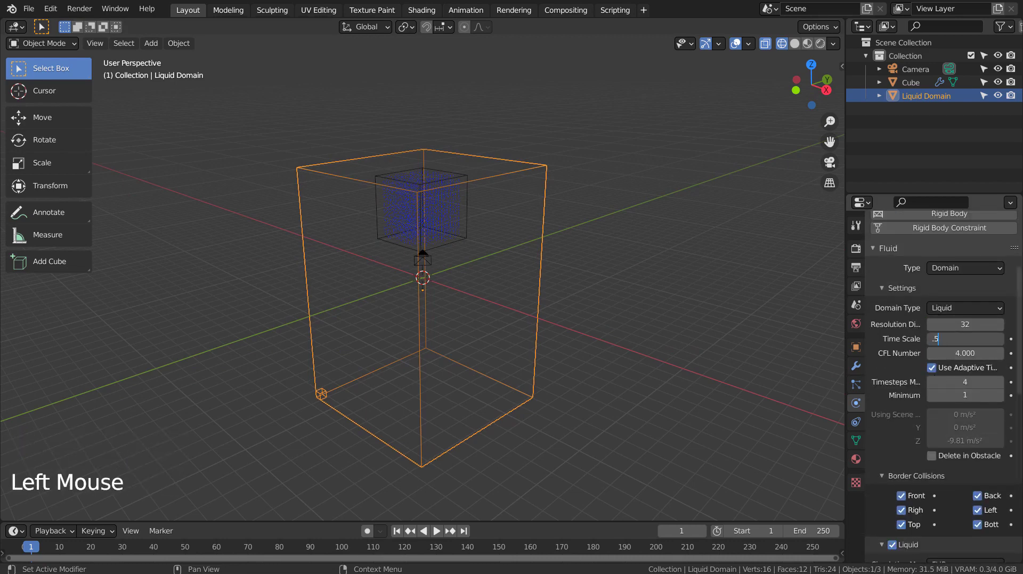
{"action": "key", "text": "Return"}
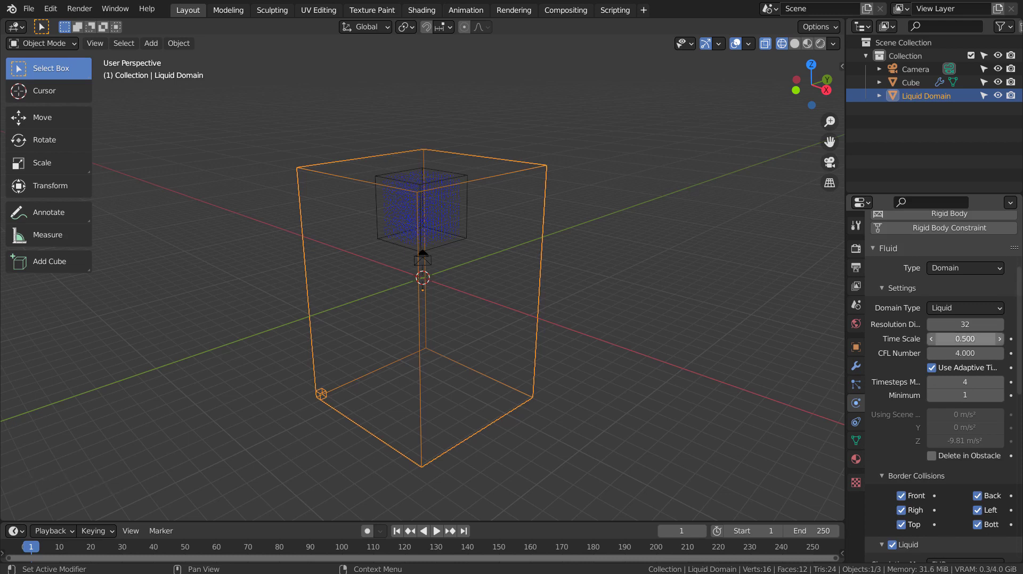
{"action": "left_click", "coordinate": [436, 531]}
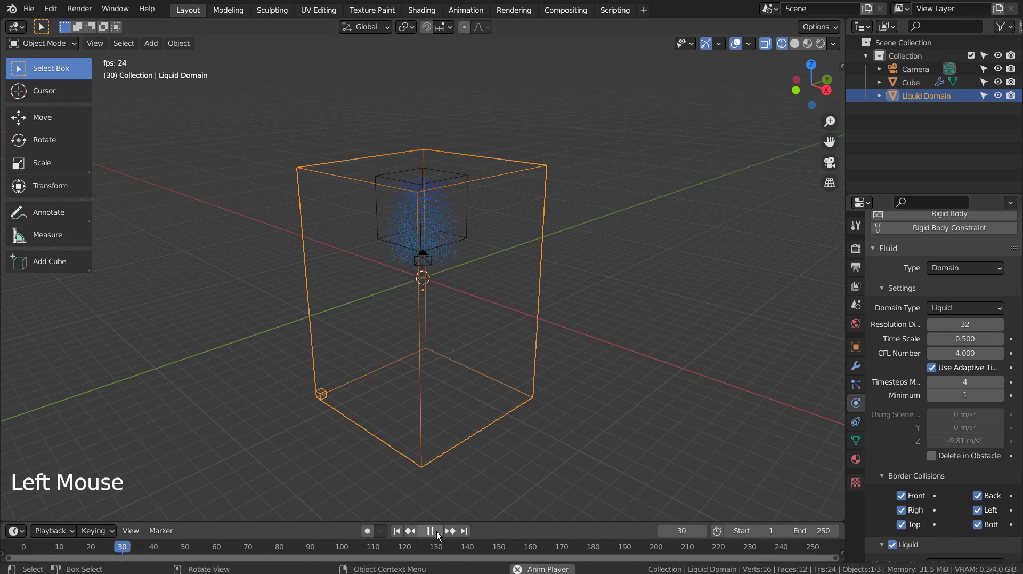
{"action": "left_click", "coordinate": [437, 531]}
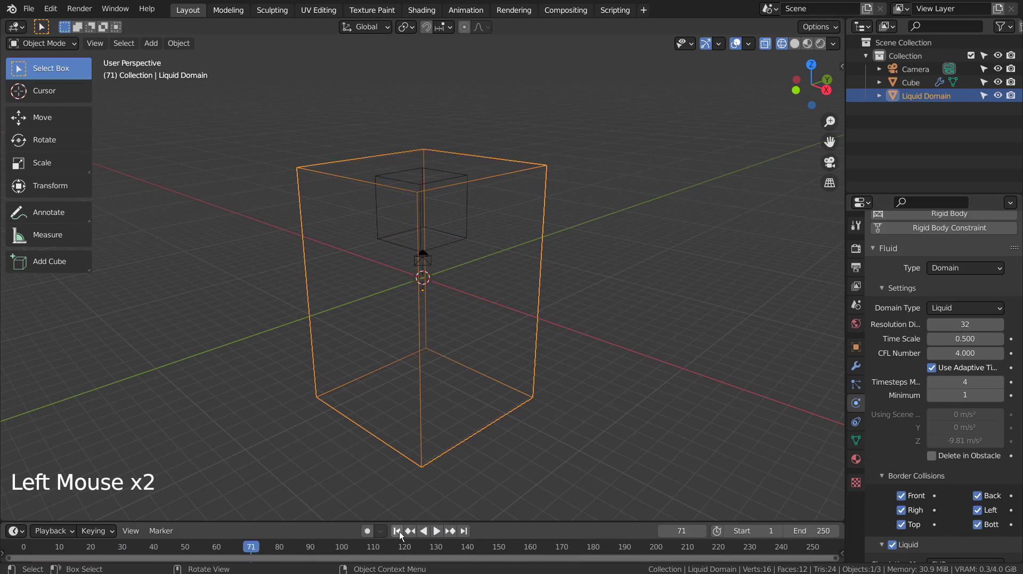
- Enable Diffusion and mesh generation for the liquid domain
{"action": "left_click", "coordinate": [397, 531]}
{"action": "scroll", "coordinate": [900, 335], "scroll_direction": "down", "scroll_amount": 16}
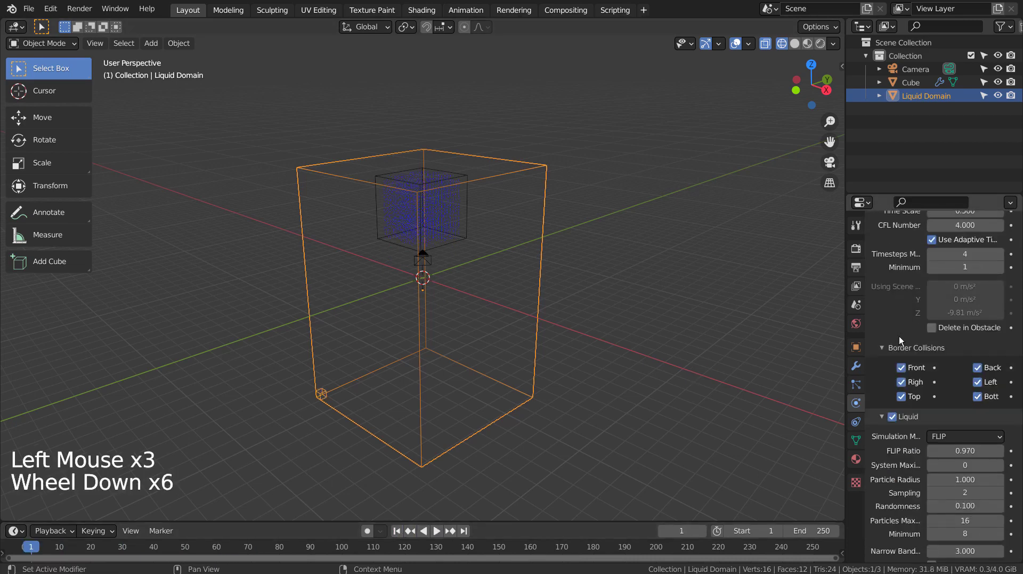
{"action": "scroll", "coordinate": [899, 336], "scroll_direction": "down", "scroll_amount": 3}
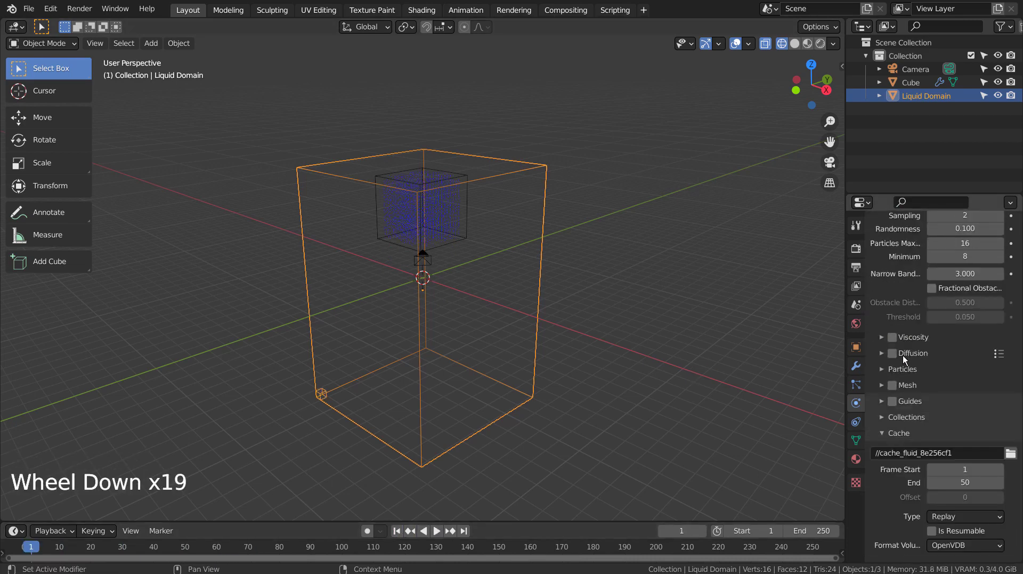
{"action": "left_click", "coordinate": [893, 352]}
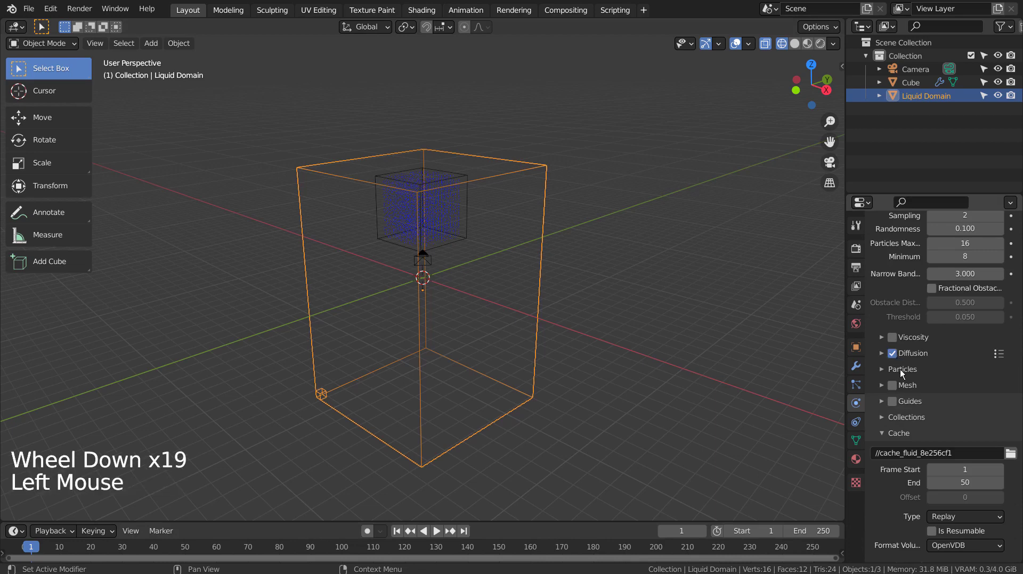
{"action": "left_click", "coordinate": [895, 384]}
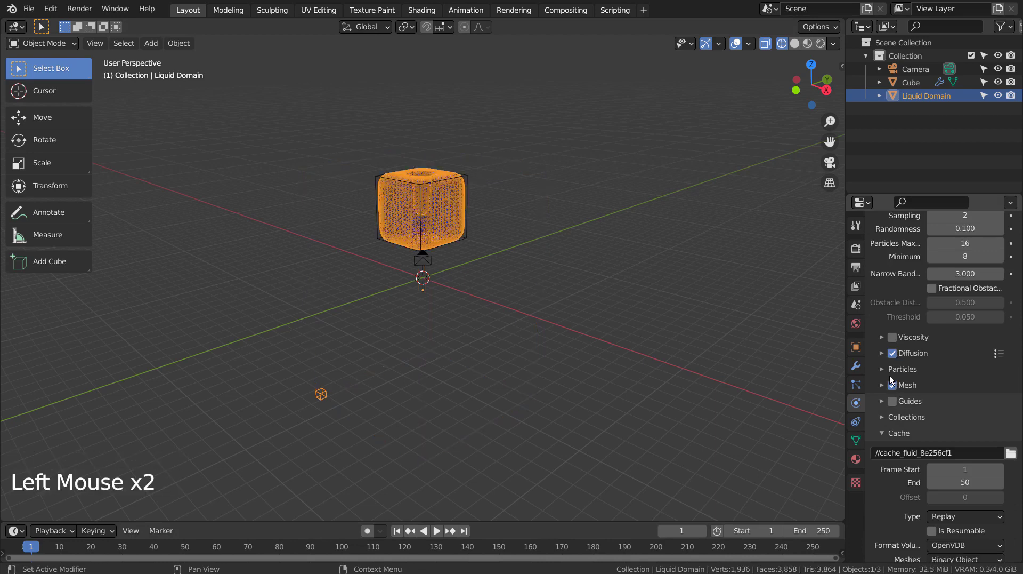
- Set the liquid particles' Combined Export to Spray + Bubbles
{"action": "left_click", "coordinate": [883, 369]}
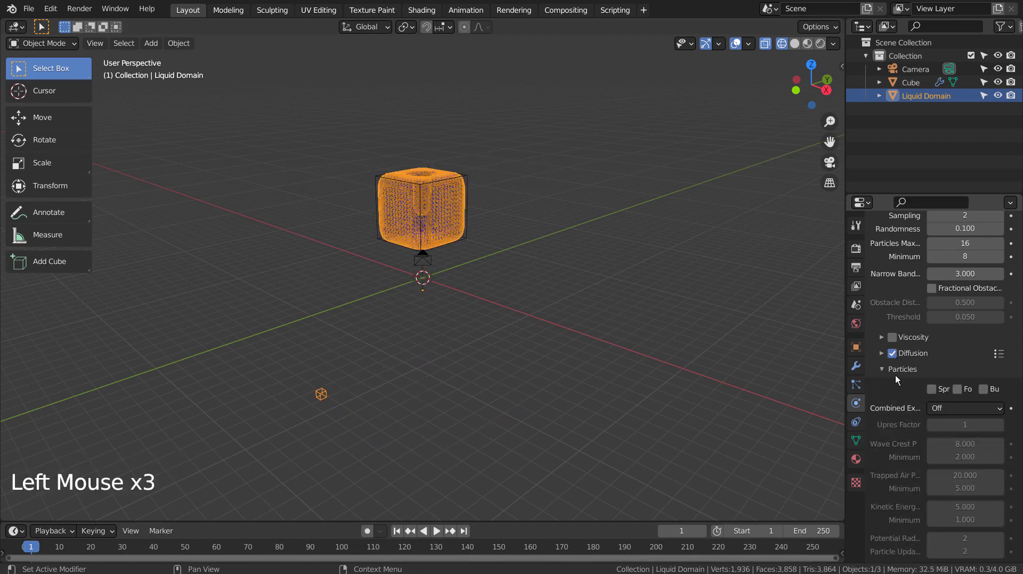
{"action": "left_click", "coordinate": [939, 407]}
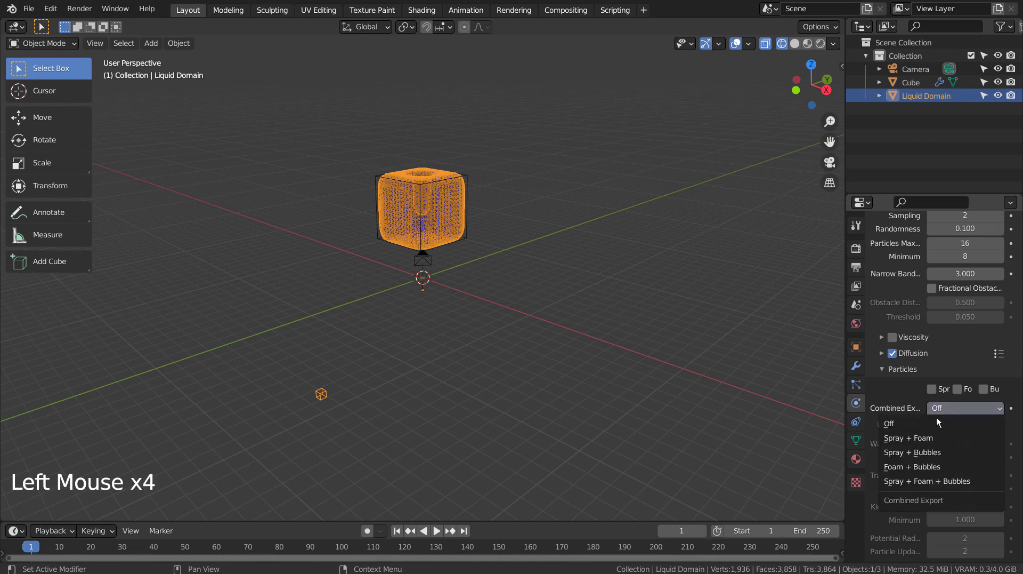
{"action": "left_click", "coordinate": [926, 453]}
{"action": "left_click", "coordinate": [604, 441]}
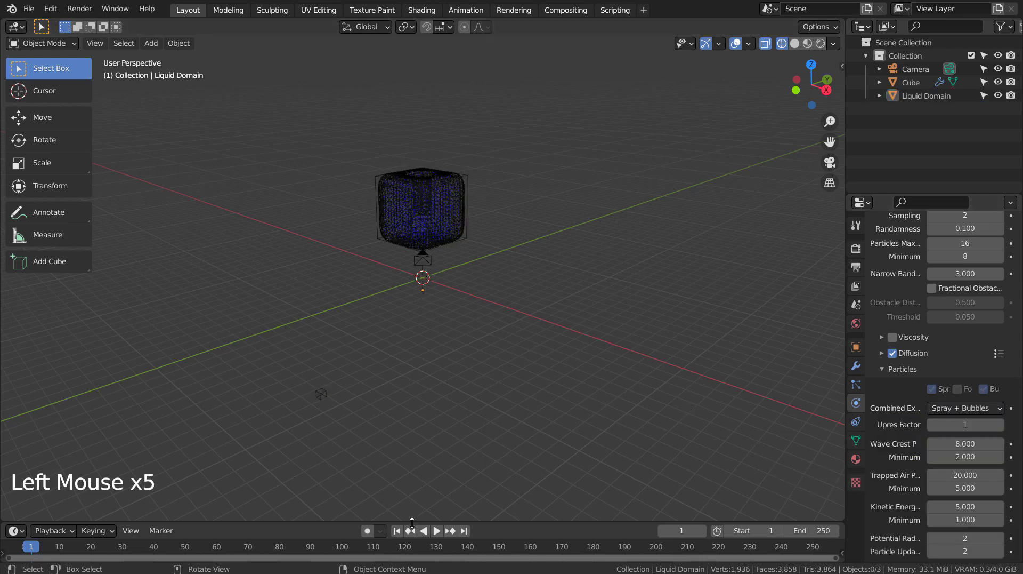
- Play the simulation preview, stop it, and rewind to frame 1
{"action": "left_click", "coordinate": [396, 530]}
{"action": "left_click", "coordinate": [436, 530]}
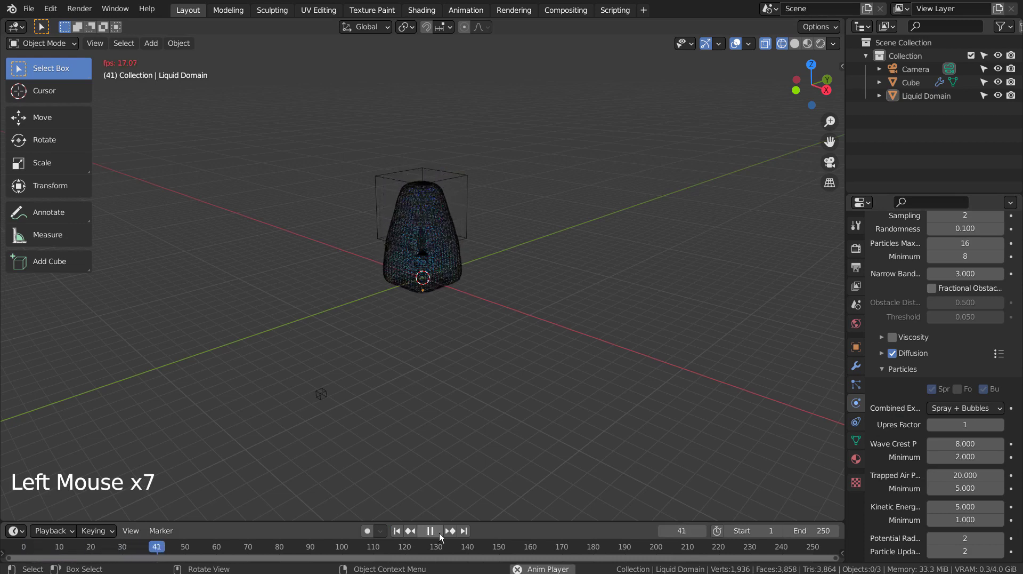
{"action": "left_click", "coordinate": [439, 533]}
{"action": "left_click", "coordinate": [397, 531]}
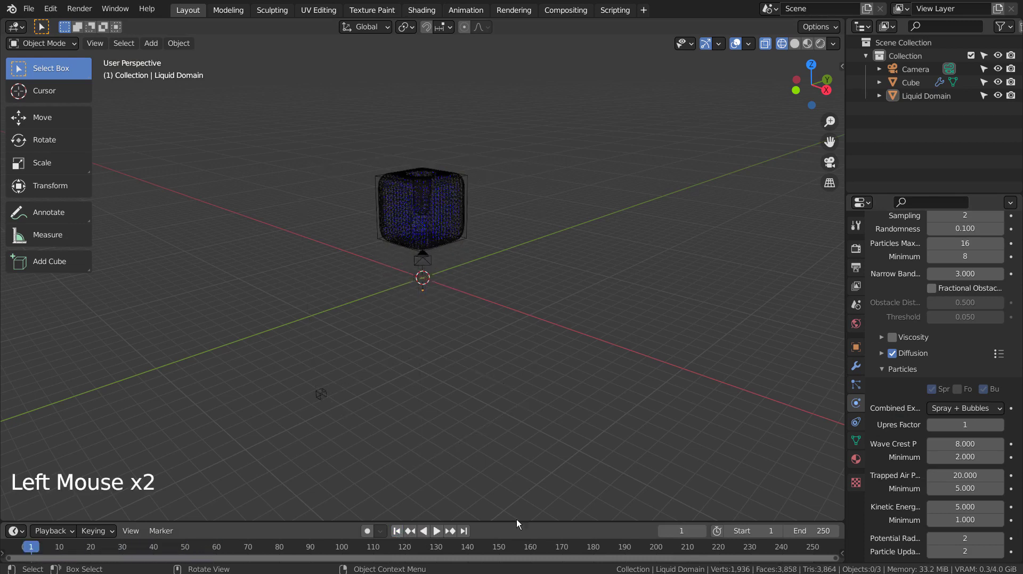
{"action": "left_click", "coordinate": [818, 530]}
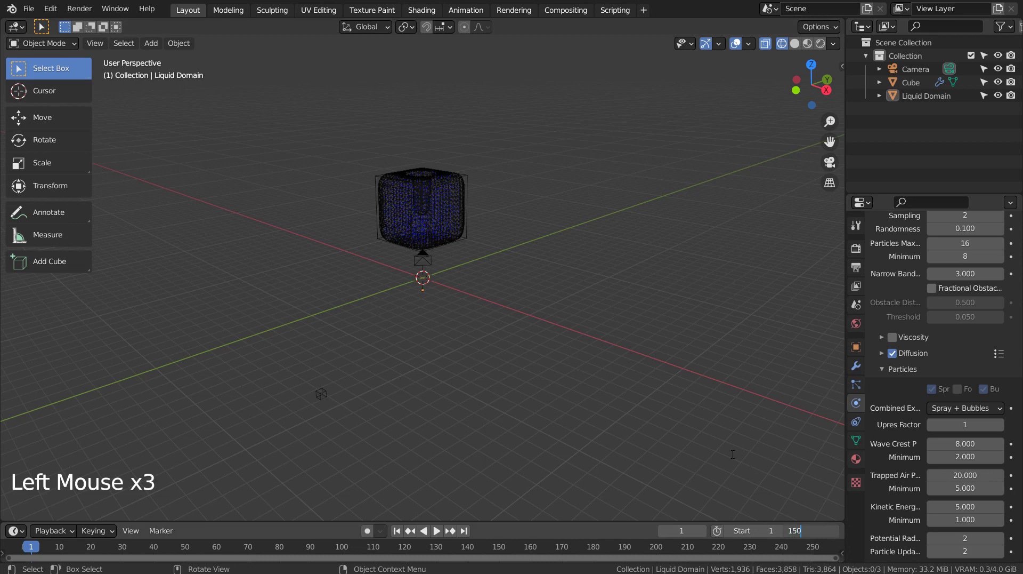
- Set both the animation end frame and the fluid cache end frame to 150
{"action": "type", "text": "150"}
{"action": "key", "text": "Return"}
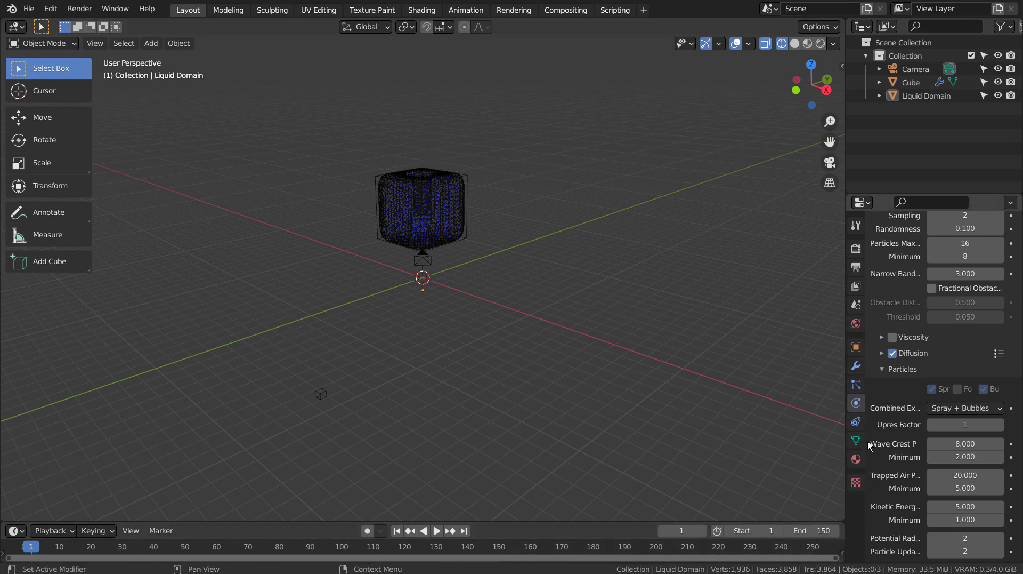
{"action": "scroll", "coordinate": [902, 408], "scroll_direction": "down", "scroll_amount": 20}
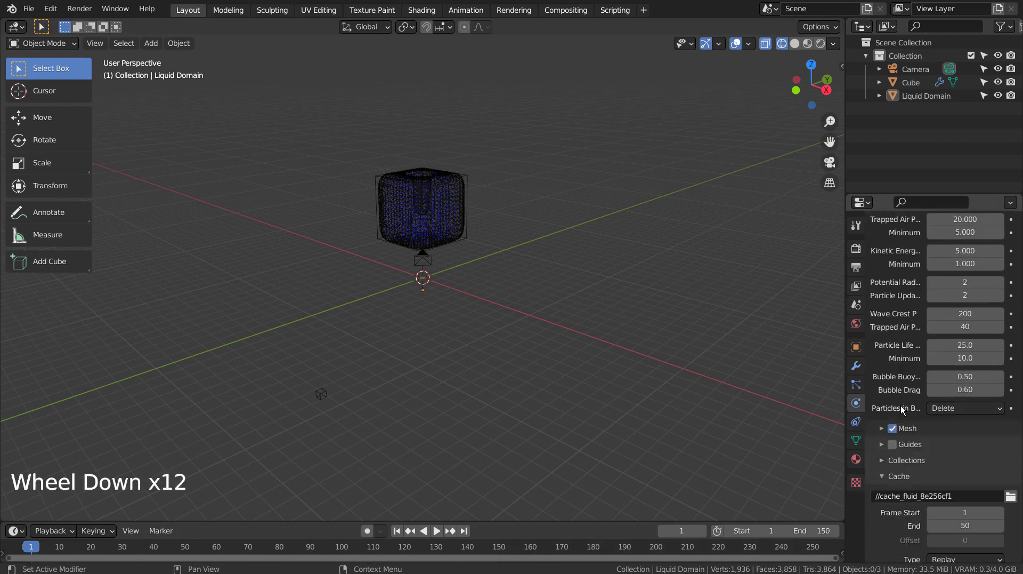
{"action": "left_click", "coordinate": [970, 425]}
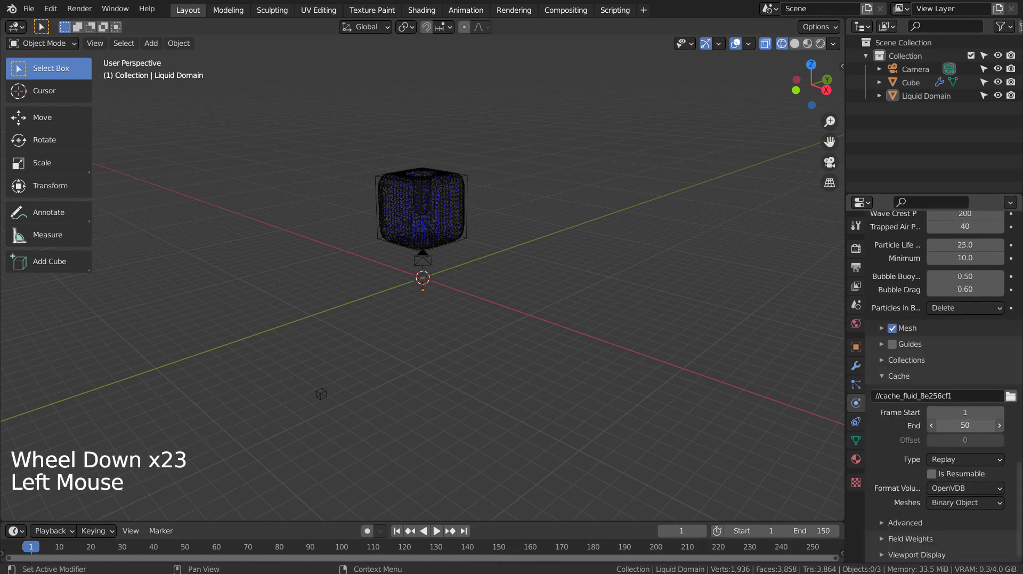
{"action": "type", "text": "150"}
{"action": "key", "text": "Return"}
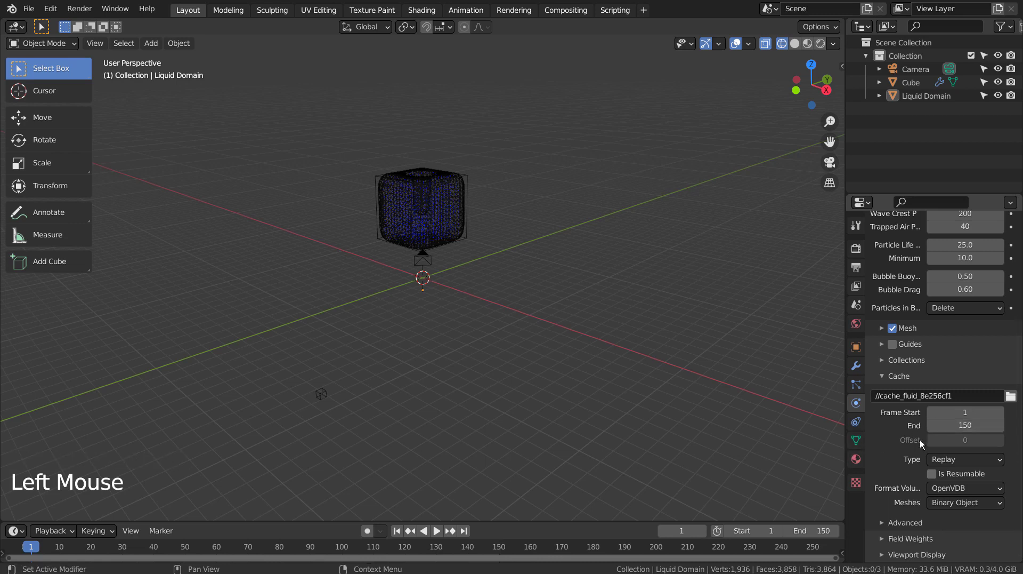
- Change the cache type to All and bake the full liquid simulation
{"action": "scroll", "coordinate": [933, 488], "scroll_direction": "down", "scroll_amount": 7}
{"action": "left_click", "coordinate": [954, 459]}
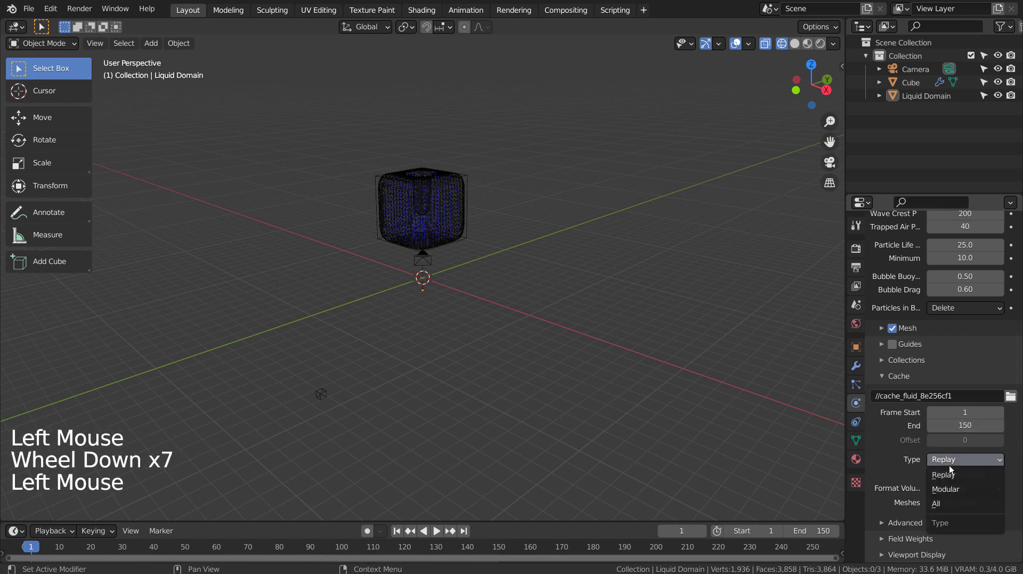
{"action": "left_click", "coordinate": [952, 503]}
{"action": "left_click", "coordinate": [942, 522]}
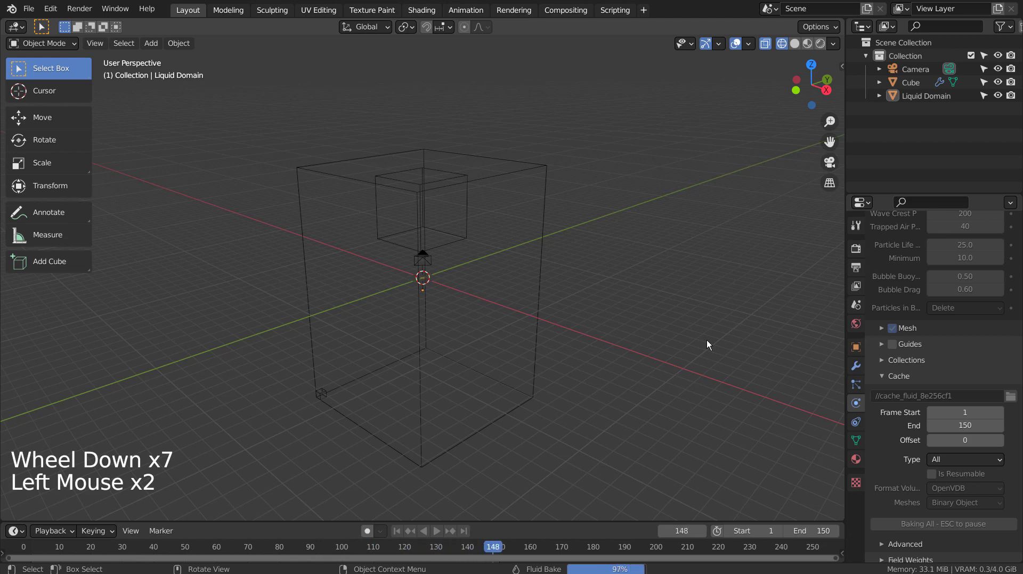
- Play the baked liquid, rewind to frame 1 and select the Liquid Domain cube
{"action": "left_click", "coordinate": [399, 530]}
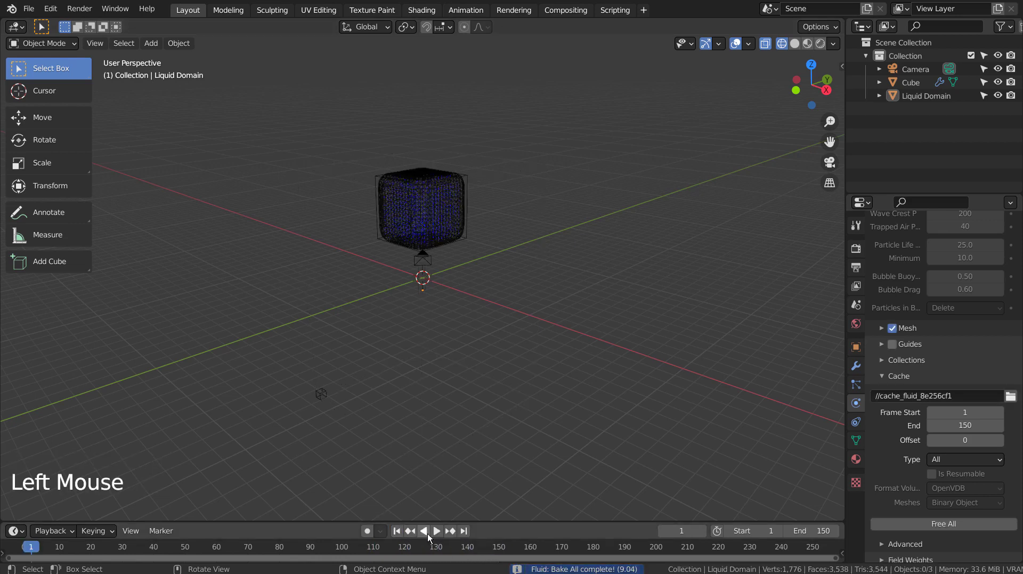
{"action": "left_click", "coordinate": [437, 530]}
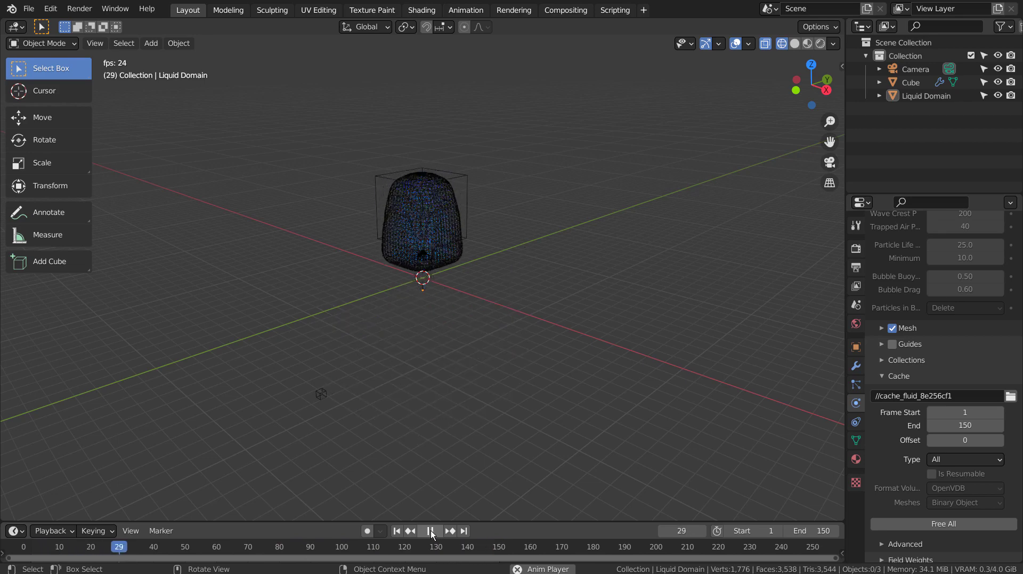
{"action": "left_click", "coordinate": [431, 530]}
{"action": "left_click", "coordinate": [397, 530]}
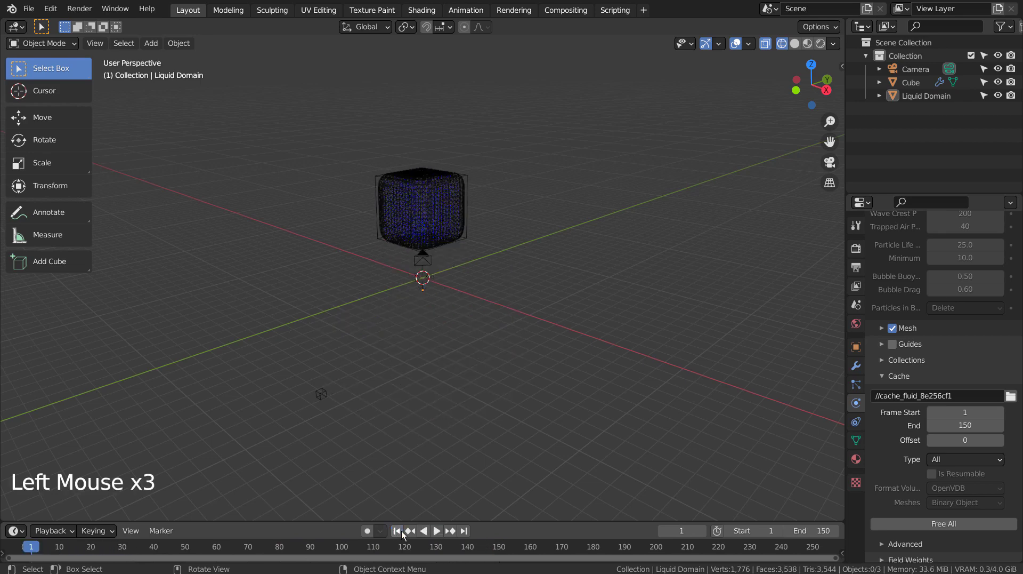
{"action": "left_click", "coordinate": [429, 207]}
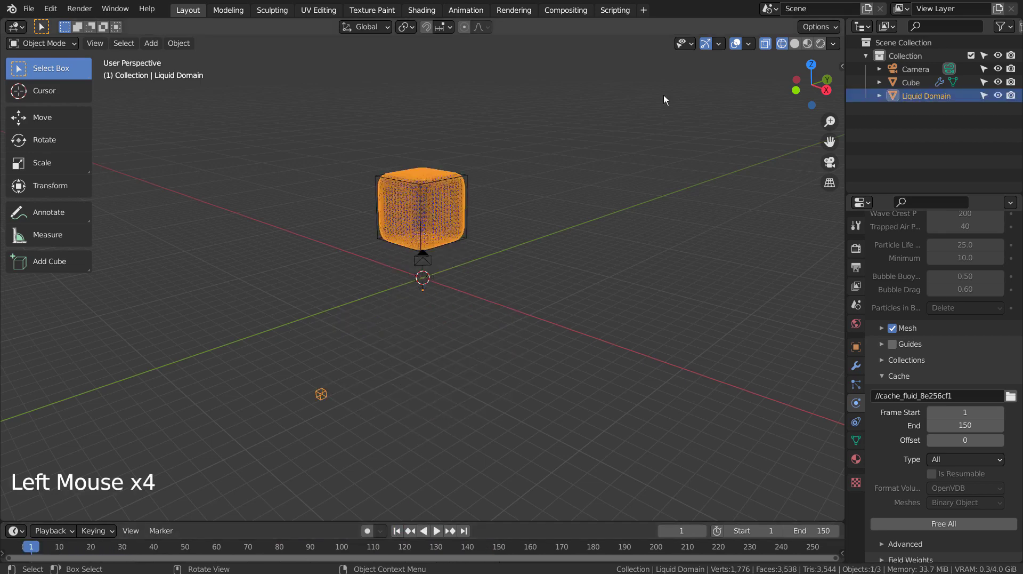
- Switch the viewport to Material Preview shading
{"action": "left_click", "coordinate": [808, 44]}
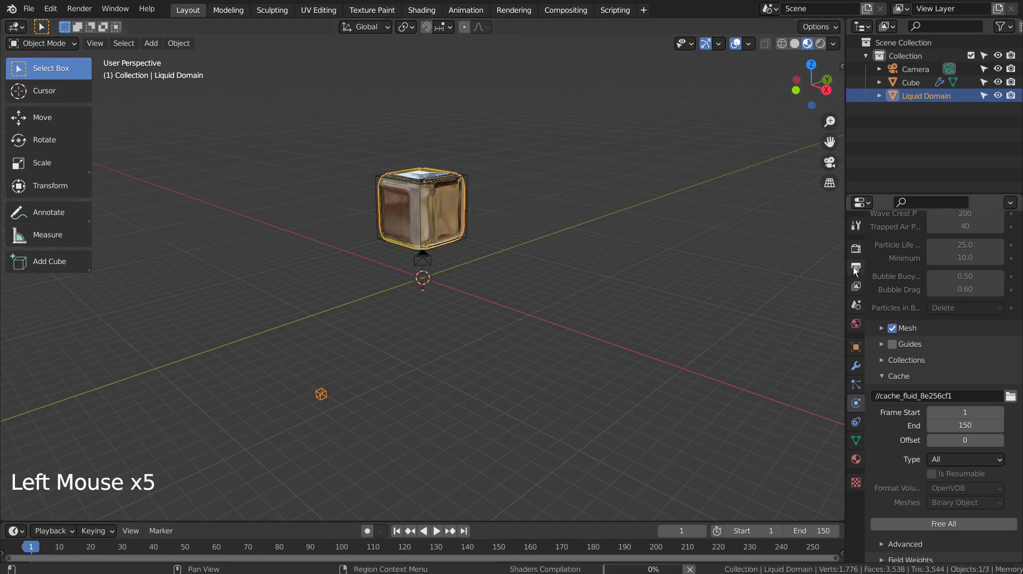
{"action": "scroll", "coordinate": [901, 275], "scroll_direction": "up", "scroll_amount": 7}
{"action": "scroll", "coordinate": [901, 275], "scroll_direction": "up", "scroll_amount": 20}
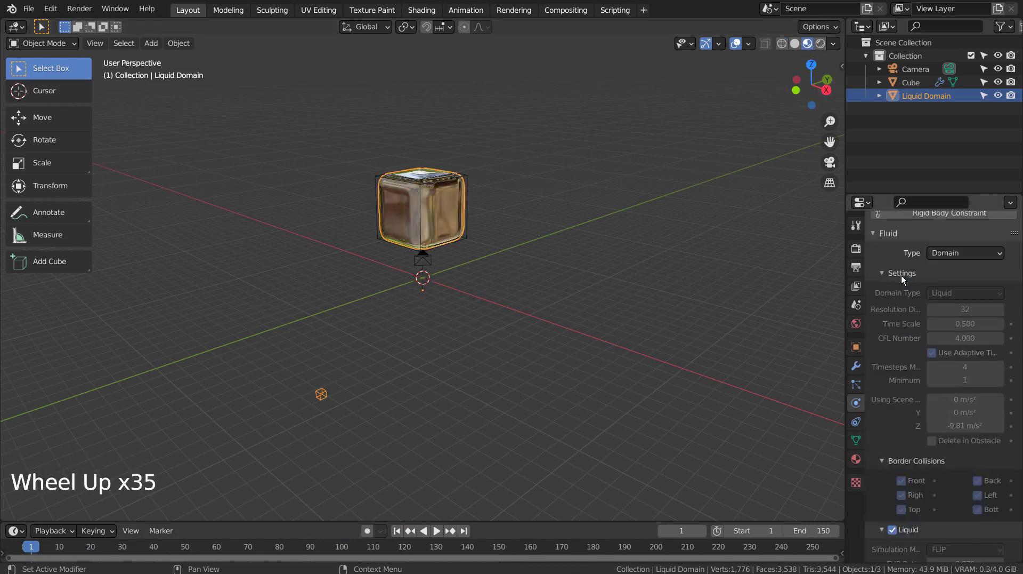
{"action": "scroll", "coordinate": [901, 275], "scroll_direction": "up", "scroll_amount": 5}
- Set the render engine to Eevee and turn on Bloom
{"action": "left_click", "coordinate": [856, 249]}
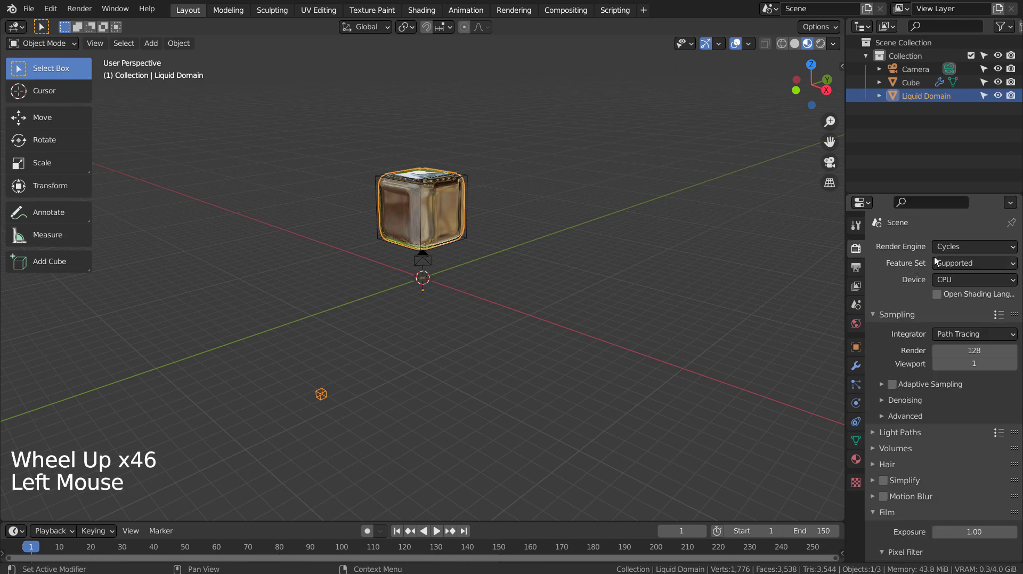
{"action": "left_click", "coordinate": [953, 256]}
{"action": "left_click", "coordinate": [952, 258]}
{"action": "left_click", "coordinate": [954, 264]}
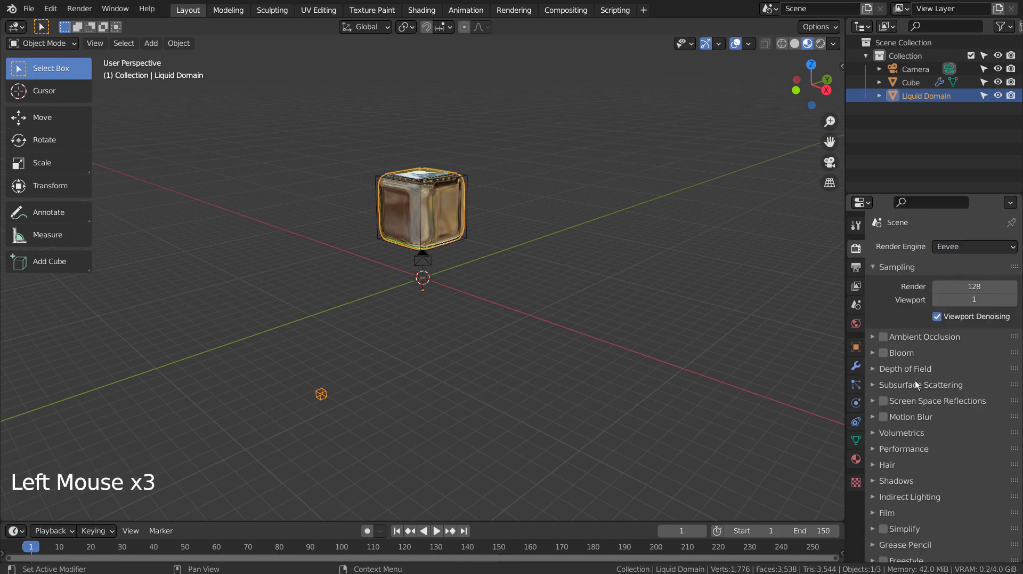
{"action": "left_click", "coordinate": [884, 353]}
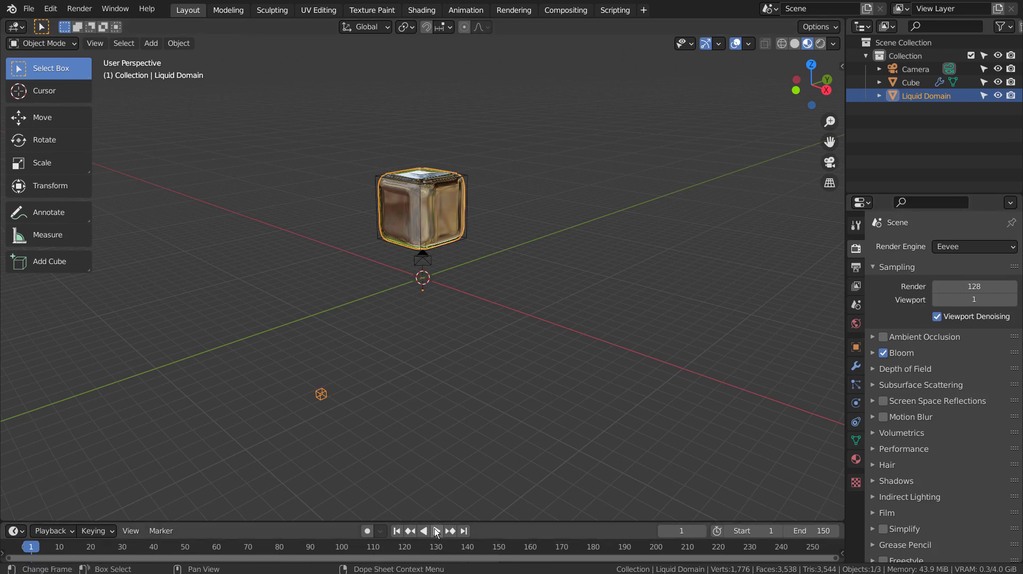
- Tint the Liquid Domain's glass material orange
{"action": "left_click", "coordinate": [856, 458]}
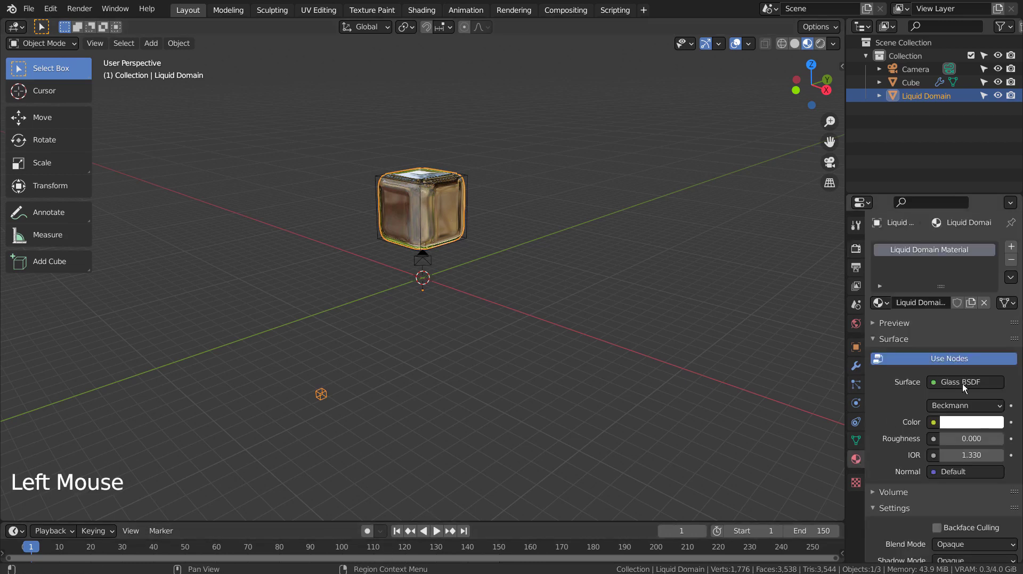
{"action": "left_click", "coordinate": [975, 421]}
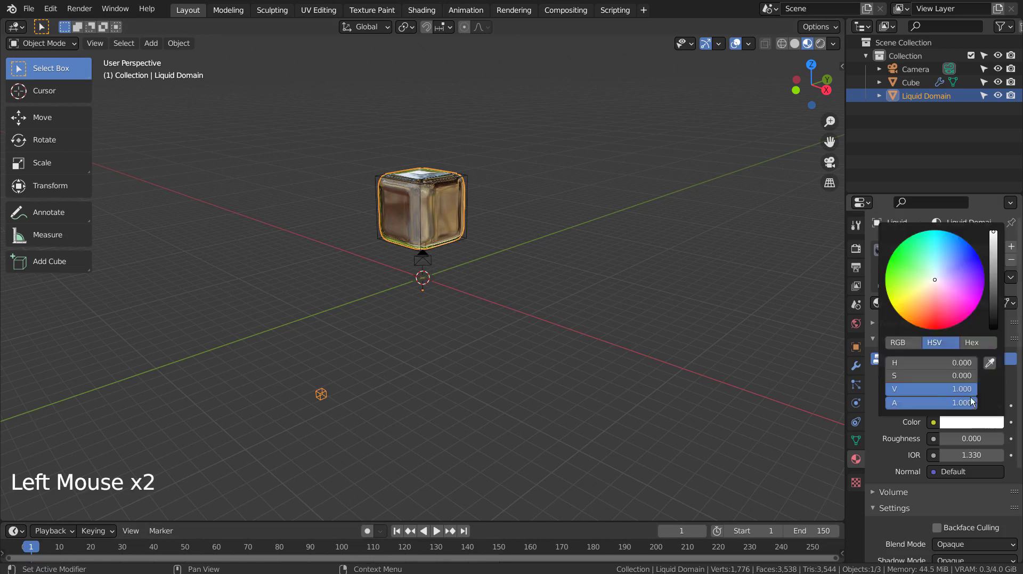
{"action": "left_click", "coordinate": [923, 307]}
{"action": "left_click_drag", "start_coordinate": [924, 302], "coordinate": [925, 291]}
{"action": "left_click", "coordinate": [926, 303]}
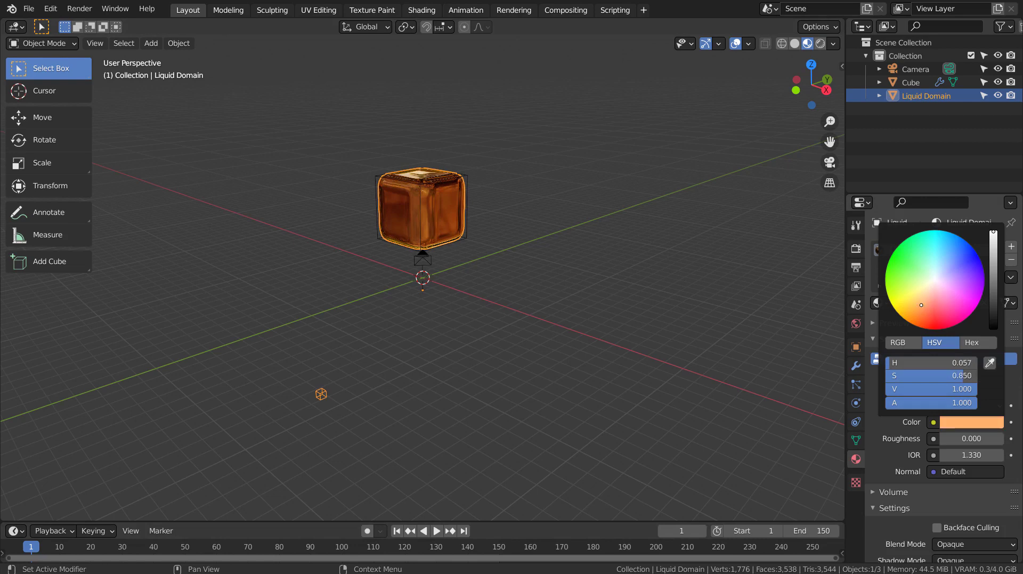
- Play the orange liquid animation, then stop and rewind to frame 1
{"action": "left_click", "coordinate": [436, 530]}
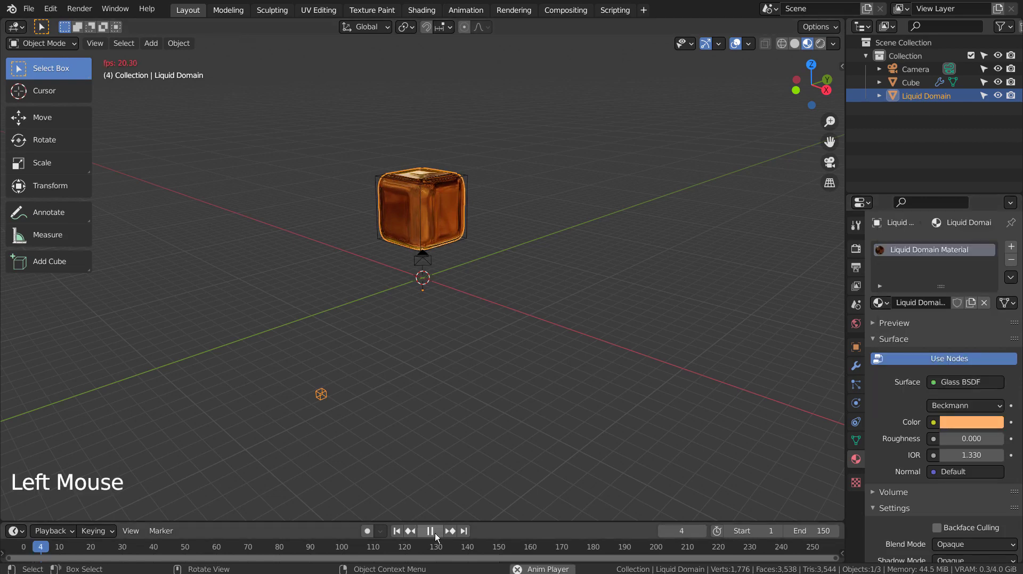
{"action": "scroll", "coordinate": [463, 387], "scroll_direction": "up", "scroll_amount": 5}
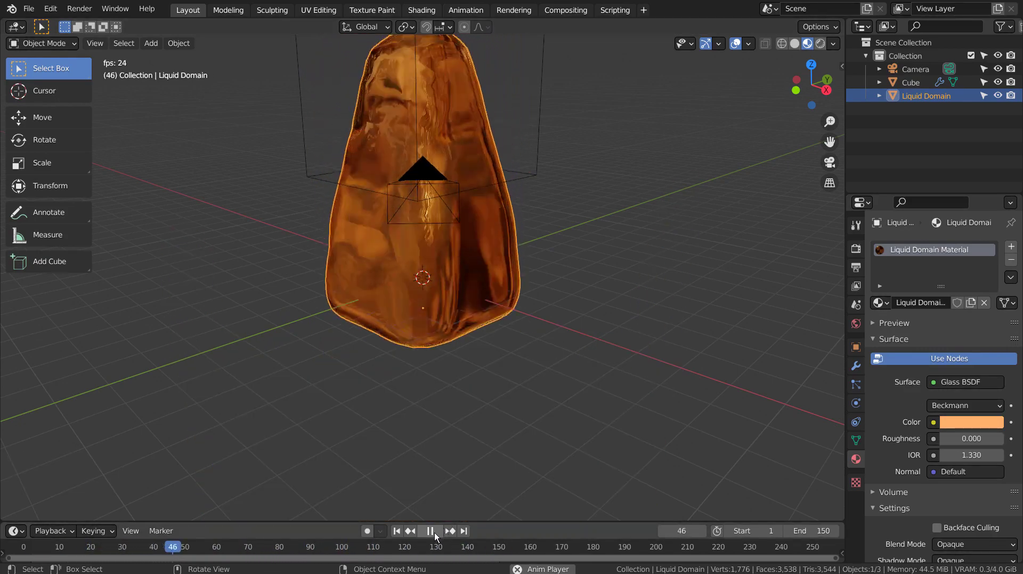
{"action": "left_click", "coordinate": [433, 531]}
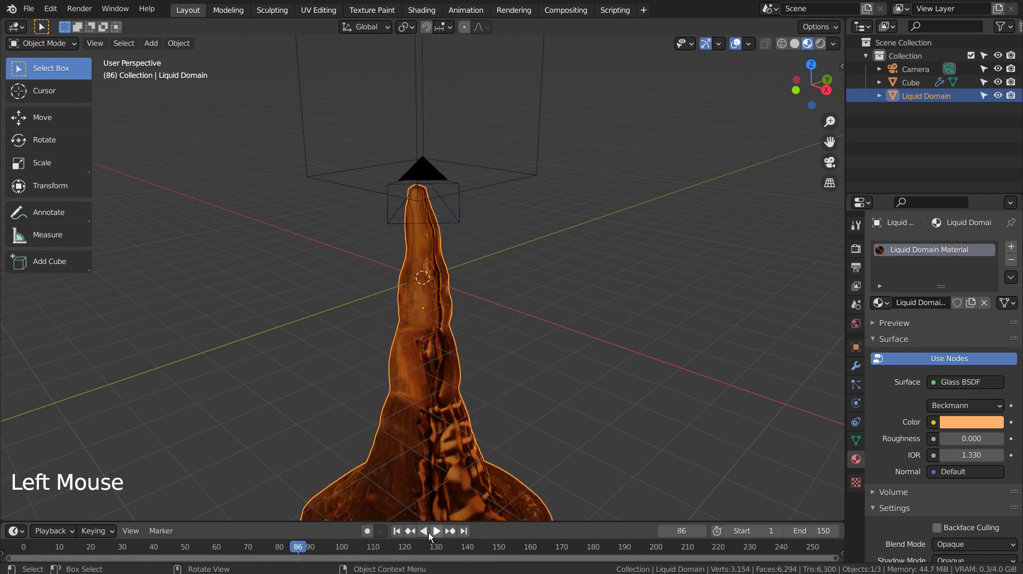
{"action": "left_click", "coordinate": [401, 533]}
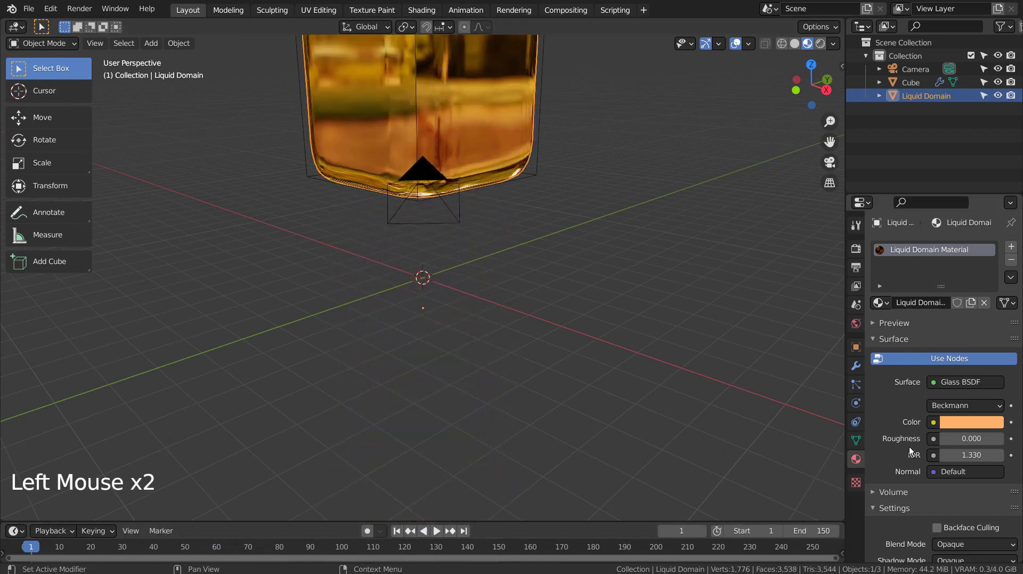
- Set the glass Roughness to 0.5 and replay the liquid up to frame 140
{"action": "left_click", "coordinate": [986, 433]}
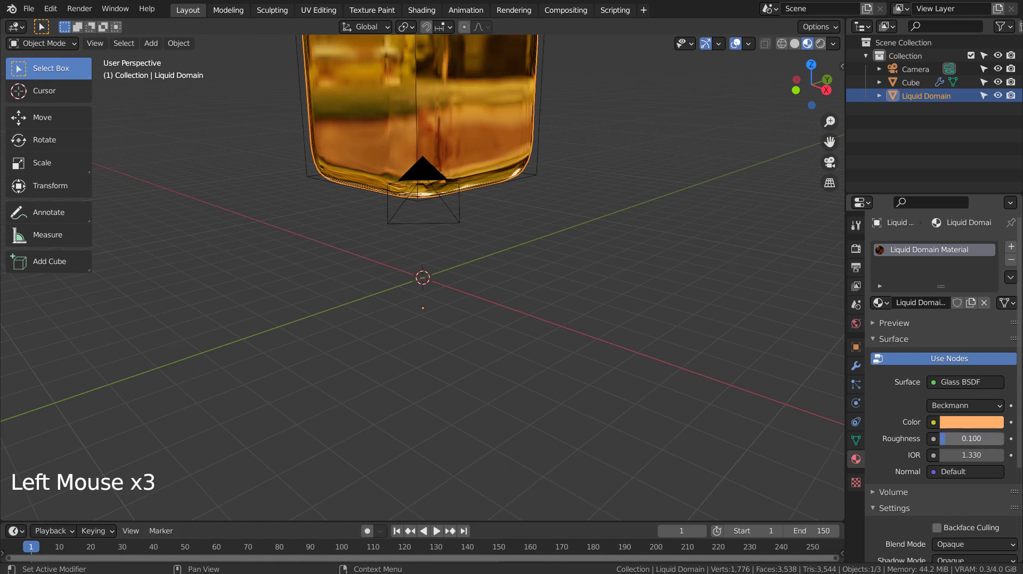
{"action": "type", "text": "0.5"}
{"action": "key", "text": "Return"}
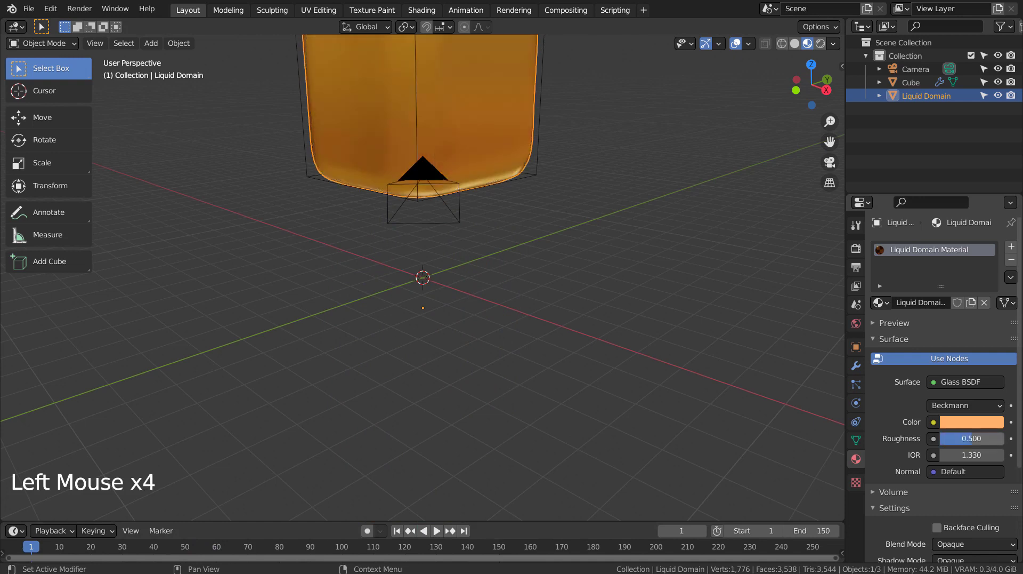
{"action": "left_click", "coordinate": [436, 531]}
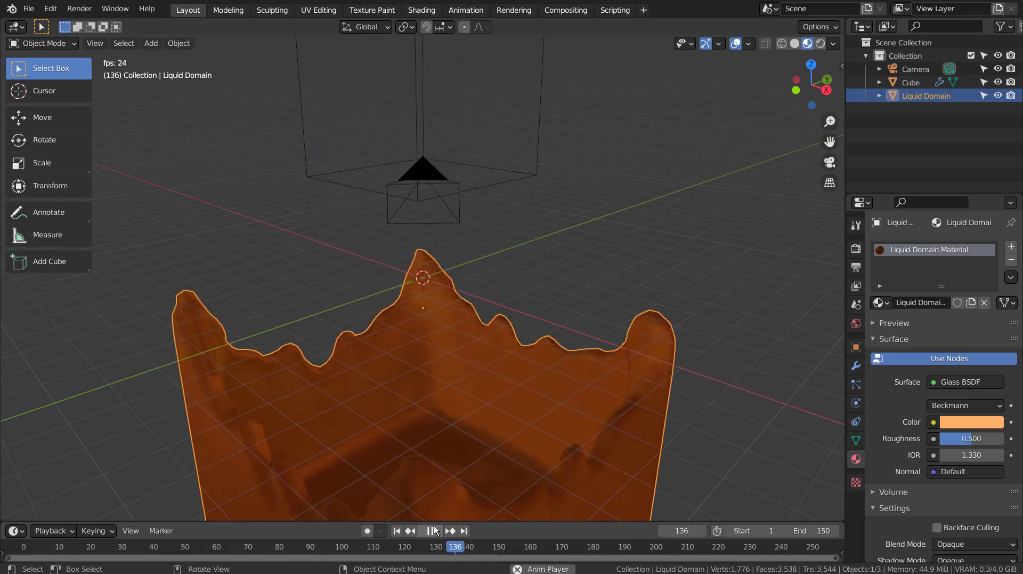
{"action": "left_click", "coordinate": [433, 530]}
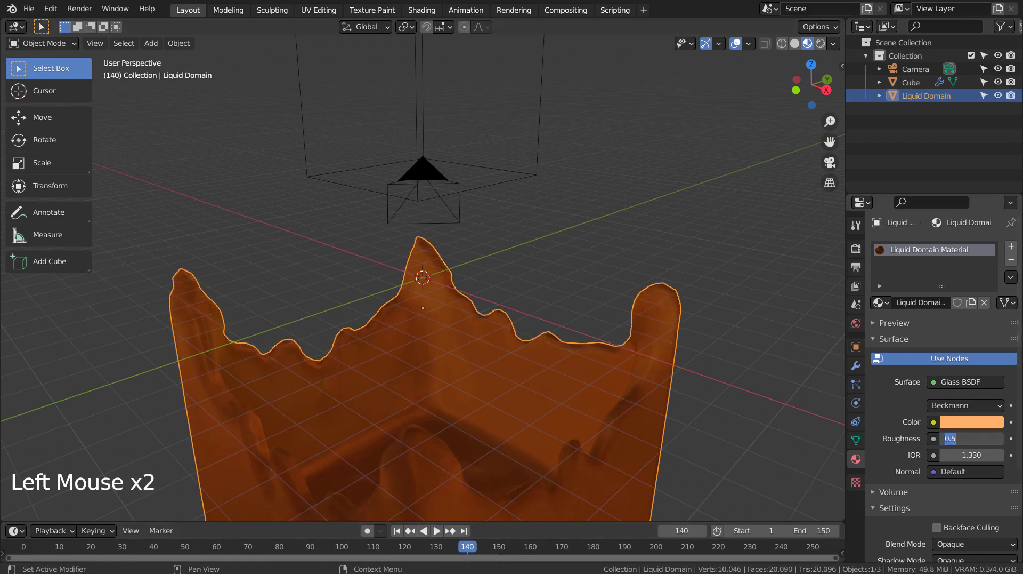
- Lower the glass Roughness to 0.3, then settle on 0.4
{"action": "type", "text": "0.3"}
{"action": "key", "text": "Return"}
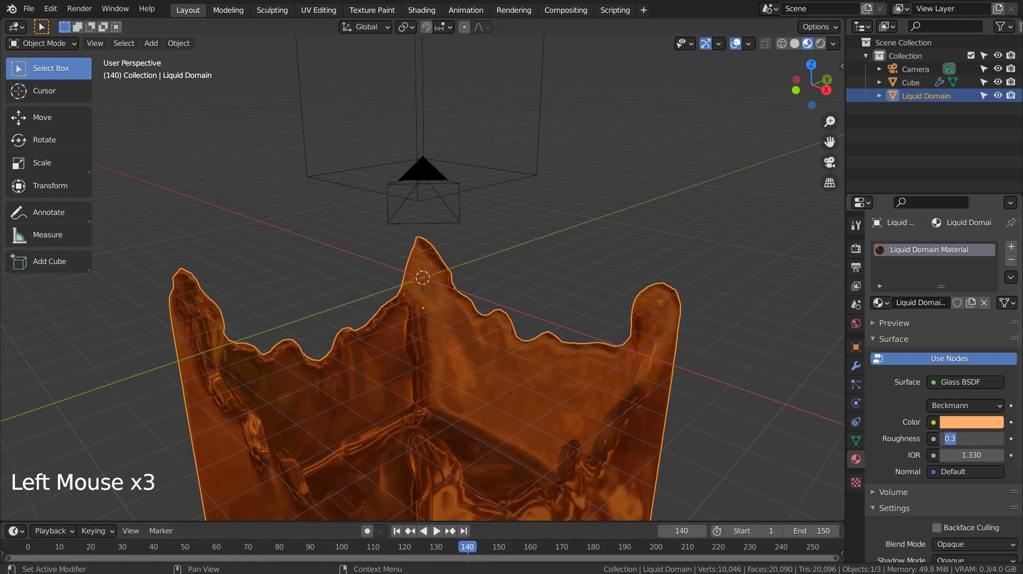
{"action": "type", "text": "0.4"}
{"action": "key", "text": "Return"}
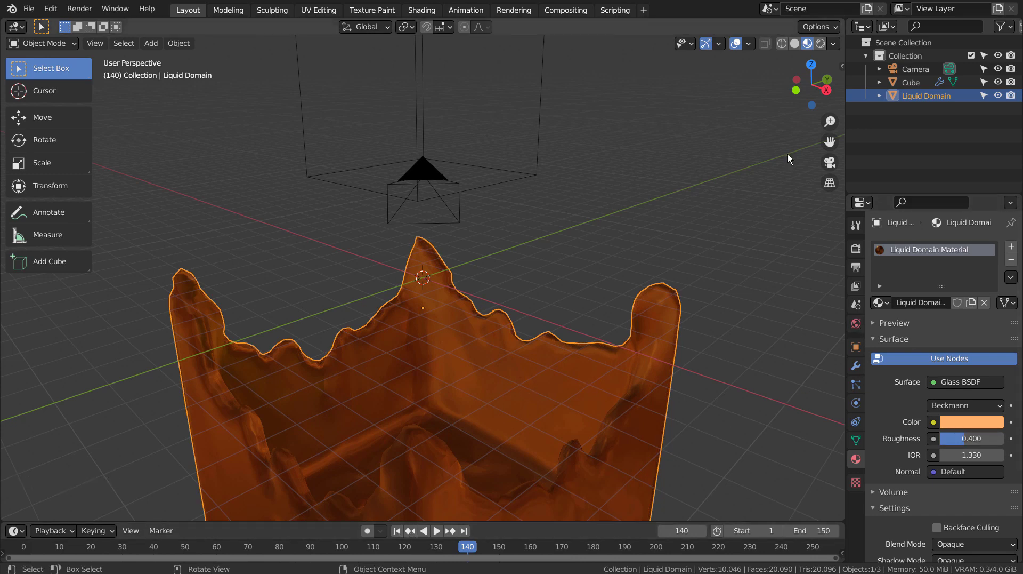
- Switch to Rendered shading and raise the world Strength from 2 up to 5
{"action": "left_click", "coordinate": [820, 43]}
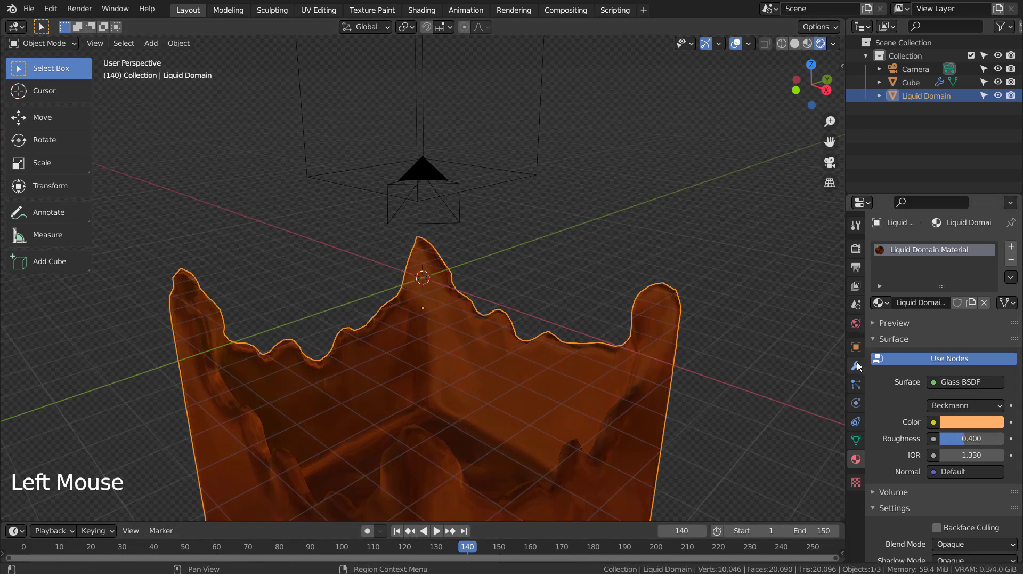
{"action": "left_click", "coordinate": [859, 324]}
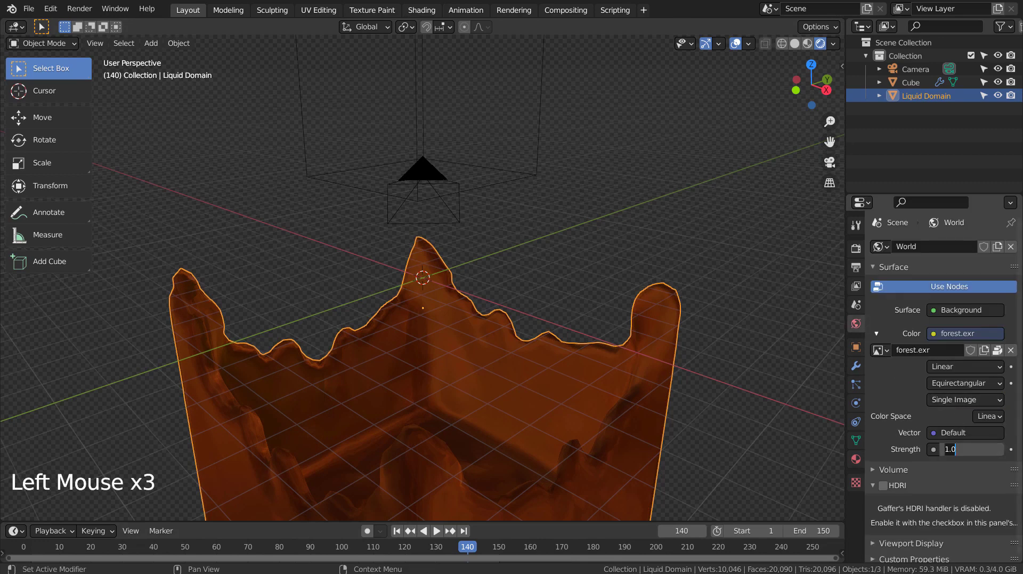
{"action": "type", "text": "2"}
{"action": "key", "text": "Return"}
{"action": "left_click", "coordinate": [1000, 448]}
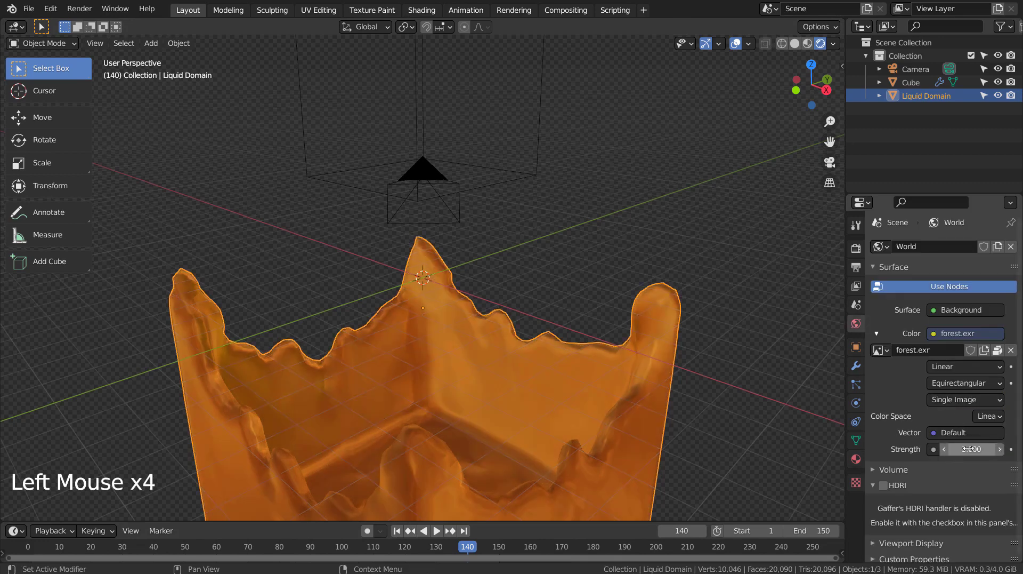
{"action": "left_click", "coordinate": [1000, 448]}
{"action": "left_click", "coordinate": [1000, 449]}
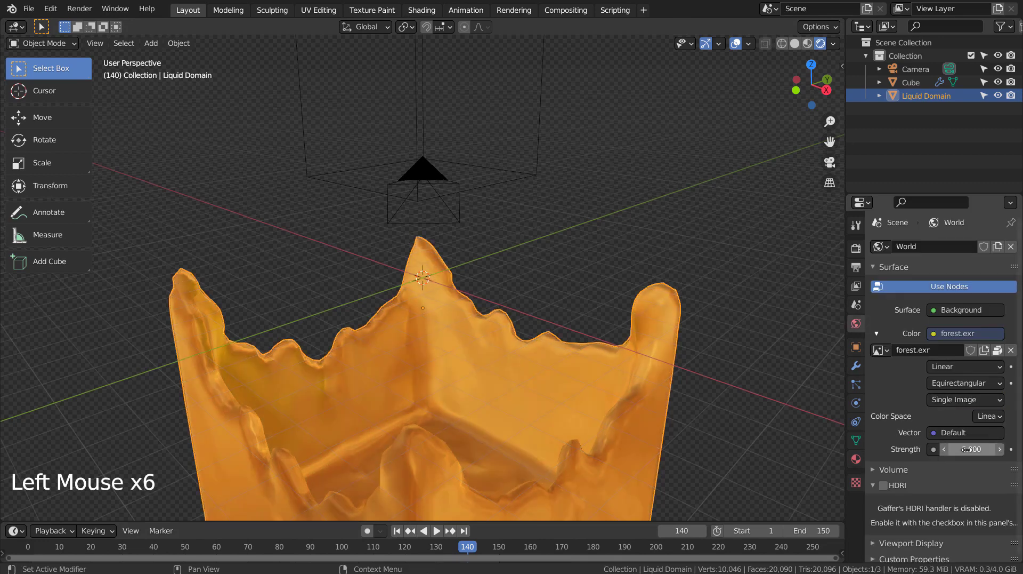
- Rewind to frame 1, zoom out and replay the liquid simulation
{"action": "left_click", "coordinate": [396, 530]}
{"action": "scroll", "coordinate": [398, 529], "scroll_direction": "down", "scroll_amount": 1}
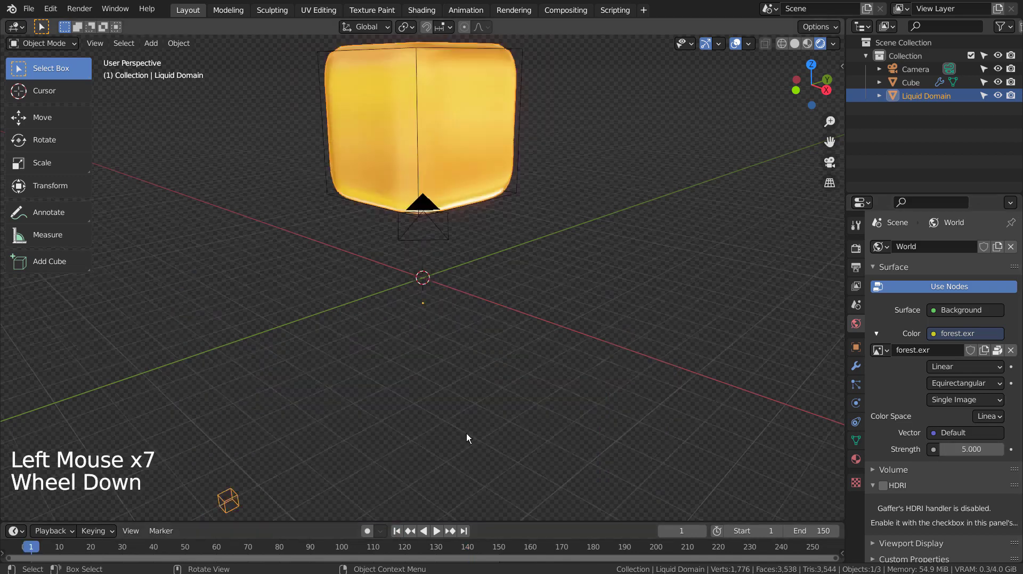
{"action": "scroll", "coordinate": [467, 437], "scroll_direction": "down", "scroll_amount": 4}
{"action": "middle_click", "coordinate": [476, 478]}
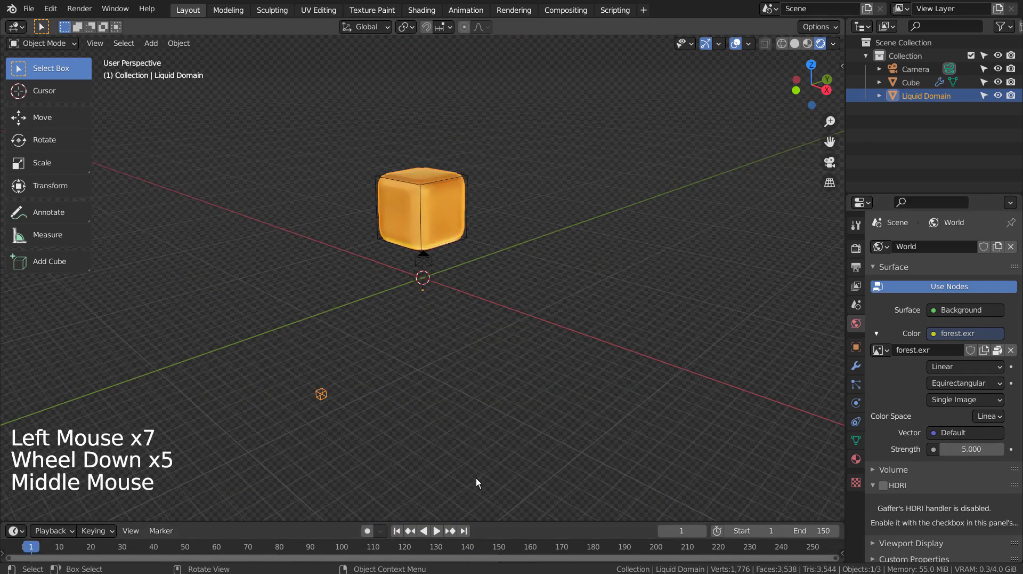
{"action": "left_click", "coordinate": [437, 531]}
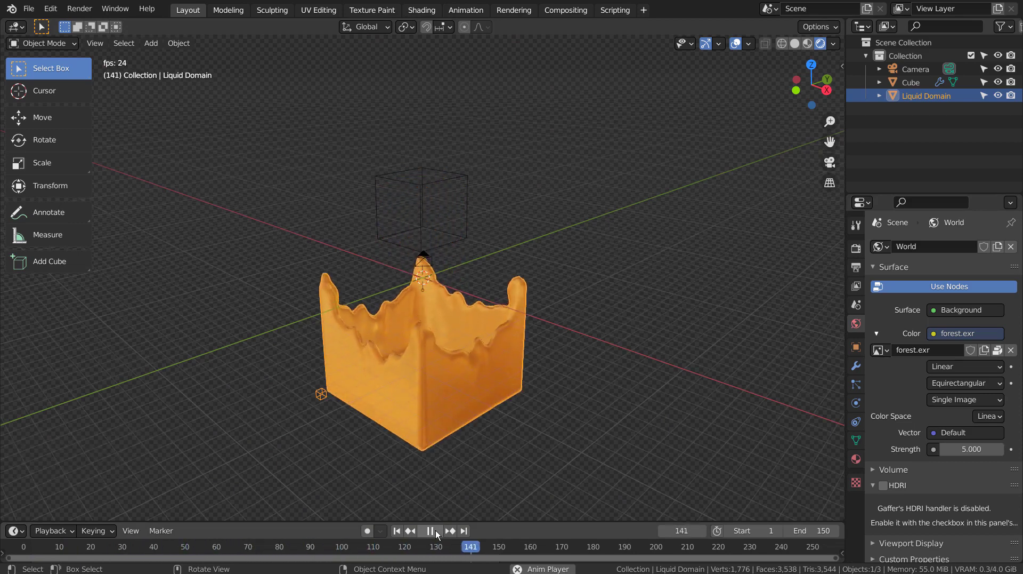
- Change the liquid material colour to light green and deselect the domain
{"action": "left_click", "coordinate": [856, 460]}
{"action": "left_click", "coordinate": [947, 422]}
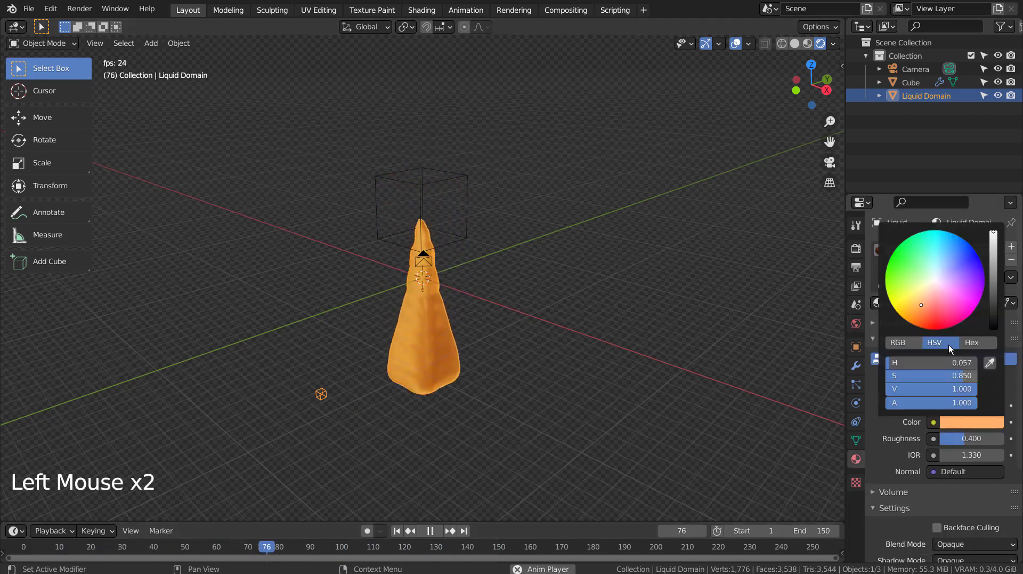
{"action": "left_click", "coordinate": [918, 257]}
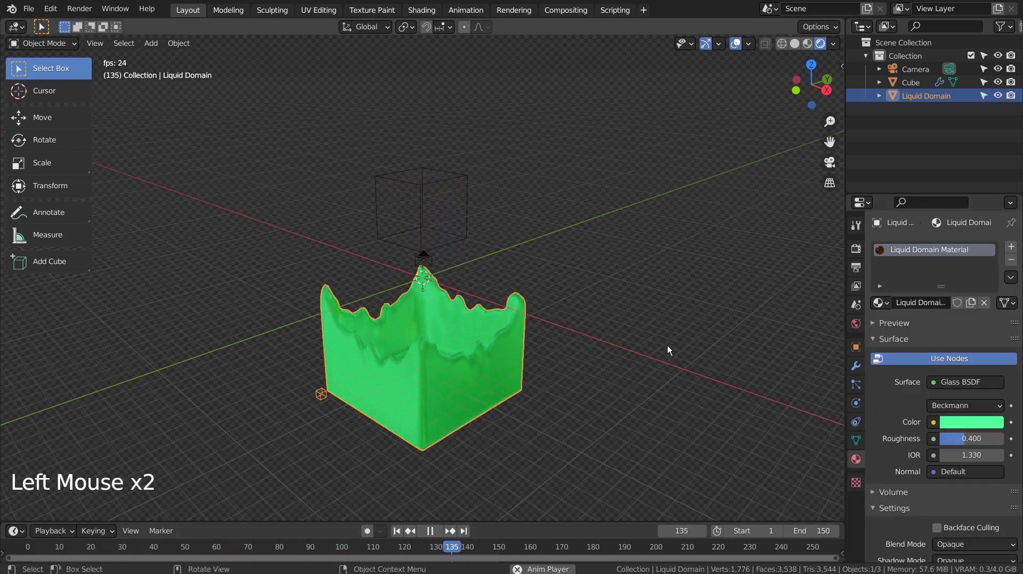
{"action": "left_click", "coordinate": [575, 376]}
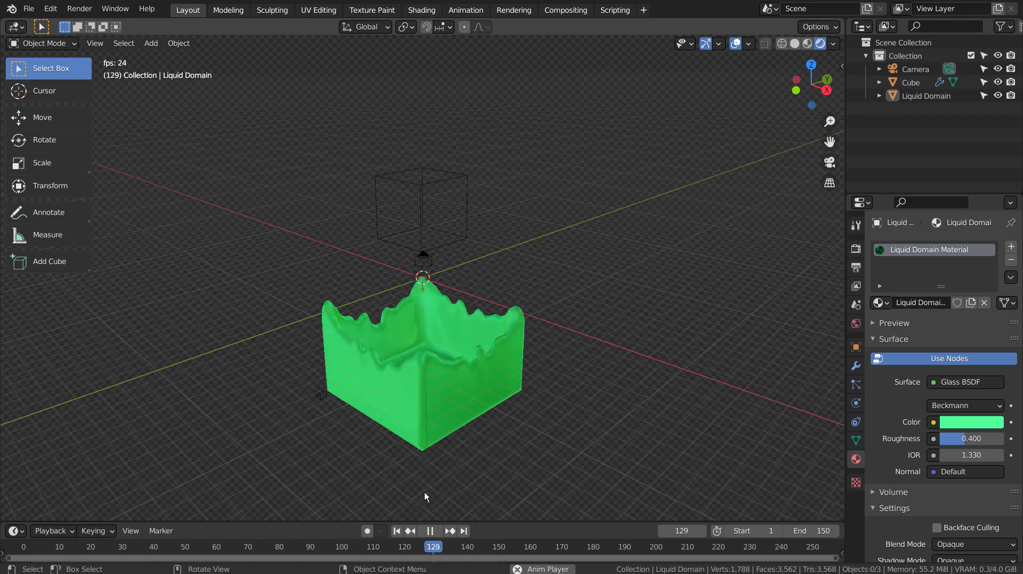
- Stop the playback, jump back to frame 1 and orbit around the liquid
{"action": "left_click", "coordinate": [430, 531]}
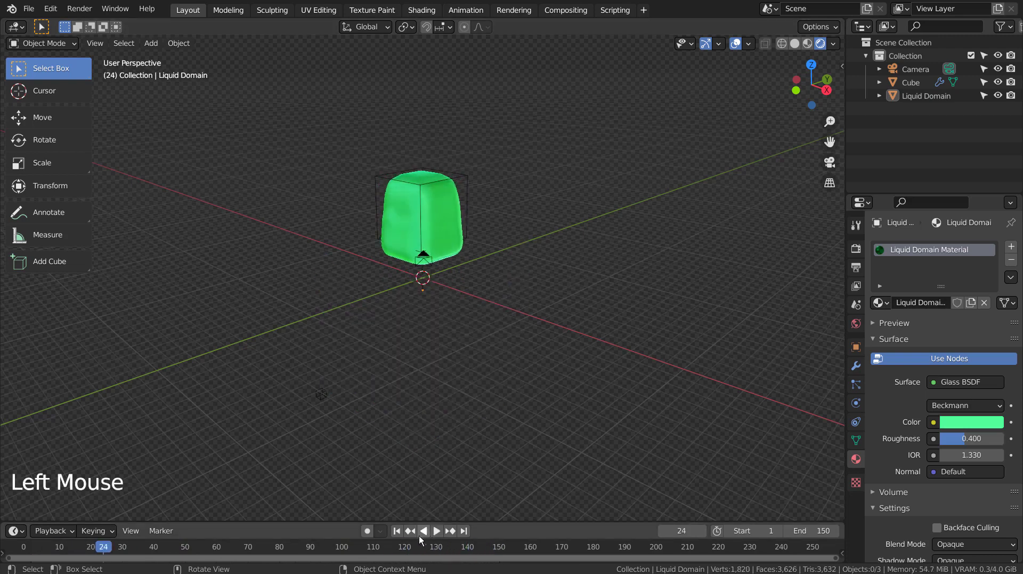
{"action": "left_click", "coordinate": [399, 535]}
{"action": "left_click", "coordinate": [610, 202]}
{"action": "middle_click_drag", "start_coordinate": [610, 251], "coordinate": [573, 229]}
- In front orthographic view, add a new mesh cube at the origin
{"action": "key", "text": "KP_1"}
{"action": "key", "text": "shift+a"}
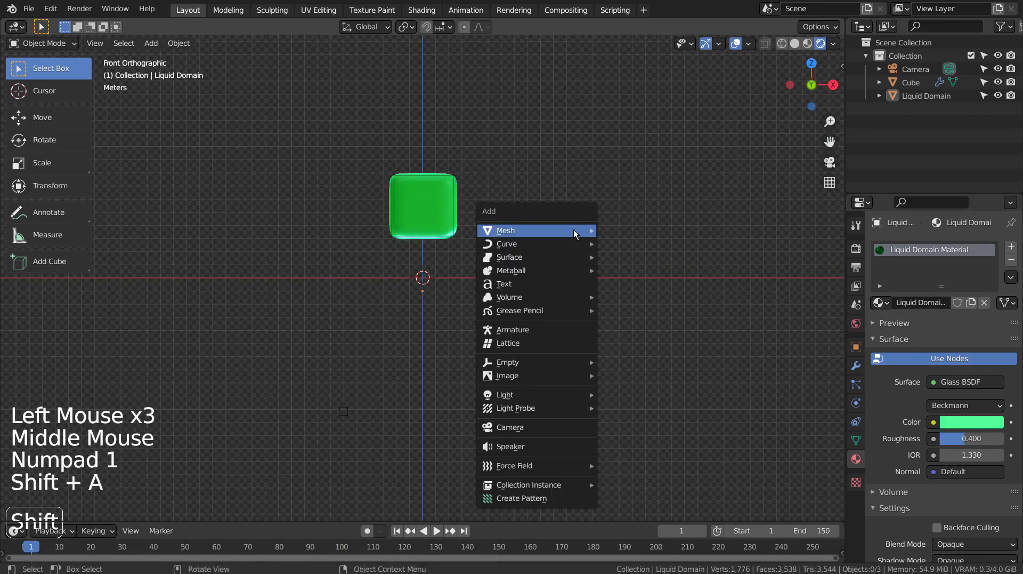
{"action": "mouse_move", "coordinate": [585, 229]}
{"action": "left_click", "coordinate": [625, 242]}
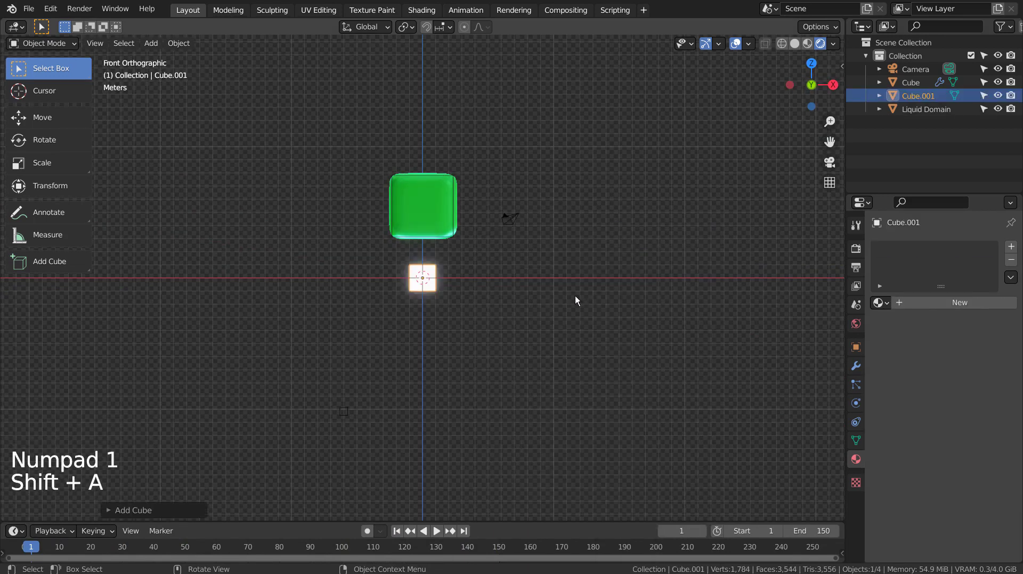
- Enlarge the cube and flatten it along Z into a plate
{"action": "key", "text": "s"}
{"action": "left_click", "coordinate": [832, 281]}
{"action": "key", "text": "s"}
{"action": "key", "text": "z"}
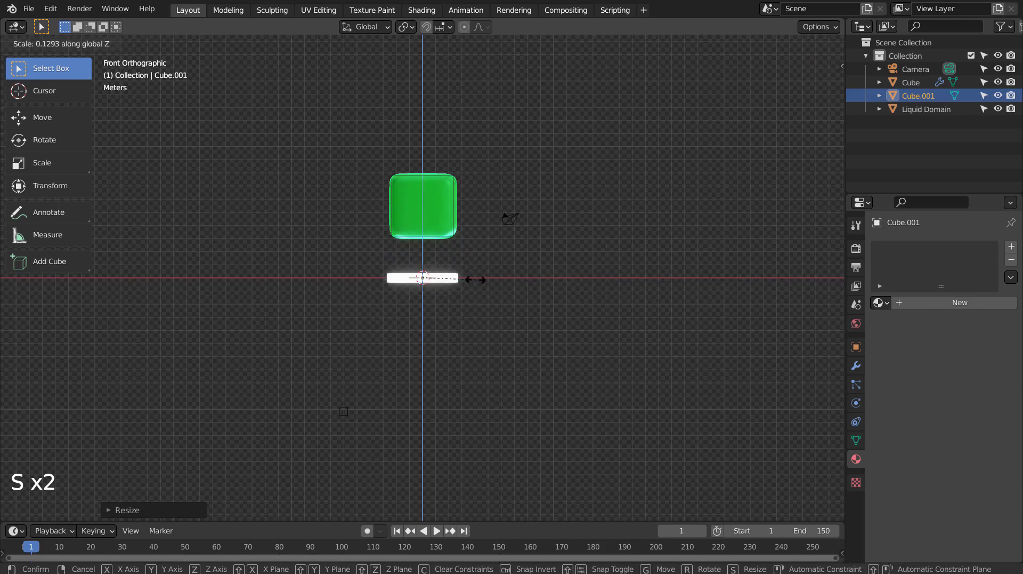
{"action": "left_click", "coordinate": [475, 279]}
{"action": "middle_click_drag", "start_coordinate": [475, 279], "coordinate": [398, 299]}
- From the right side view, tilt and enlarge the plate into a slab about 15° slanted
{"action": "key", "text": "KP_3"}
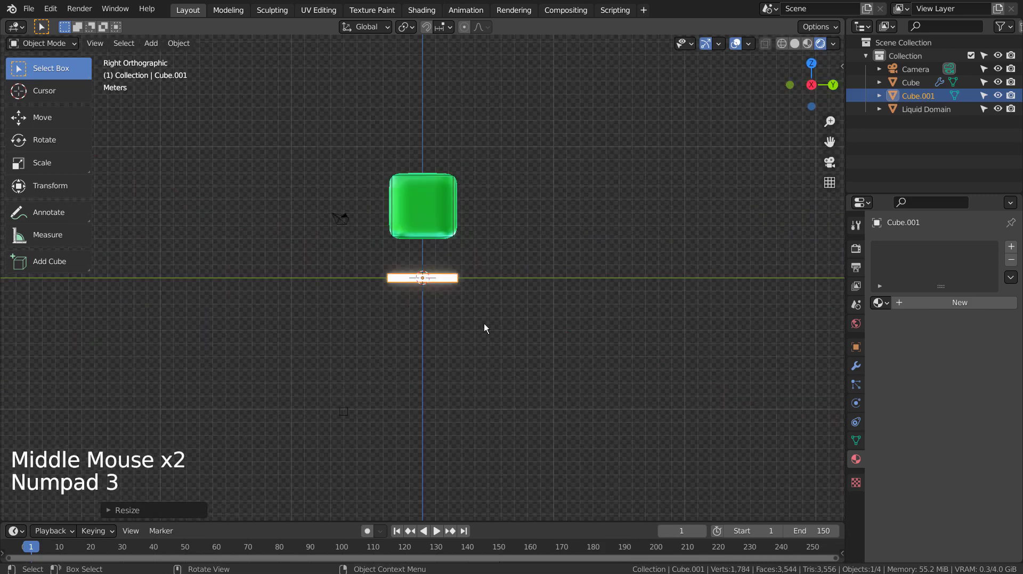
{"action": "key", "text": "r"}
{"action": "left_click", "coordinate": [527, 311]}
{"action": "key", "text": "s"}
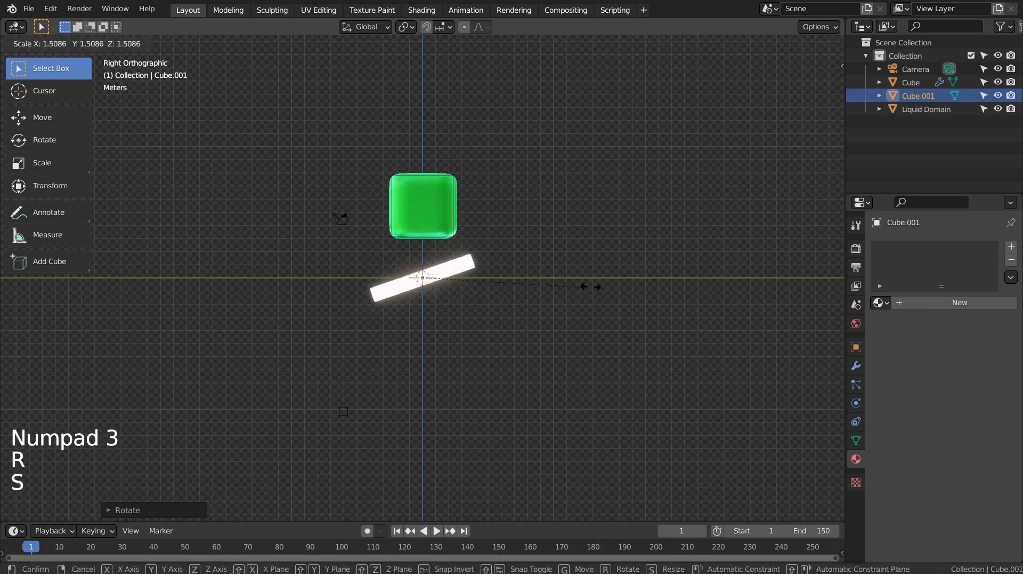
{"action": "left_click", "coordinate": [610, 280]}
{"action": "key", "text": "r"}
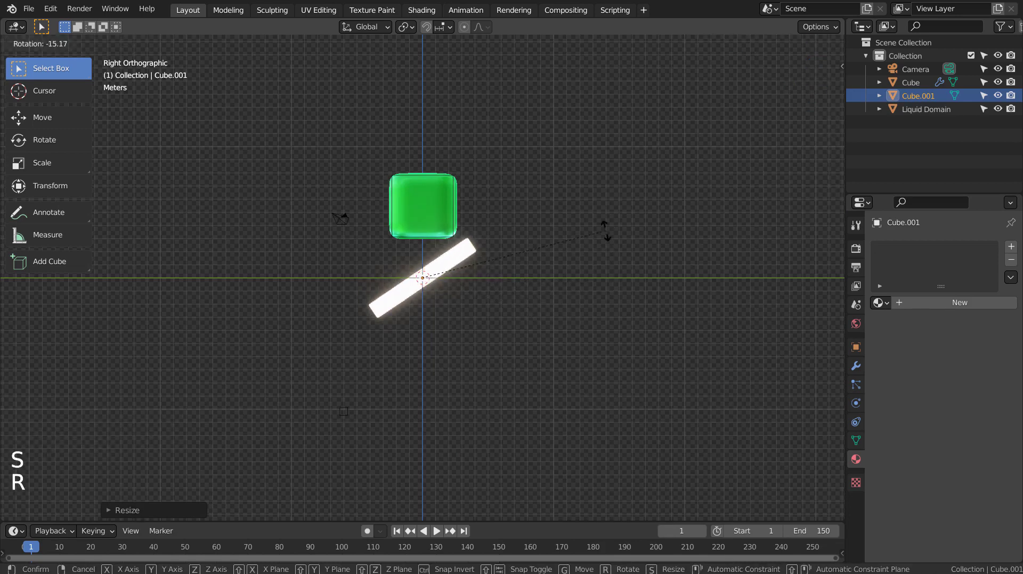
{"action": "left_click", "coordinate": [606, 225]}
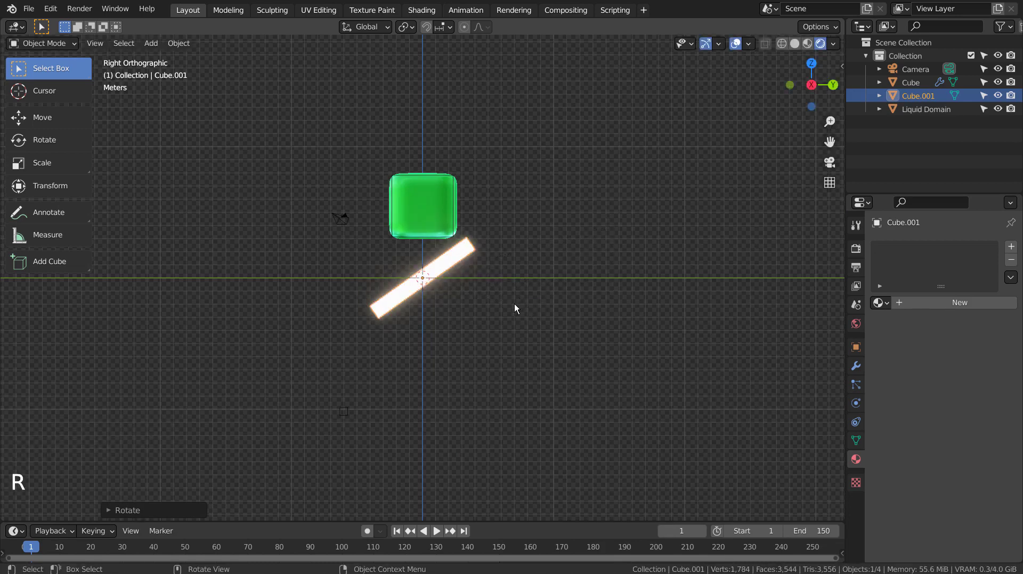
{"action": "middle_click_drag", "start_coordinate": [512, 312], "coordinate": [649, 340]}
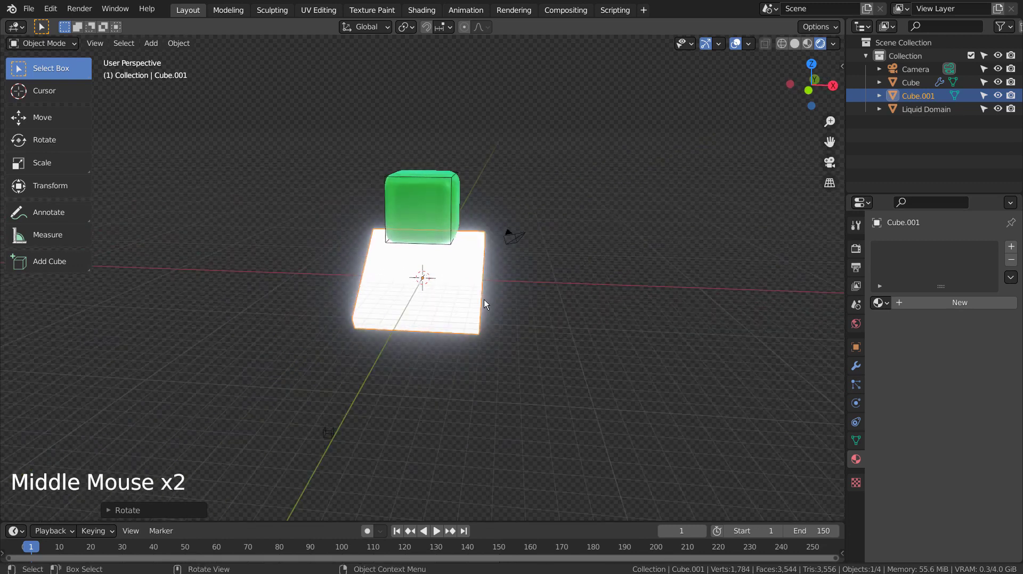
- Set the world Strength back to 1.000
{"action": "left_click", "coordinate": [855, 323]}
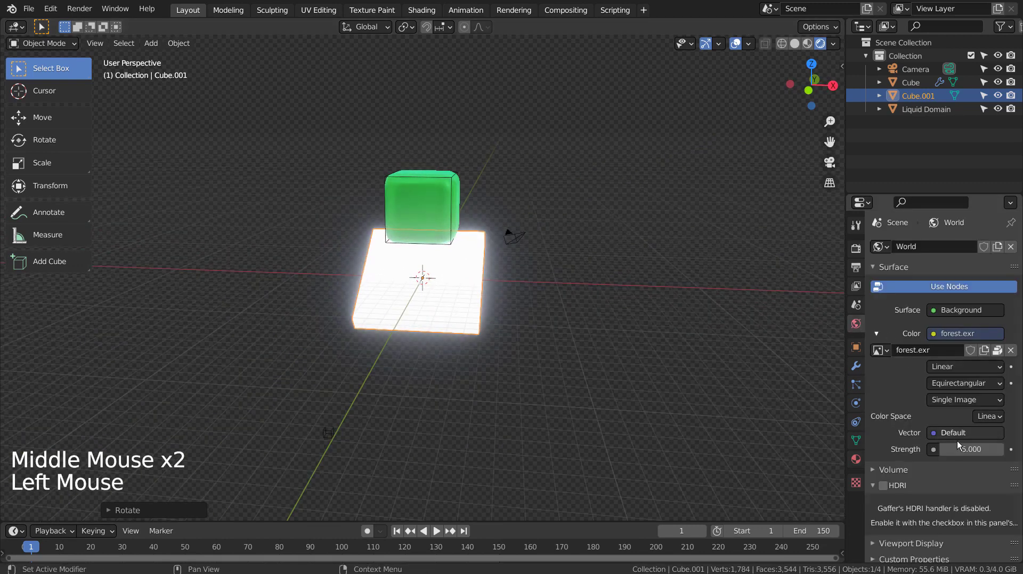
{"action": "left_click", "coordinate": [963, 448]}
{"action": "left_click", "coordinate": [587, 264]}
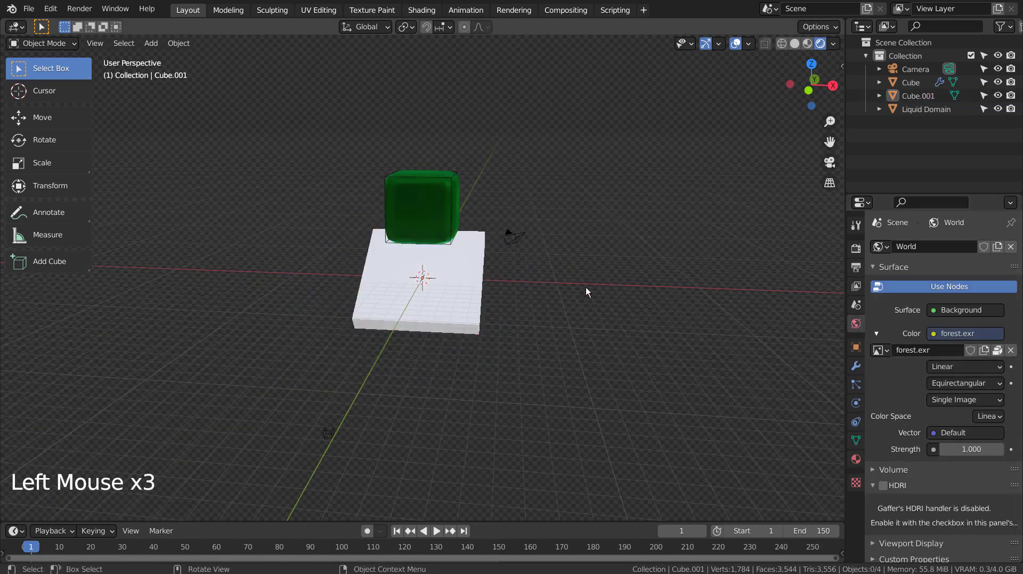
{"action": "scroll", "coordinate": [439, 315], "scroll_direction": "up", "scroll_amount": 4}
{"action": "left_click", "coordinate": [480, 331]}
{"action": "middle_click_drag", "start_coordinate": [685, 348], "coordinate": [556, 224]}
- Select the Liquid Domain and show its material settings
{"action": "left_click", "coordinate": [427, 117]}
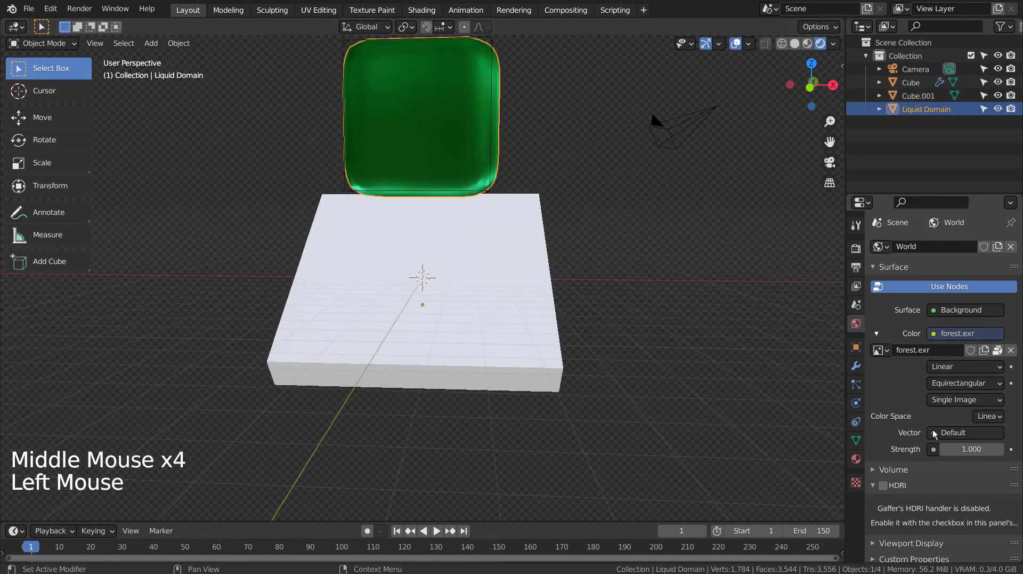
{"action": "left_click", "coordinate": [856, 458]}
{"action": "scroll", "coordinate": [889, 460], "scroll_direction": "down", "scroll_amount": 12}
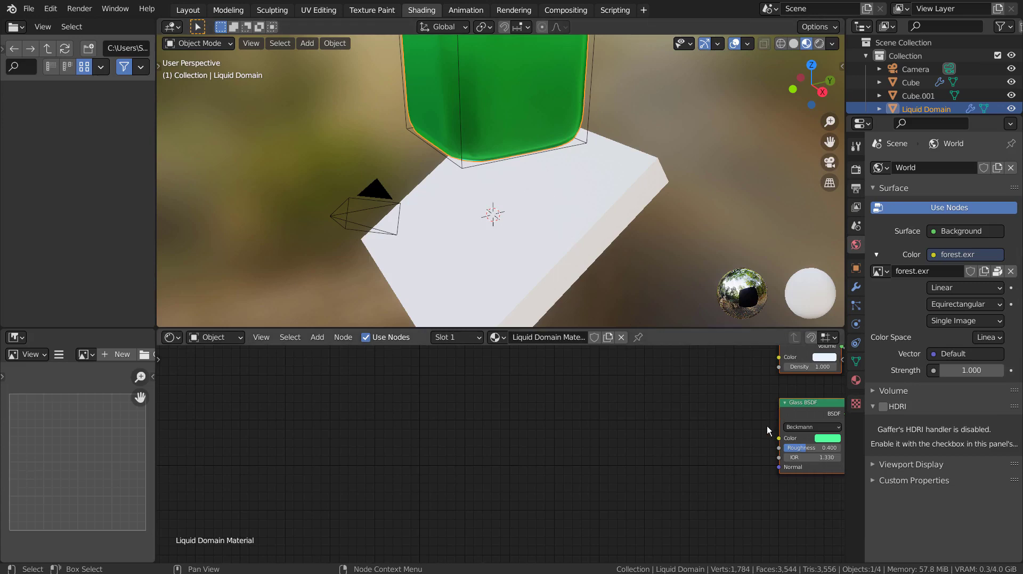
- Frame the liquid material nodes and add an Emission node
{"action": "key", "text": "KP_Decimal"}
{"action": "scroll", "coordinate": [519, 417], "scroll_direction": "up", "scroll_amount": 8}
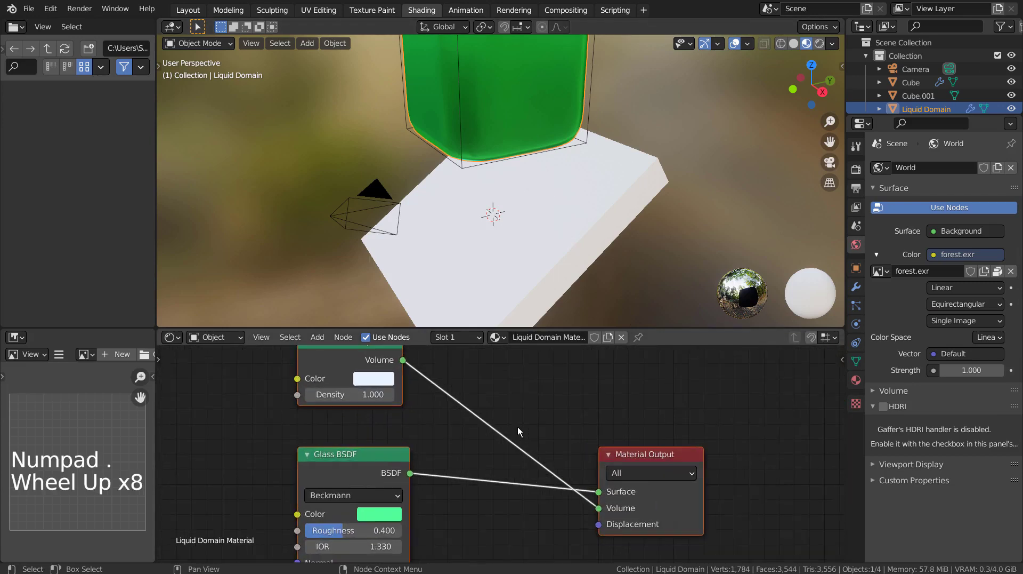
{"action": "middle_click_drag", "start_coordinate": [517, 426], "coordinate": [760, 414], "text": "shift"}
{"action": "key", "text": "shift+a"}
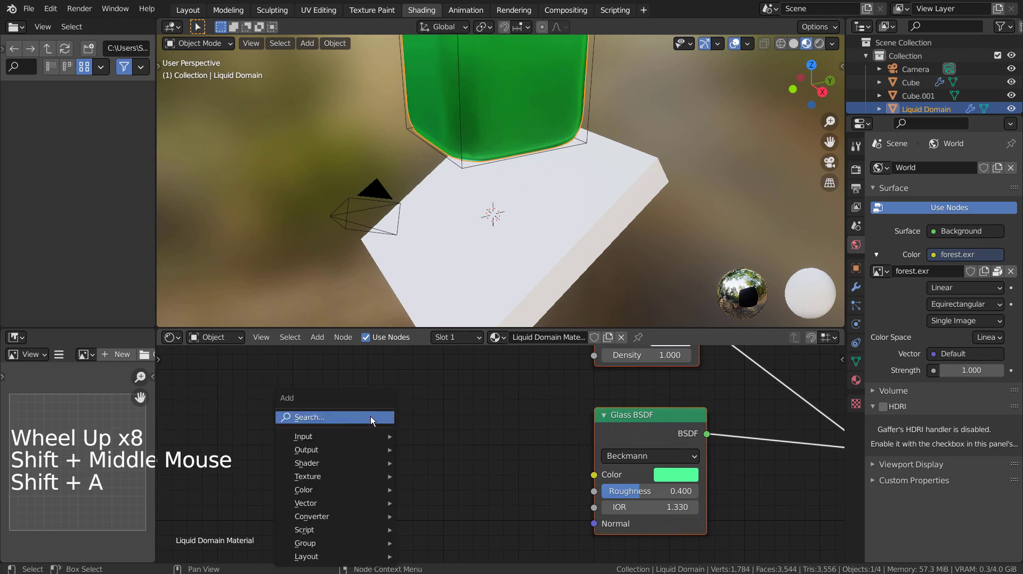
{"action": "type", "text": "e"}
{"action": "left_click", "coordinate": [392, 436]}
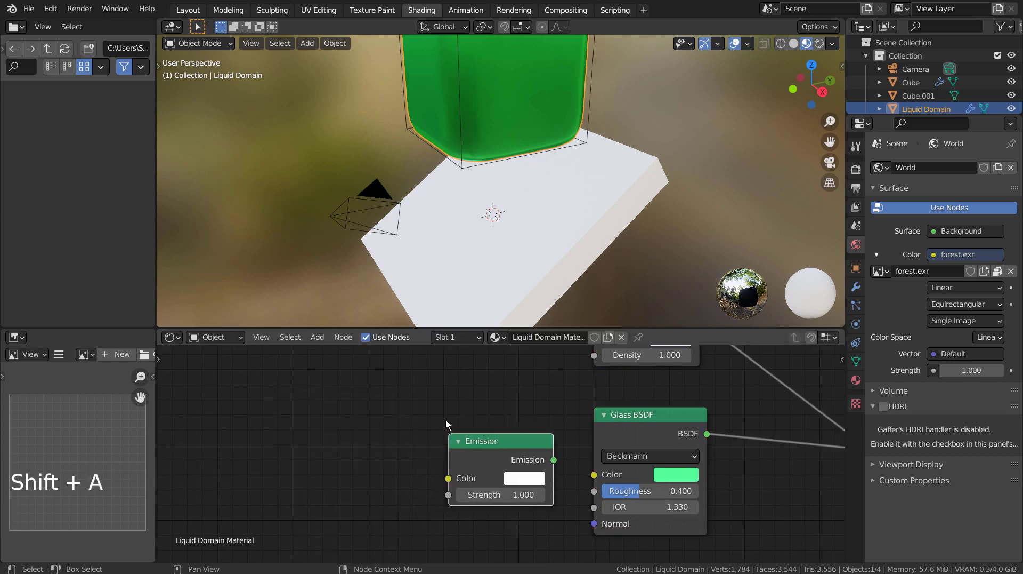
- Insert a Mix Shader on the Glass-to-Output link, with Glass BSDF in its second input
{"action": "left_click_drag", "start_coordinate": [660, 426], "coordinate": [512, 540]}
{"action": "scroll", "coordinate": [626, 472], "scroll_direction": "down", "scroll_amount": 4}
{"action": "key", "text": "shift+a"}
{"action": "left_click", "coordinate": [612, 421]}
{"action": "type", "text": "mix"}
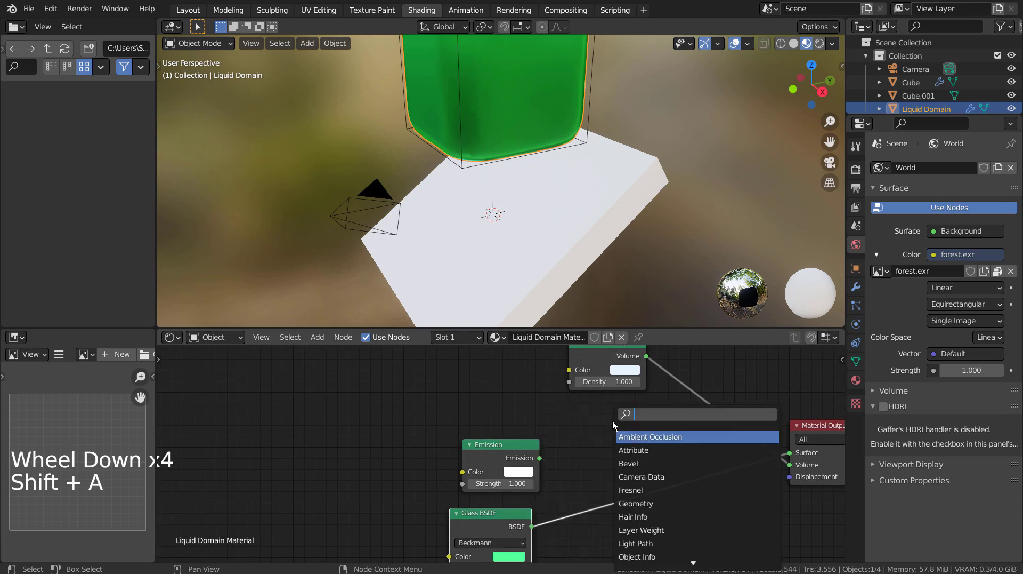
{"action": "key", "text": "Return"}
{"action": "left_click", "coordinate": [576, 495]}
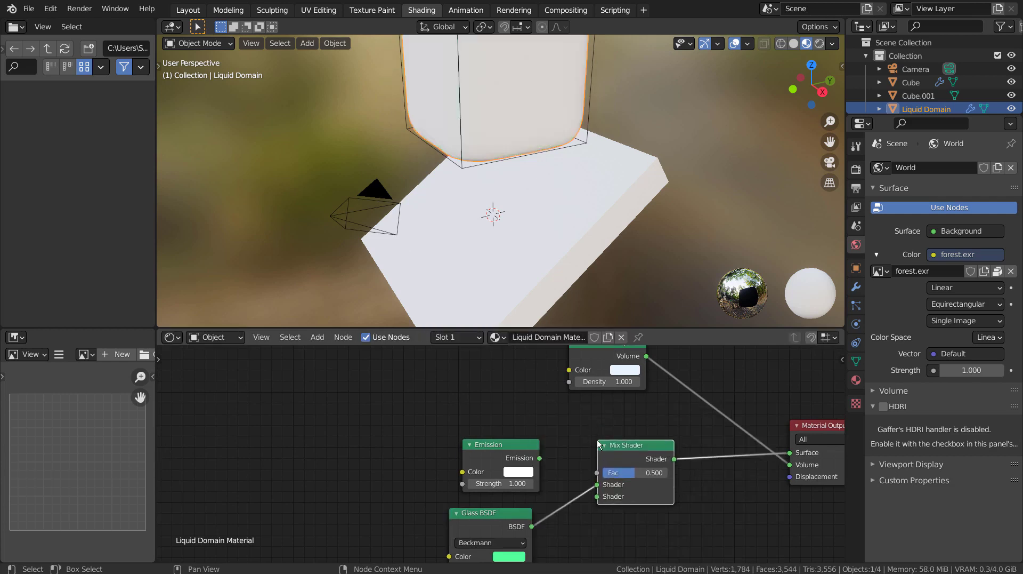
{"action": "mouse_move", "coordinate": [596, 486]}
{"action": "left_mouse_down"}
{"action": "mouse_move", "coordinate": [597, 495]}
{"action": "mouse_move", "coordinate": [598, 484]}
{"action": "left_mouse_up"}
- Make the Emission light green at Strength 5 and raise the Mix Fac to 0.887
{"action": "left_click", "coordinate": [522, 472]}
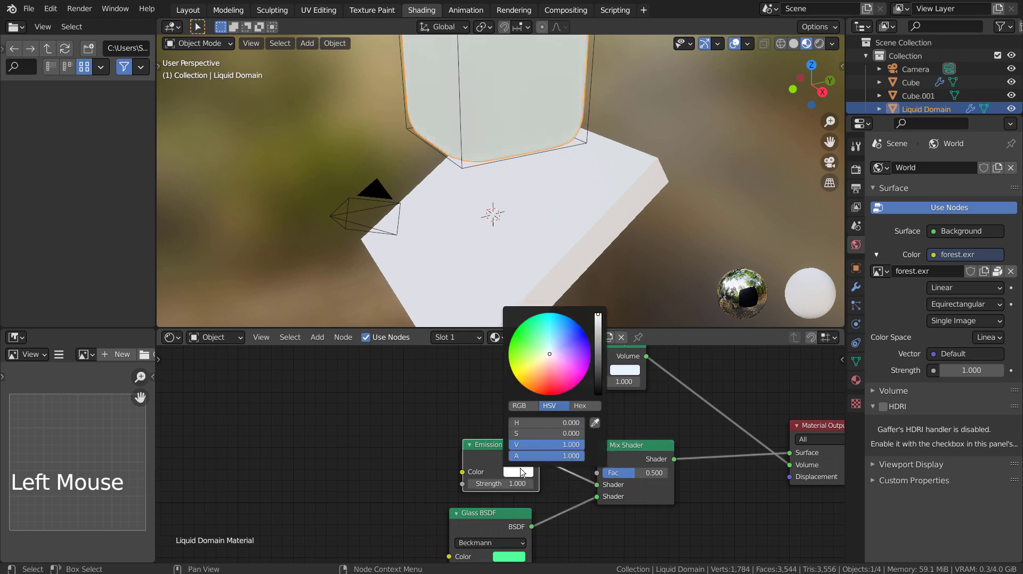
{"action": "mouse_move", "coordinate": [526, 362]}
{"action": "left_mouse_down"}
{"action": "mouse_move", "coordinate": [530, 383]}
{"action": "mouse_move", "coordinate": [531, 345]}
{"action": "left_mouse_up"}
{"action": "left_click", "coordinate": [500, 481]}
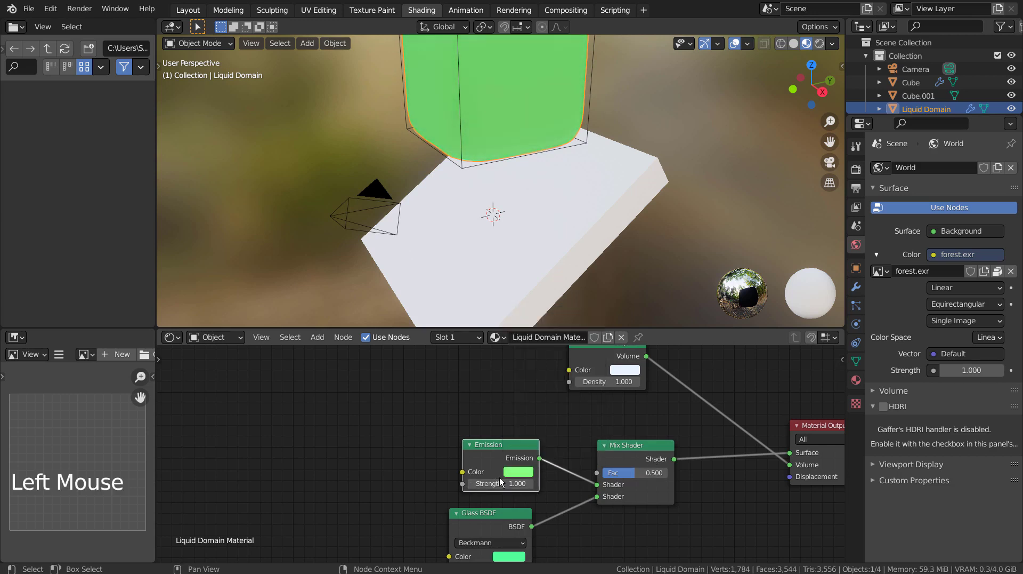
{"action": "type", "text": "3"}
{"action": "key", "text": "Return"}
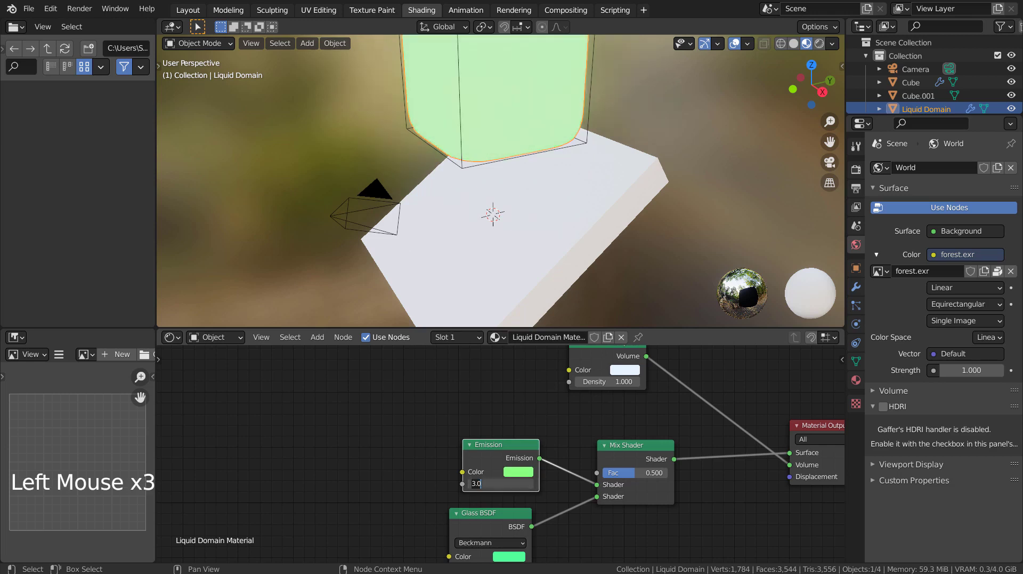
{"action": "type", "text": "2"}
{"action": "key", "text": "Return"}
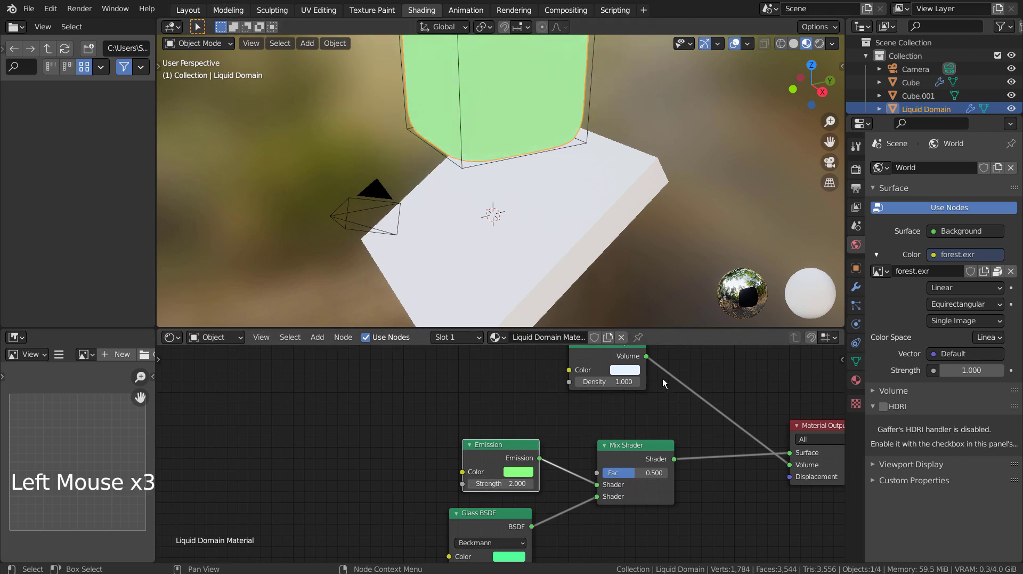
{"action": "left_click_drag", "start_coordinate": [635, 468], "coordinate": [662, 472]}
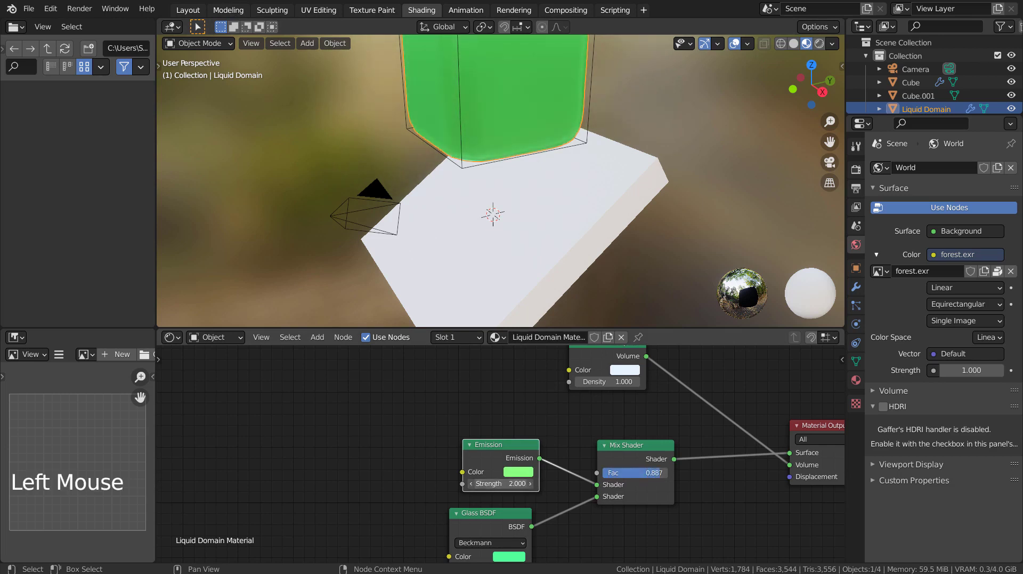
{"action": "key", "text": "BackSpace"}
{"action": "key", "text": "BackSpace"}
{"action": "key", "text": "BackSpace"}
{"action": "type", "text": "5"}
{"action": "key", "text": "Return"}
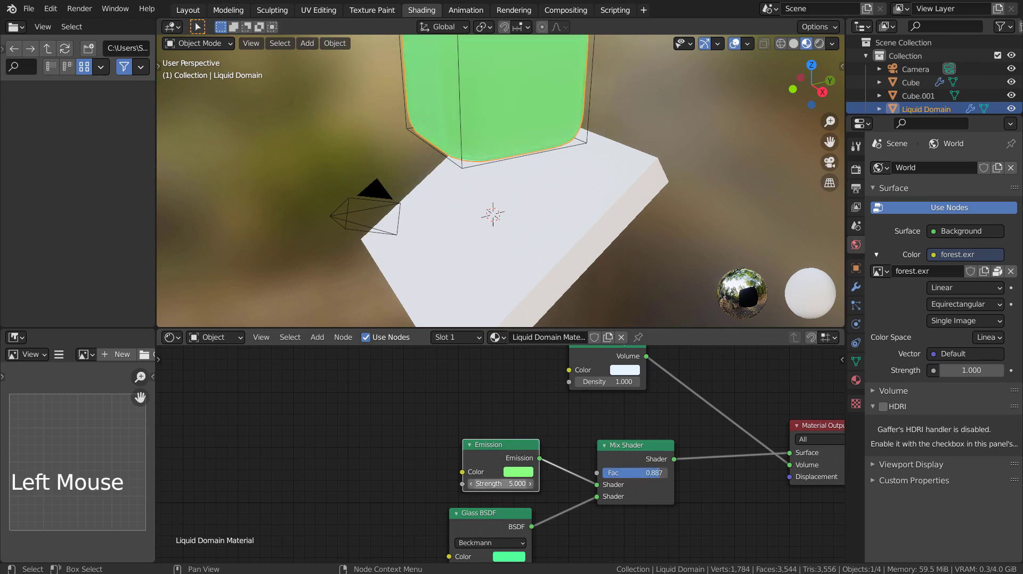
{"action": "left_click", "coordinate": [188, 10]}
{"action": "left_click", "coordinate": [674, 294]}
{"action": "middle_click_drag", "start_coordinate": [673, 294], "coordinate": [541, 454]}
{"action": "left_click", "coordinate": [441, 532]}
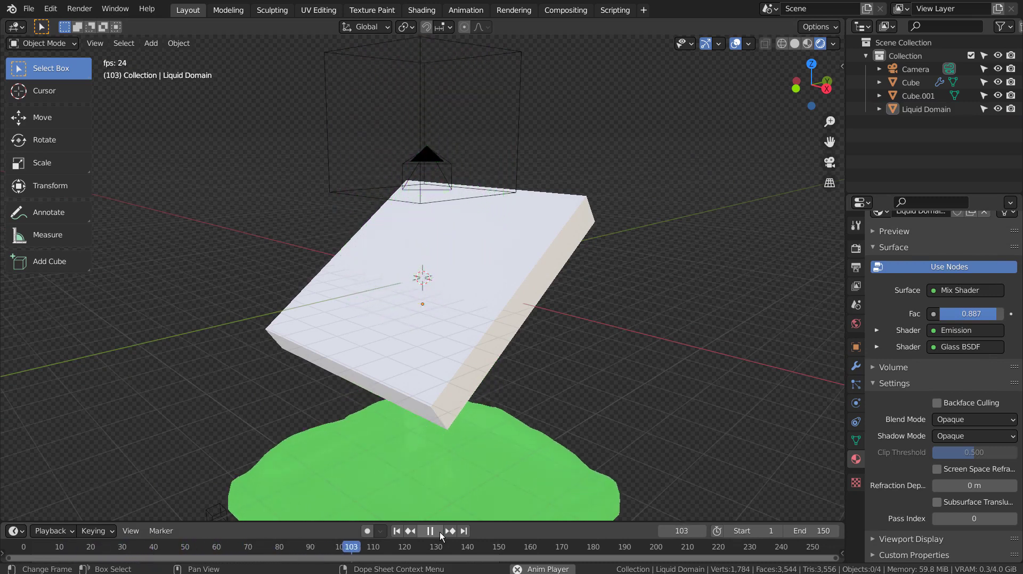
{"action": "left_click", "coordinate": [430, 530]}
{"action": "left_click", "coordinate": [397, 531]}
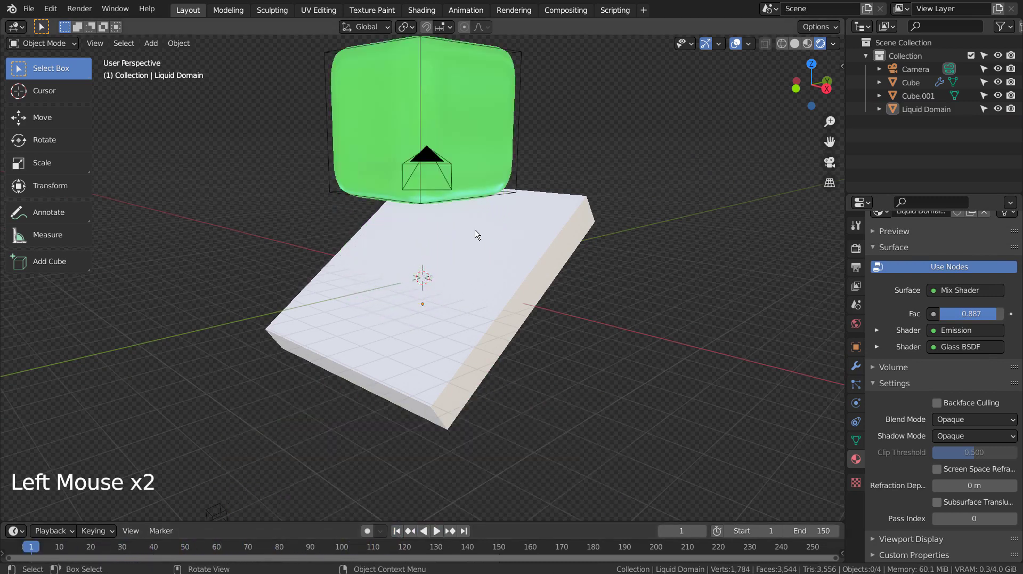
- In the maximised node editor, change the Mix Shader Fac to 0.888
{"action": "left_click", "coordinate": [421, 9]}
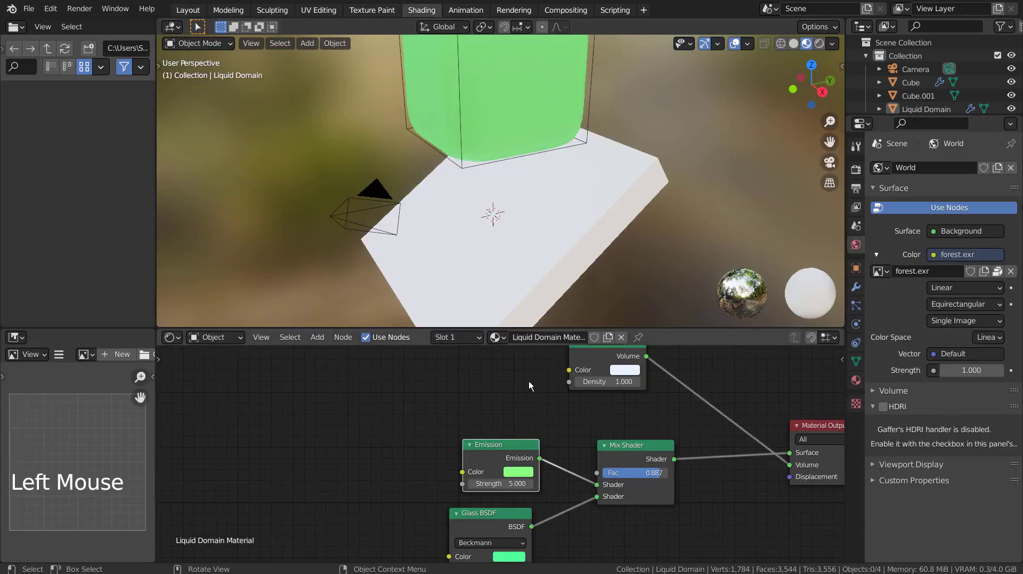
{"action": "left_click", "coordinate": [525, 414]}
{"action": "key", "text": "ctrl+space"}
{"action": "scroll", "coordinate": [525, 413], "scroll_direction": "down", "scroll_amount": 5}
{"action": "scroll", "coordinate": [635, 430], "scroll_direction": "down", "scroll_amount": 1}
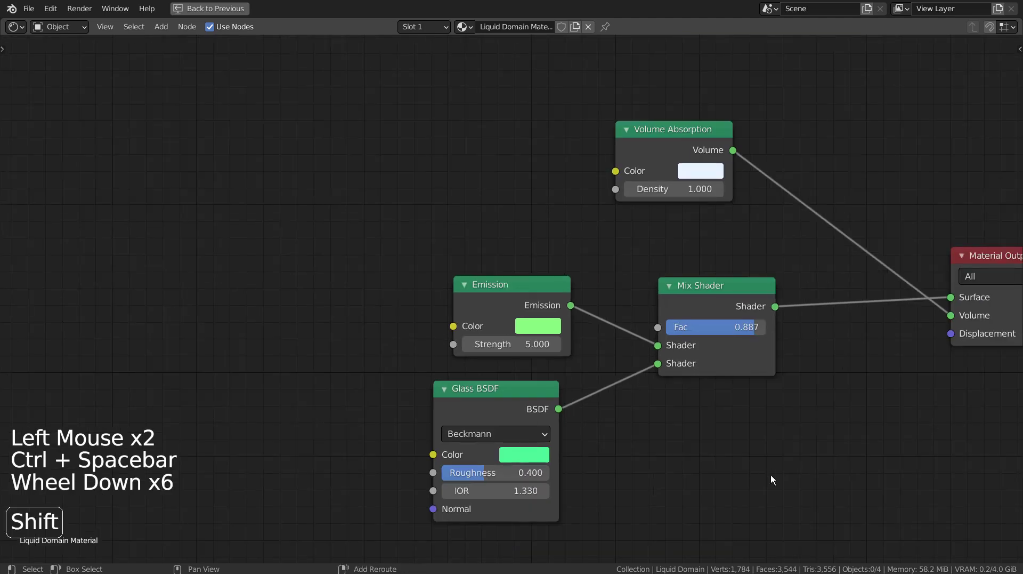
{"action": "middle_click_drag", "start_coordinate": [771, 474], "coordinate": [553, 437], "text": "shift"}
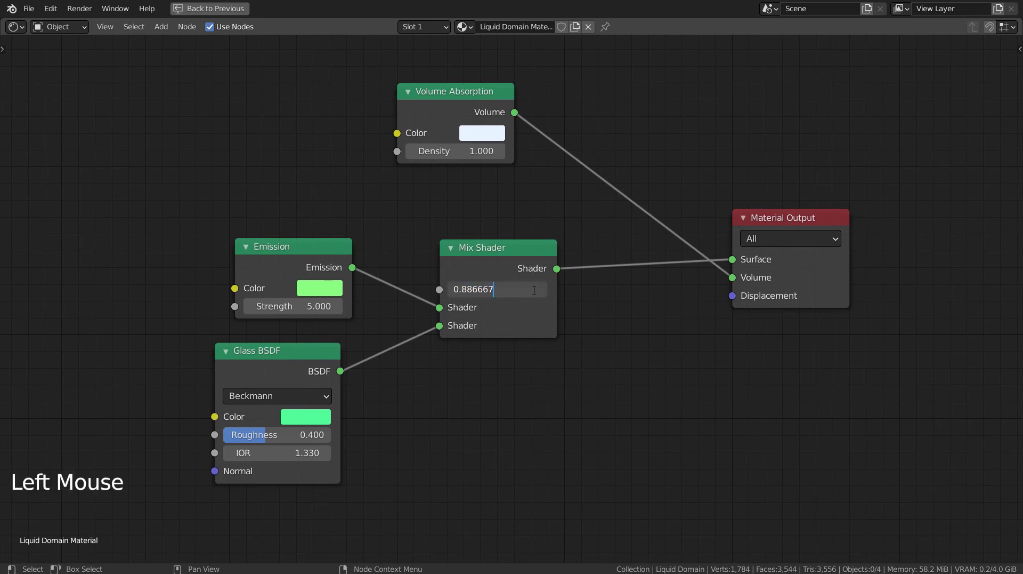
{"action": "key", "text": "BackSpace"}
{"action": "key", "text": "BackSpace"}
{"action": "key", "text": "BackSpace"}
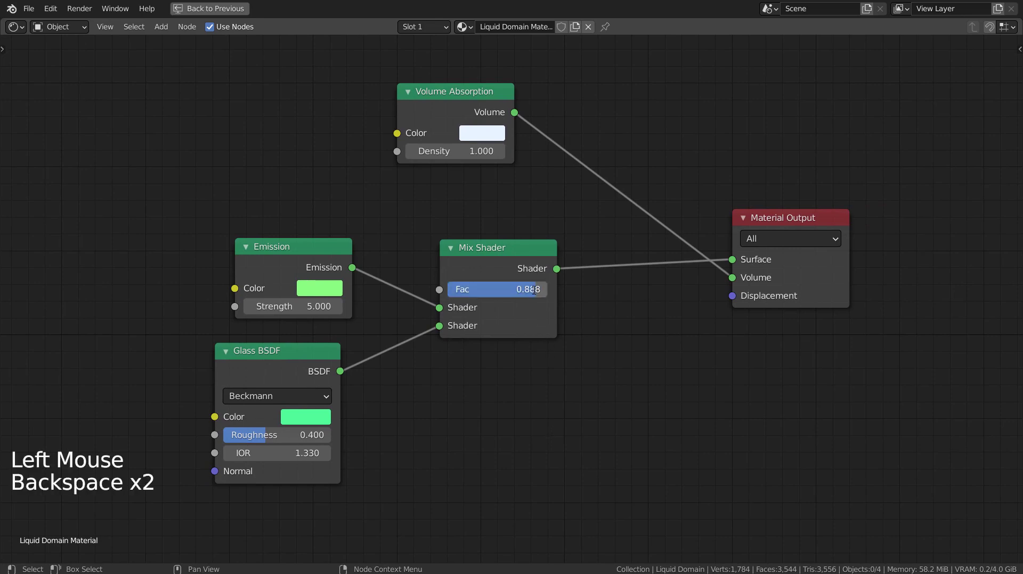
{"action": "left_click", "coordinate": [559, 359]}
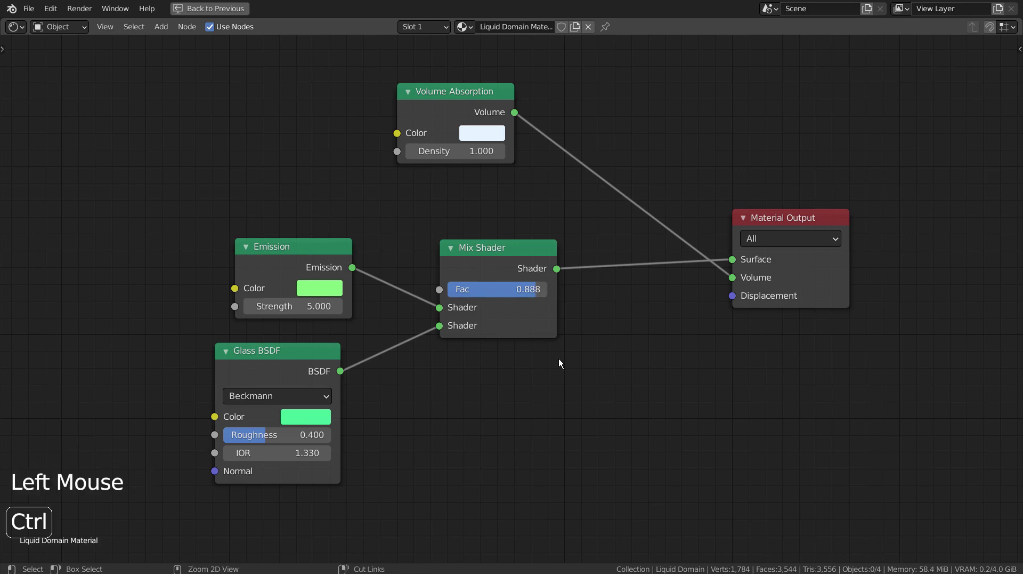
{"action": "key", "text": "ctrl+space"}
- Subdivide Cube.001 in Edit Mode with 25 cuts and return to Object Mode
{"action": "left_click", "coordinate": [576, 217]}
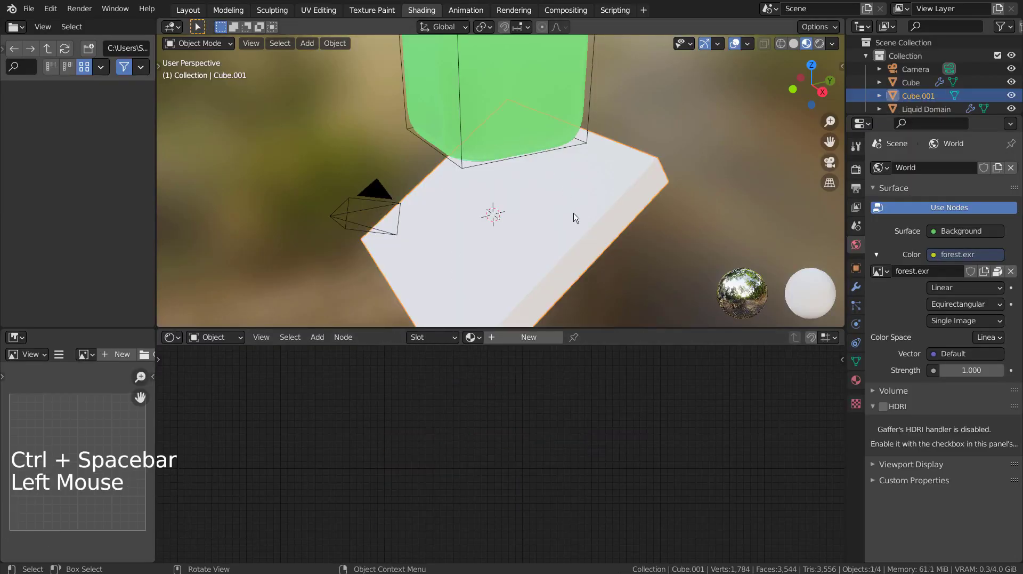
{"action": "key", "text": "Tab"}
{"action": "right_click_drag", "start_coordinate": [576, 217], "coordinate": [563, 225]}
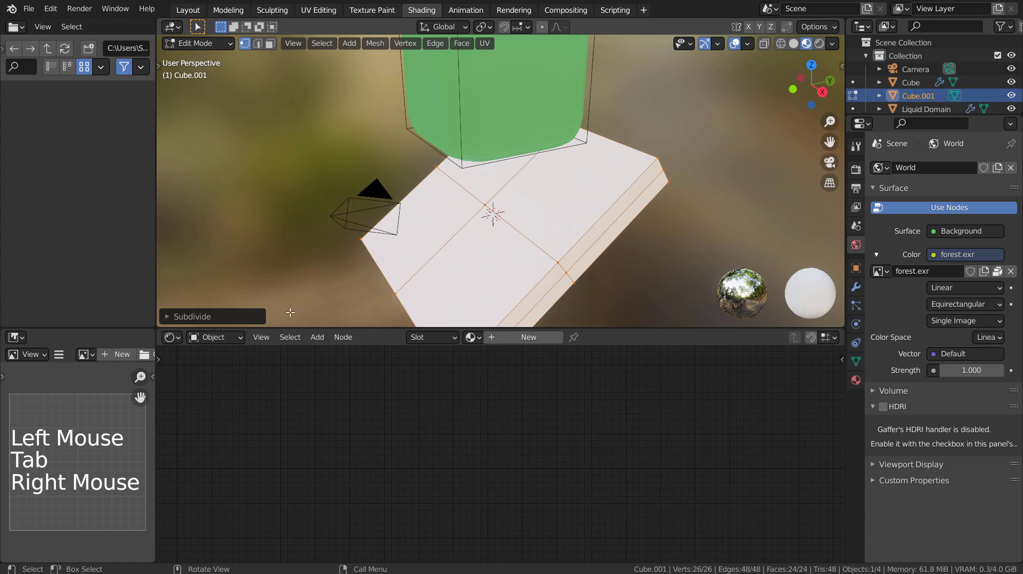
{"action": "left_click", "coordinate": [225, 316]}
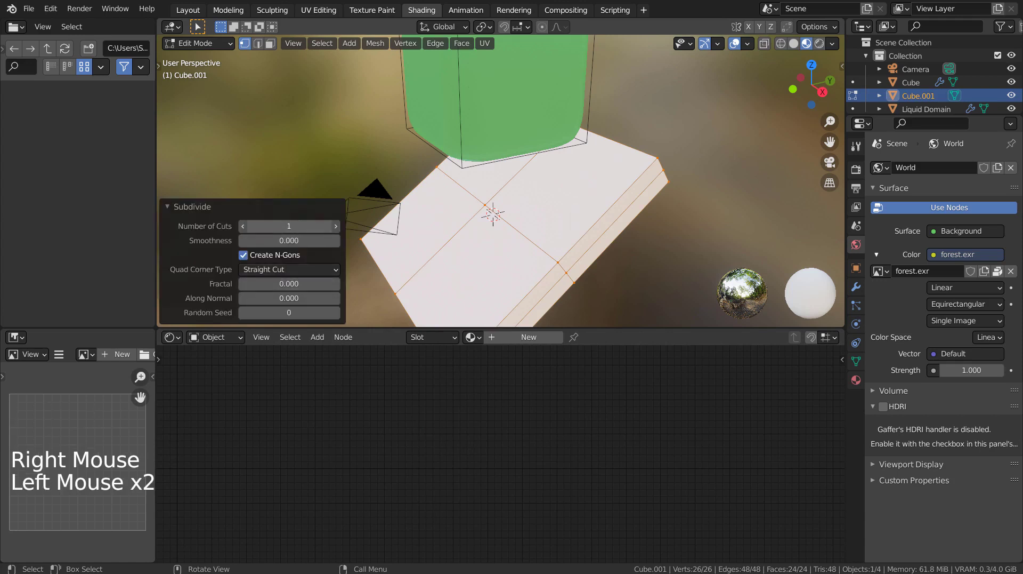
{"action": "double_click", "coordinate": [289, 226]}
{"action": "type", "text": "25"}
{"action": "key", "text": "Return"}
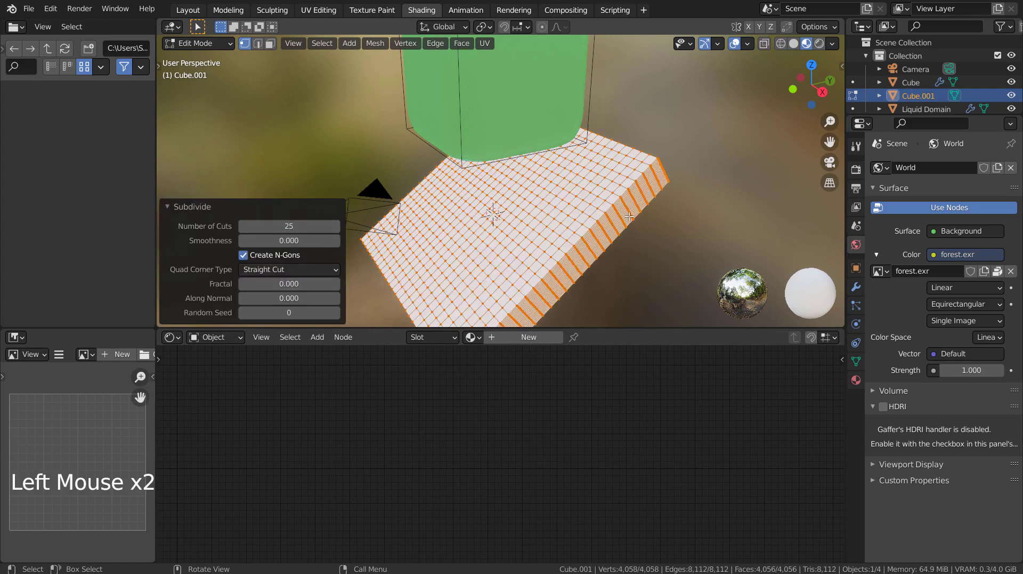
{"action": "key", "text": "Tab"}
{"action": "middle_click_drag", "start_coordinate": [493, 238], "coordinate": [428, 266]}
{"action": "left_click", "coordinate": [476, 252]}
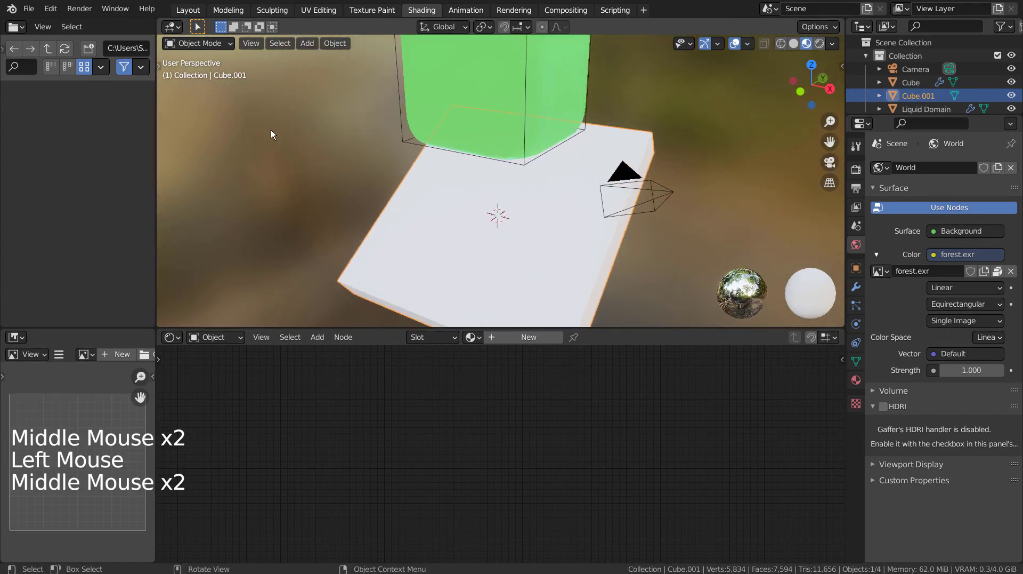
- Create a new material for the slab and add texture coordinate, mapping and image texture nodes
{"action": "left_click", "coordinate": [516, 337]}
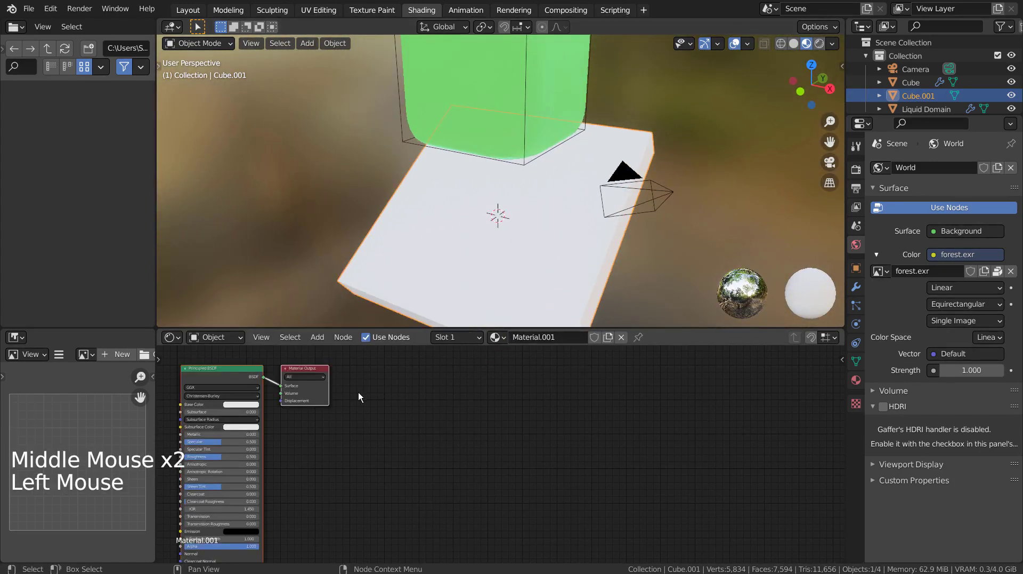
{"action": "middle_click_drag", "start_coordinate": [353, 394], "coordinate": [658, 409], "text": "shift"}
{"action": "middle_click_drag", "start_coordinate": [515, 388], "coordinate": [541, 394], "text": "shift"}
{"action": "left_click", "coordinate": [529, 389]}
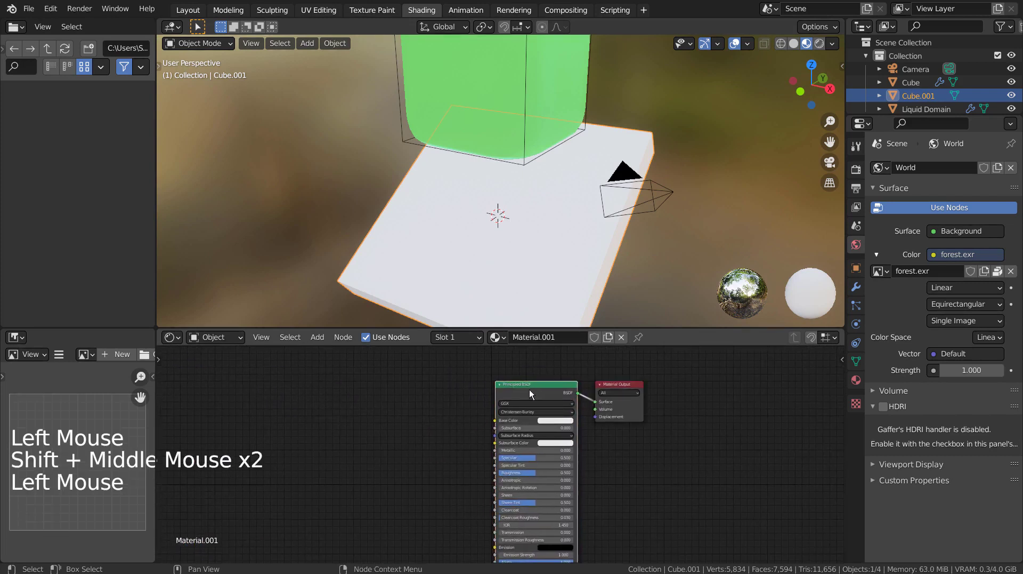
{"action": "key", "text": "ctrl+t"}
- Load white-2172682_640_color.jpg into the Image Texture node and view the stone slab
{"action": "left_click", "coordinate": [468, 475]}
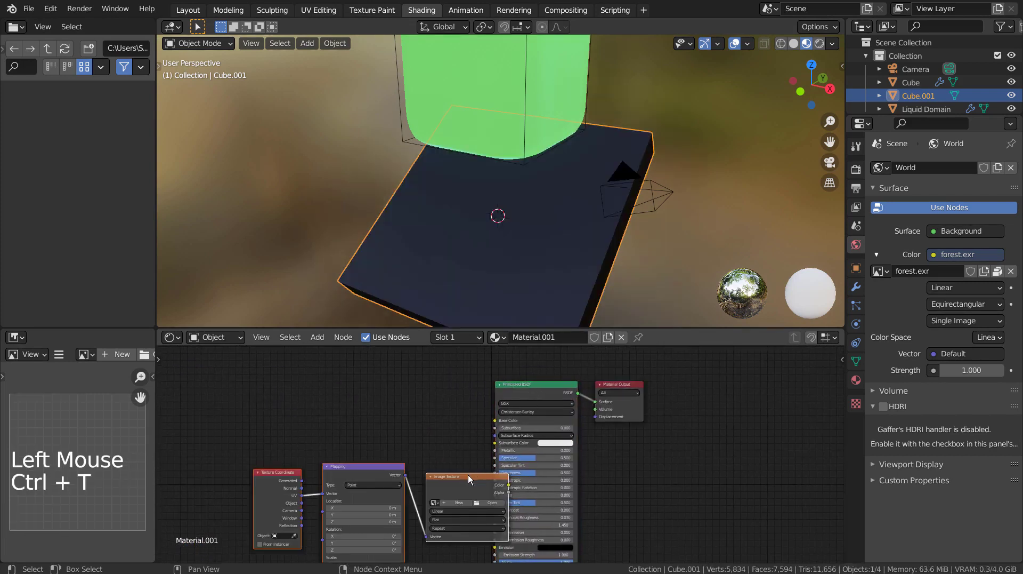
{"action": "left_click_drag", "start_coordinate": [468, 475], "coordinate": [420, 398]}
{"action": "left_click", "coordinate": [443, 425]}
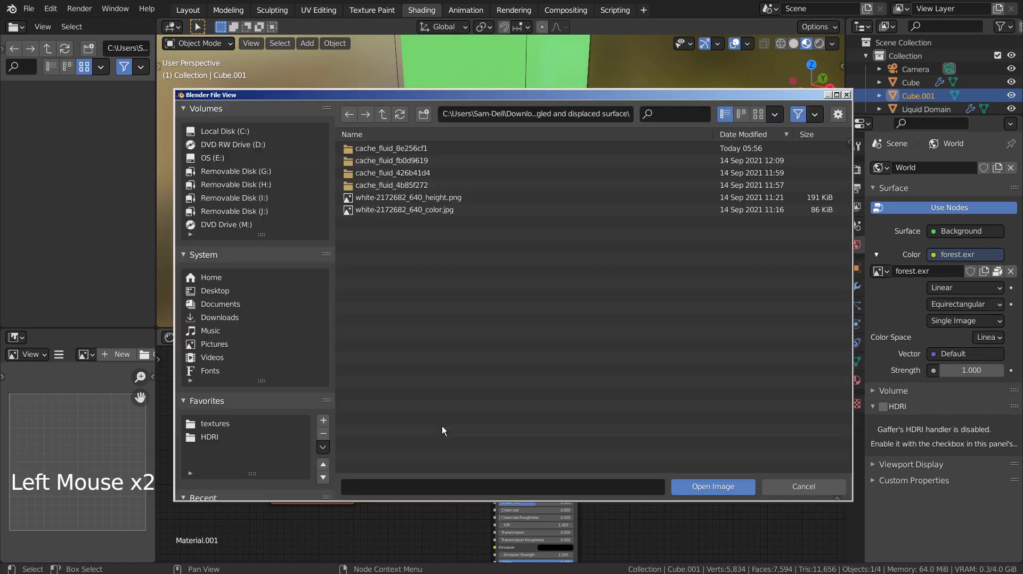
{"action": "left_click", "coordinate": [443, 212]}
{"action": "left_click", "coordinate": [715, 481]}
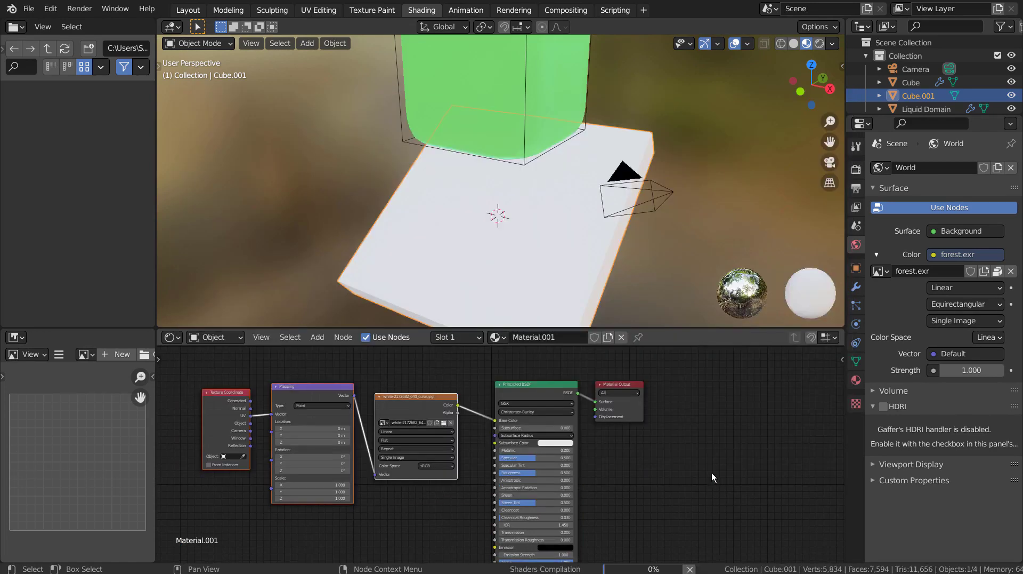
{"action": "scroll", "coordinate": [551, 260], "scroll_direction": "up", "scroll_amount": 5}
{"action": "middle_click_drag", "start_coordinate": [551, 260], "coordinate": [469, 229]}
{"action": "scroll", "coordinate": [608, 252], "scroll_direction": "down", "scroll_amount": 5}
{"action": "scroll", "coordinate": [598, 257], "scroll_direction": "up", "scroll_amount": 2}
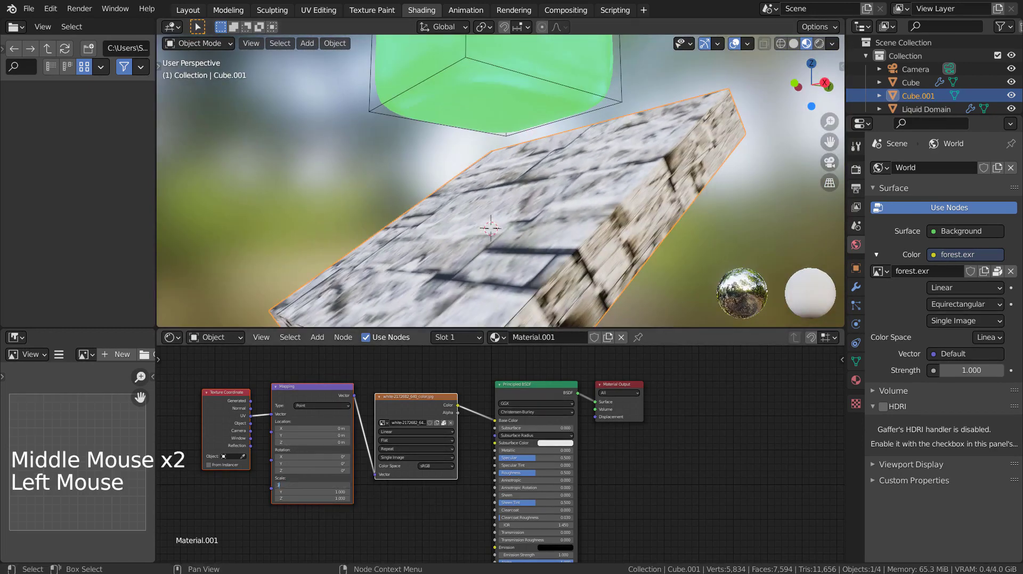
- Raise the Mapping node's X and Y scale so the stone bricks tile, then check the slab
{"action": "left_click_drag", "start_coordinate": [305, 486], "coordinate": [280, 491]}
{"action": "type", "text": "3"}
{"action": "key", "text": "Tab"}
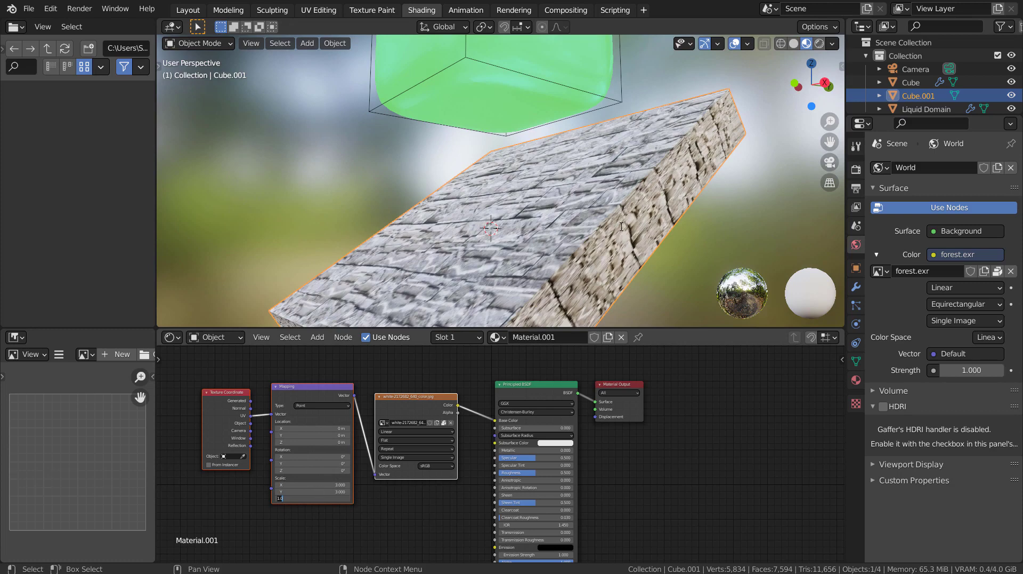
{"action": "middle_click_drag", "start_coordinate": [464, 245], "coordinate": [427, 254]}
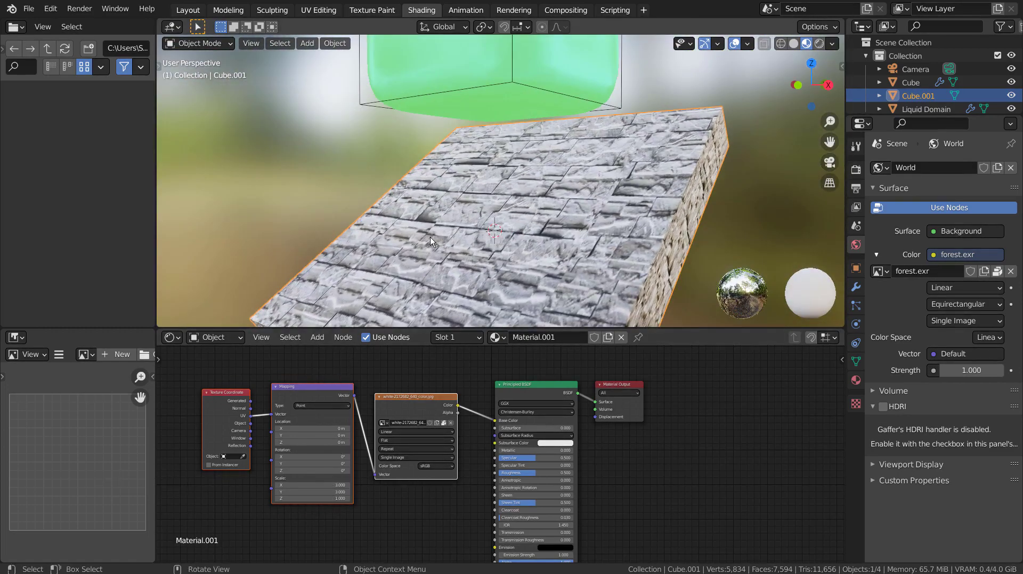
{"action": "middle_click_drag", "start_coordinate": [431, 236], "coordinate": [494, 224]}
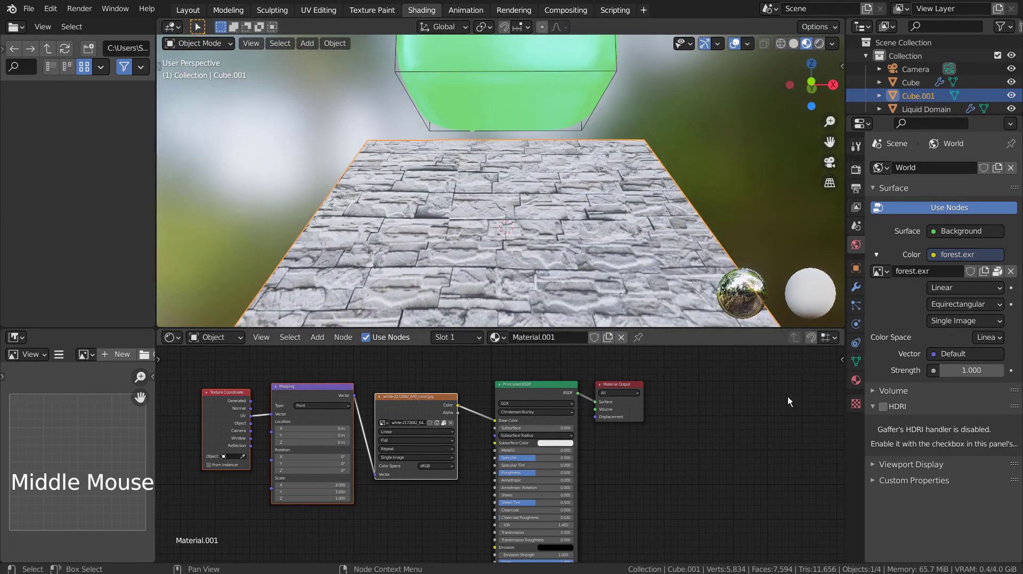
- Add a Displace modifier with a new texture using white-2172682_640_height.png
{"action": "left_click", "coordinate": [856, 287]}
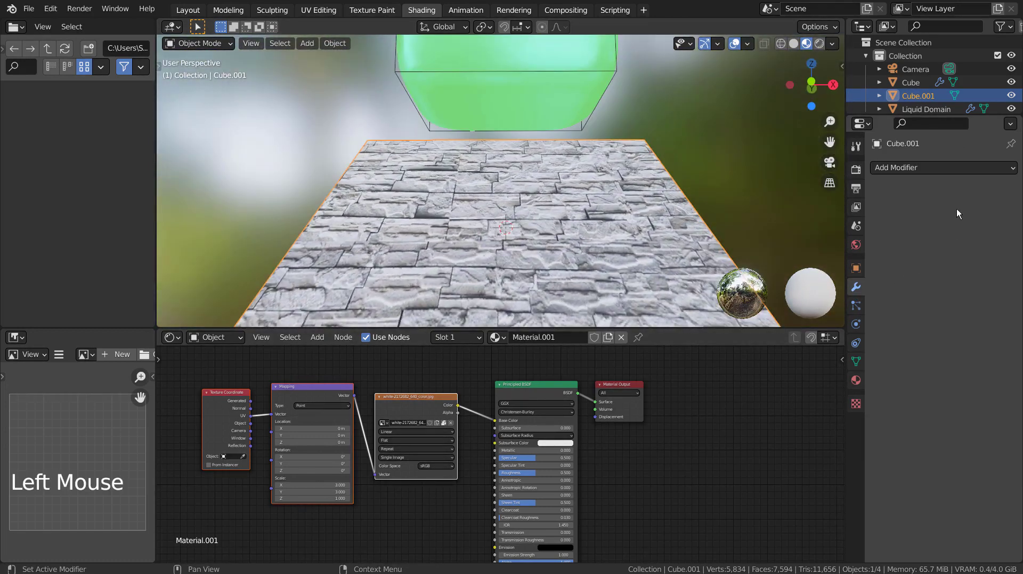
{"action": "left_click", "coordinate": [964, 171]}
{"action": "left_click", "coordinate": [881, 244]}
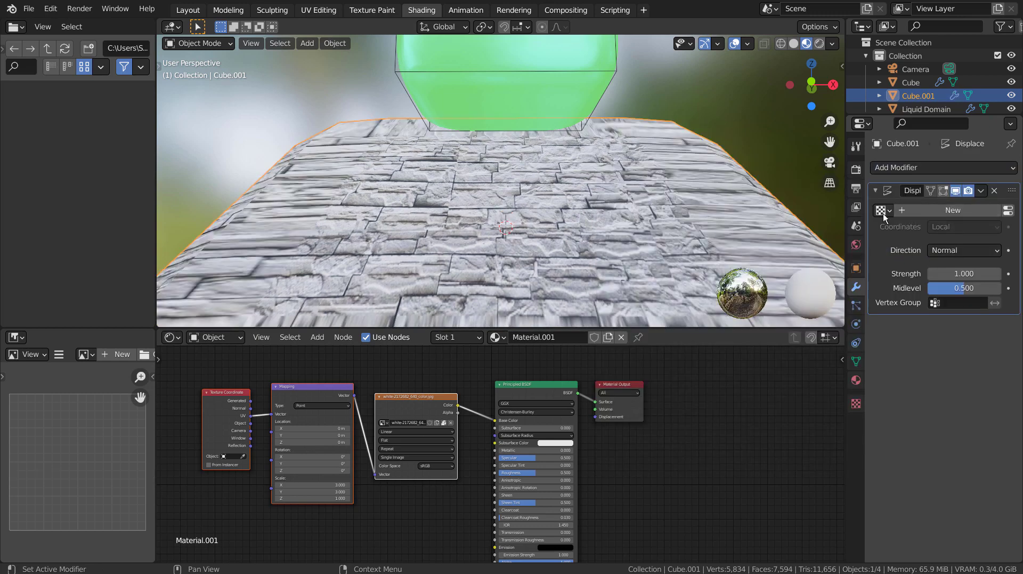
{"action": "left_click", "coordinate": [916, 213]}
{"action": "left_click", "coordinate": [1009, 211]}
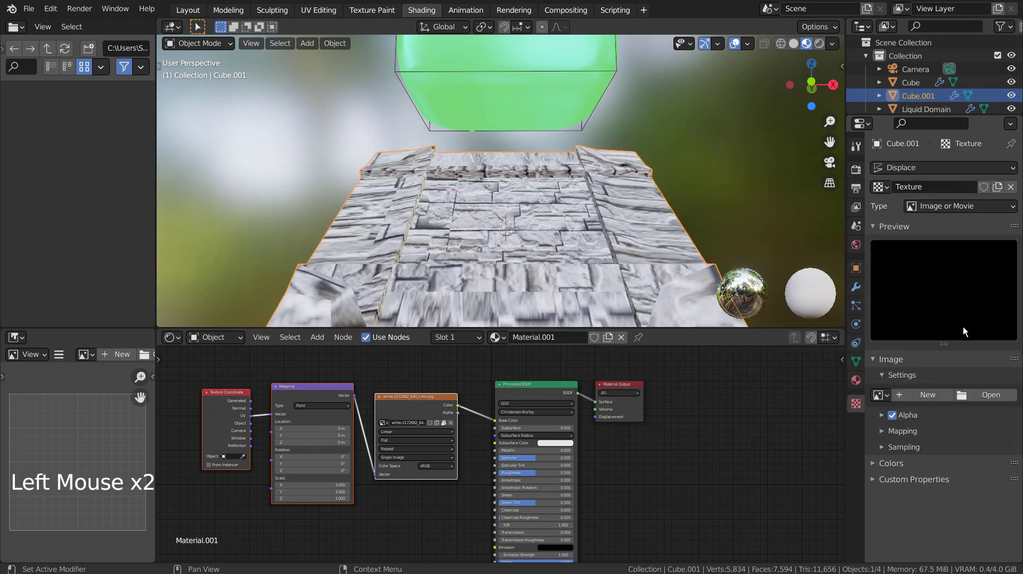
{"action": "left_click", "coordinate": [979, 395]}
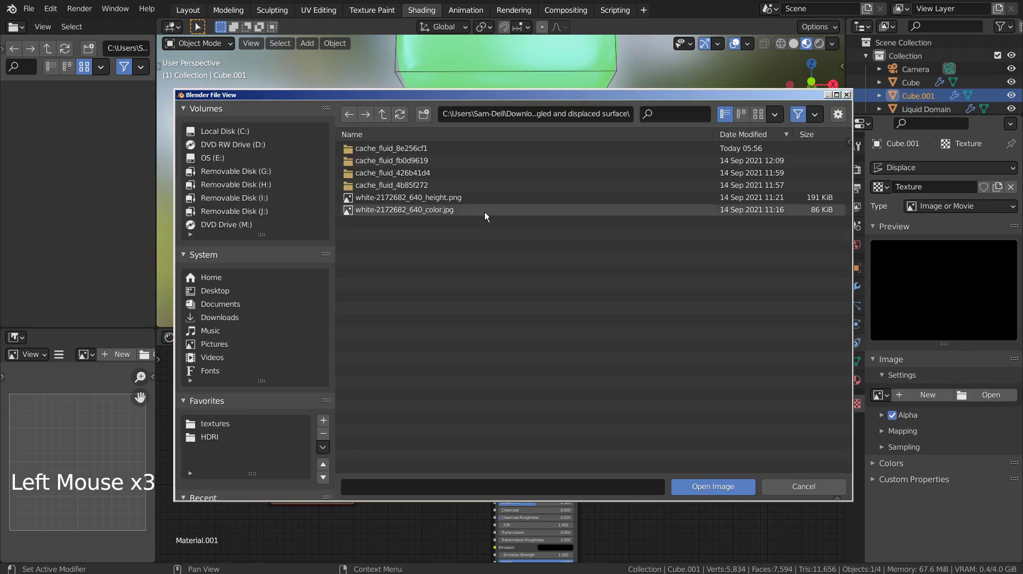
{"action": "left_click", "coordinate": [440, 198]}
{"action": "left_click", "coordinate": [699, 482]}
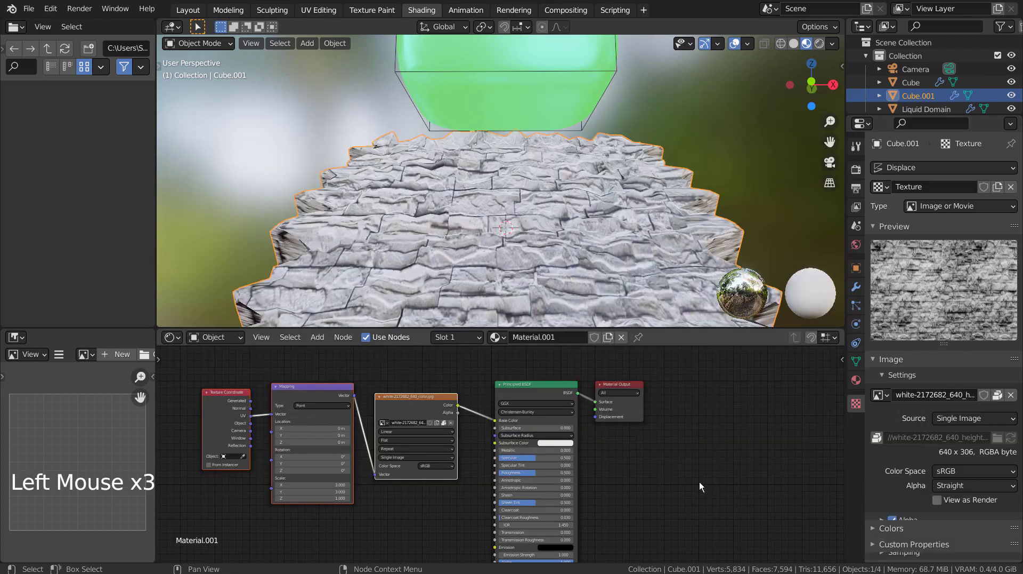
- Set the Displace modifier's strength to 1.070 and inspect the rocky slab
{"action": "middle_click_drag", "start_coordinate": [677, 216], "coordinate": [584, 225]}
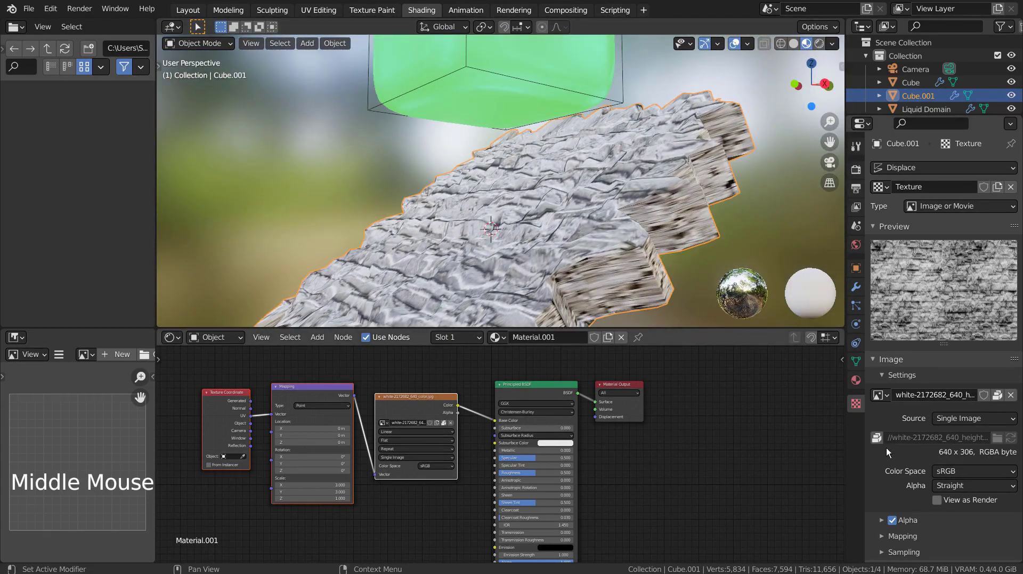
{"action": "left_click", "coordinate": [856, 286]}
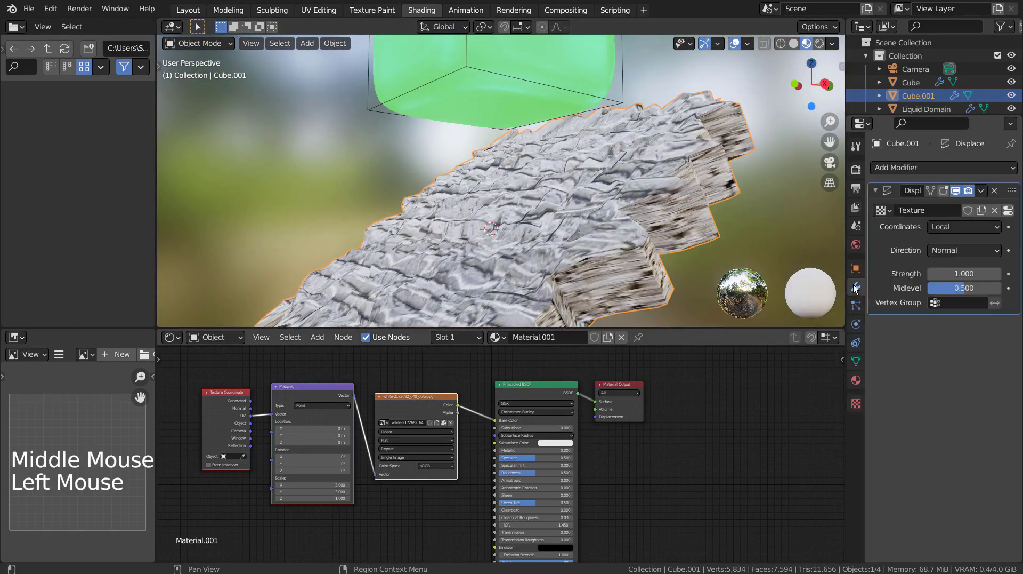
{"action": "left_click", "coordinate": [956, 289], "text": "shift"}
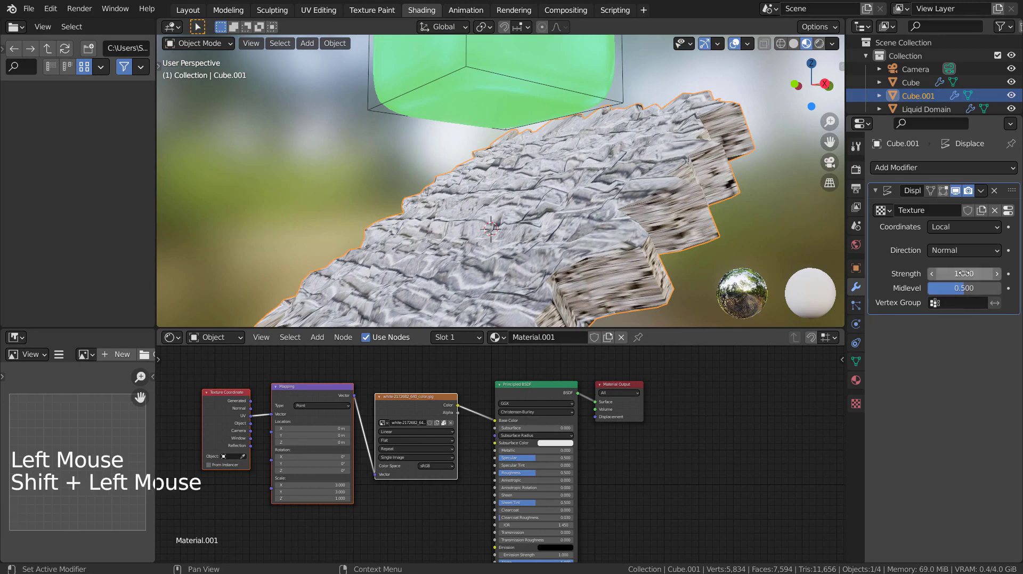
{"action": "mouse_move", "coordinate": [962, 273]}
{"action": "left_mouse_down", "text": "shift"}
{"action": "mouse_move", "coordinate": [1013, 273]}
{"action": "mouse_move", "coordinate": [964, 273]}
{"action": "left_mouse_up", "text": "shift"}
{"action": "middle_click_drag", "start_coordinate": [586, 160], "coordinate": [497, 176]}
- Save blueprint.blend, switch to the Layout workspace, and reselect the rock slab
{"action": "key", "text": "ctrl+s"}
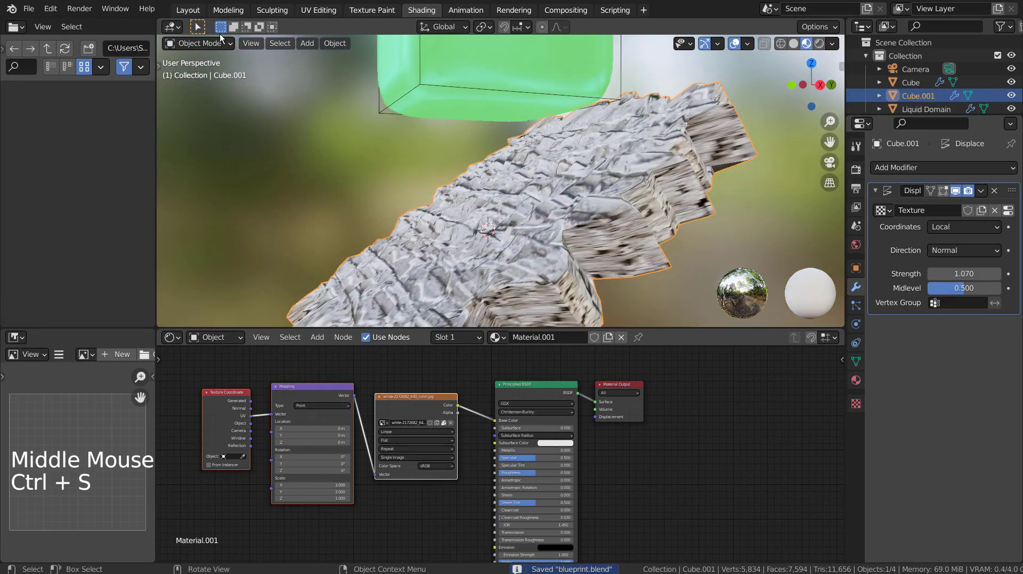
{"action": "left_click", "coordinate": [188, 10]}
{"action": "mouse_move", "coordinate": [590, 356]}
{"action": "middle_mouse_down"}
{"action": "mouse_move", "coordinate": [697, 338]}
{"action": "mouse_move", "coordinate": [622, 364]}
{"action": "mouse_move", "coordinate": [529, 337]}
{"action": "middle_mouse_up"}
{"action": "middle_click", "coordinate": [697, 333]}
{"action": "left_click", "coordinate": [698, 334]}
{"action": "left_click", "coordinate": [503, 303]}
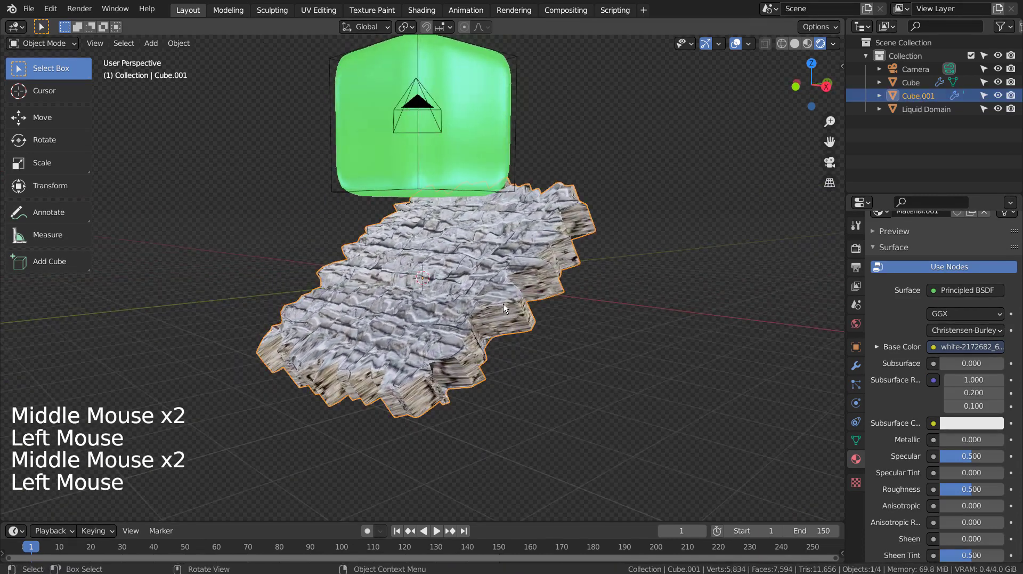
- Give the slab Fluid physics as an Effector with Surface Thickness 1.0 and Sampling Substeps 1
{"action": "left_click", "coordinate": [857, 403]}
{"action": "left_click", "coordinate": [950, 334]}
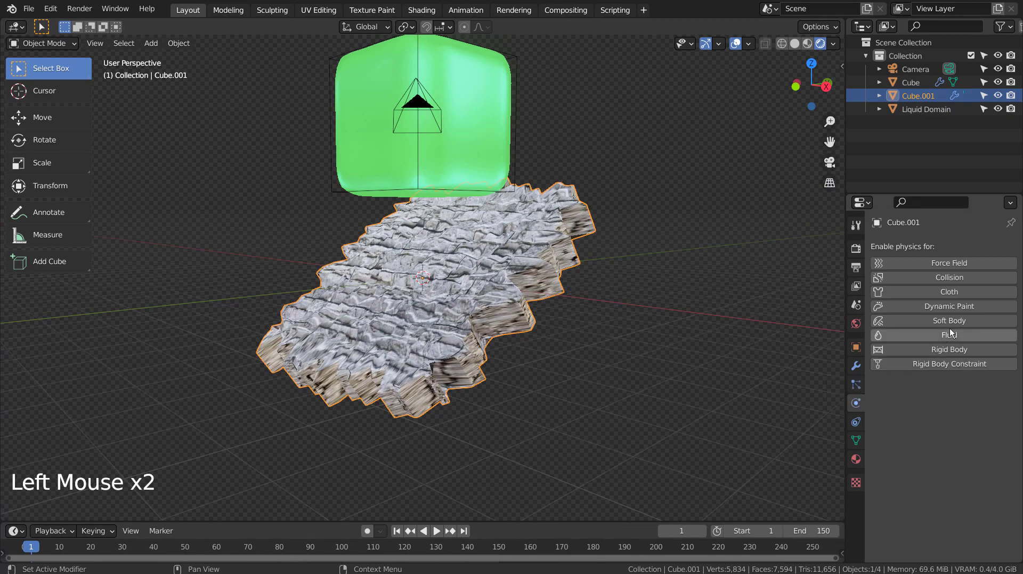
{"action": "left_click", "coordinate": [966, 404]}
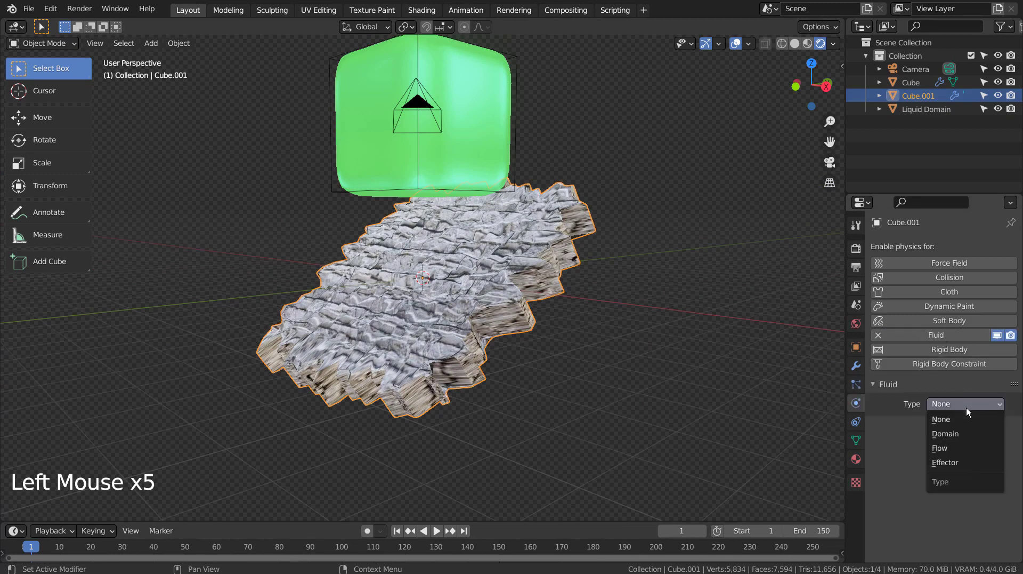
{"action": "left_click", "coordinate": [967, 463]}
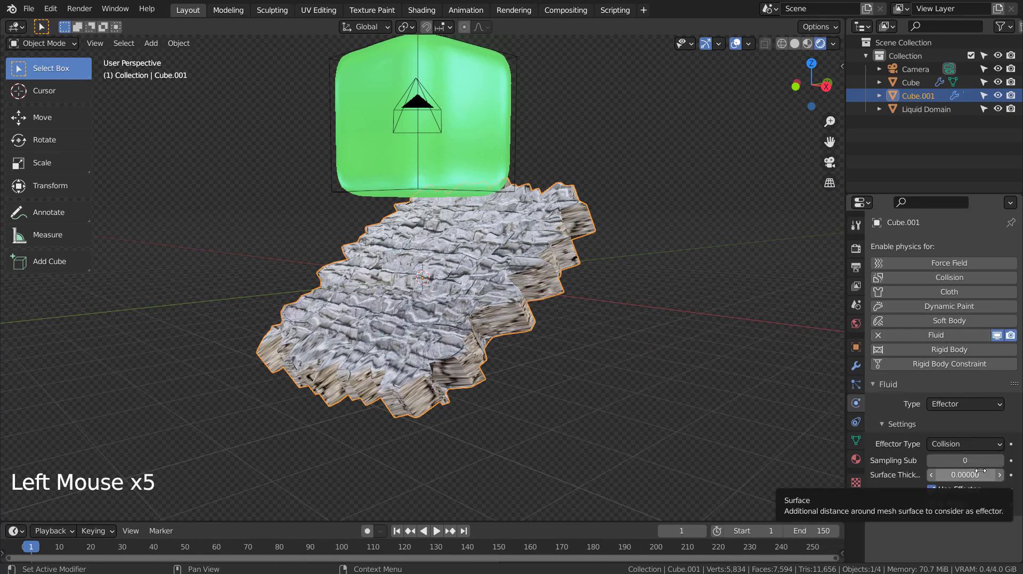
{"action": "left_click", "coordinate": [980, 461]}
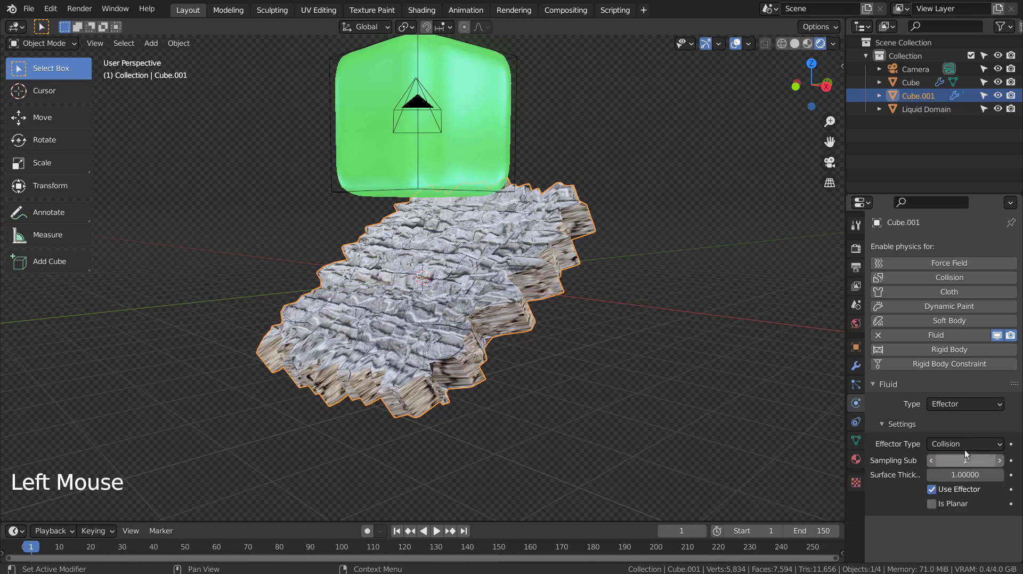
{"action": "left_click", "coordinate": [677, 356]}
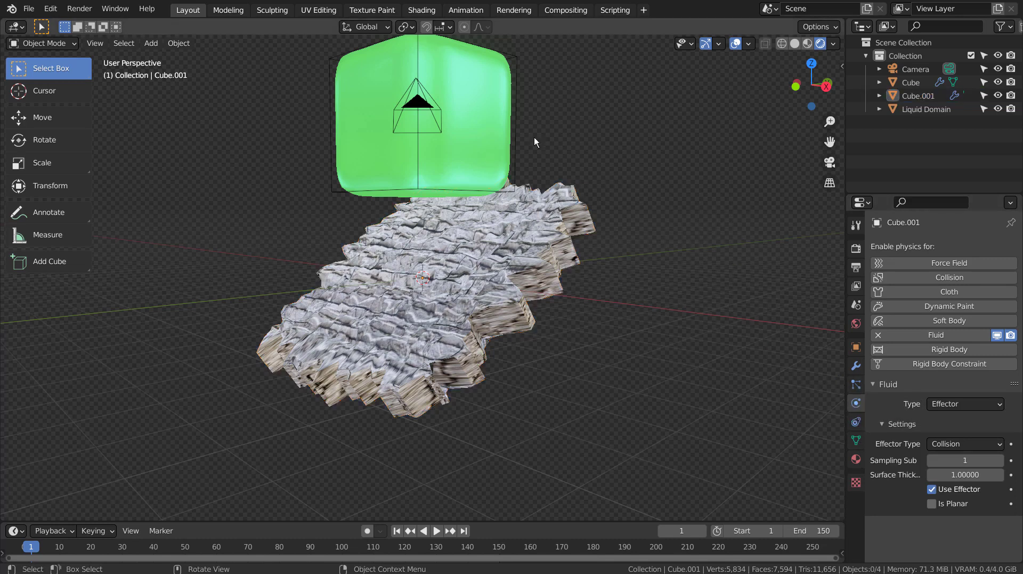
- Free the Liquid Domain's cache, bake all frames 1–150, and play the animation
{"action": "left_click", "coordinate": [940, 109]}
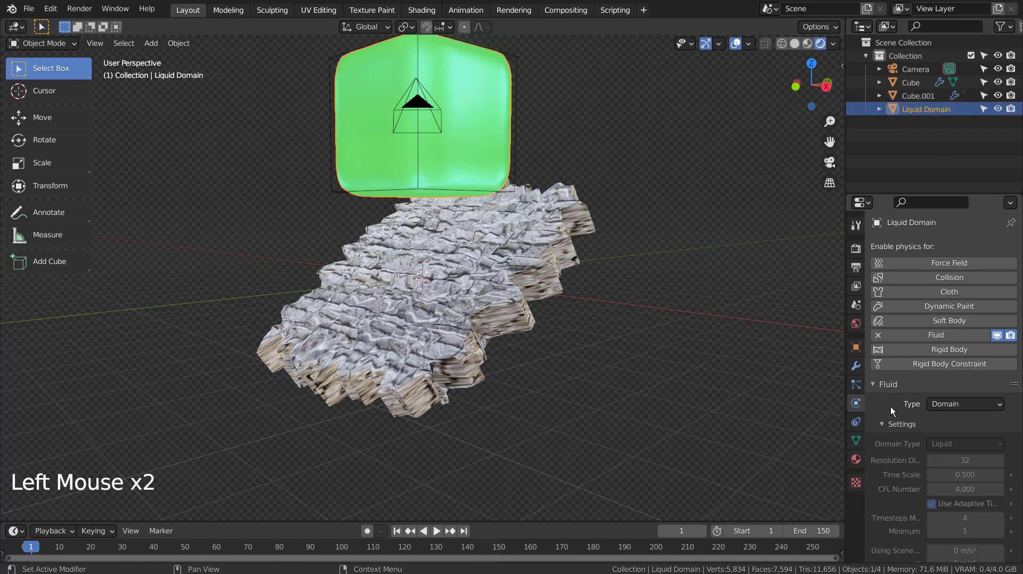
{"action": "scroll", "coordinate": [912, 440], "scroll_direction": "down", "scroll_amount": 5}
{"action": "scroll", "coordinate": [922, 440], "scroll_direction": "down", "scroll_amount": 20}
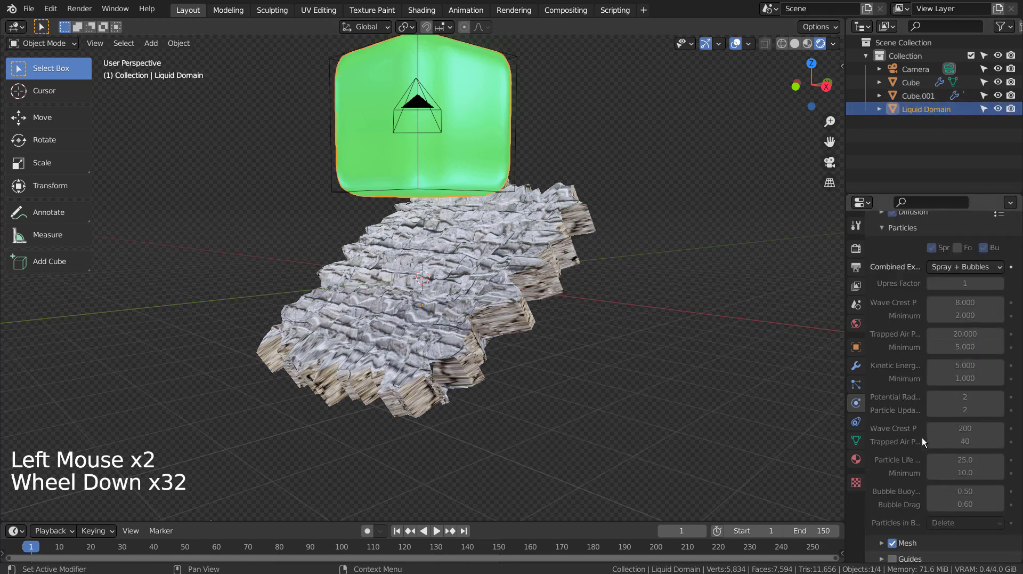
{"action": "scroll", "coordinate": [922, 437], "scroll_direction": "down", "scroll_amount": 11}
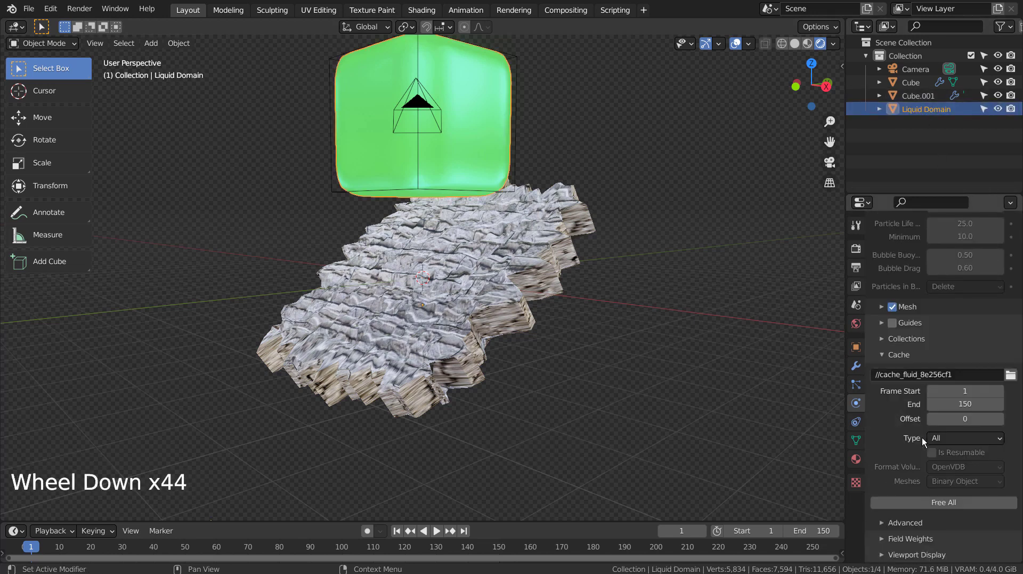
{"action": "left_click", "coordinate": [942, 502]}
{"action": "left_click", "coordinate": [945, 504]}
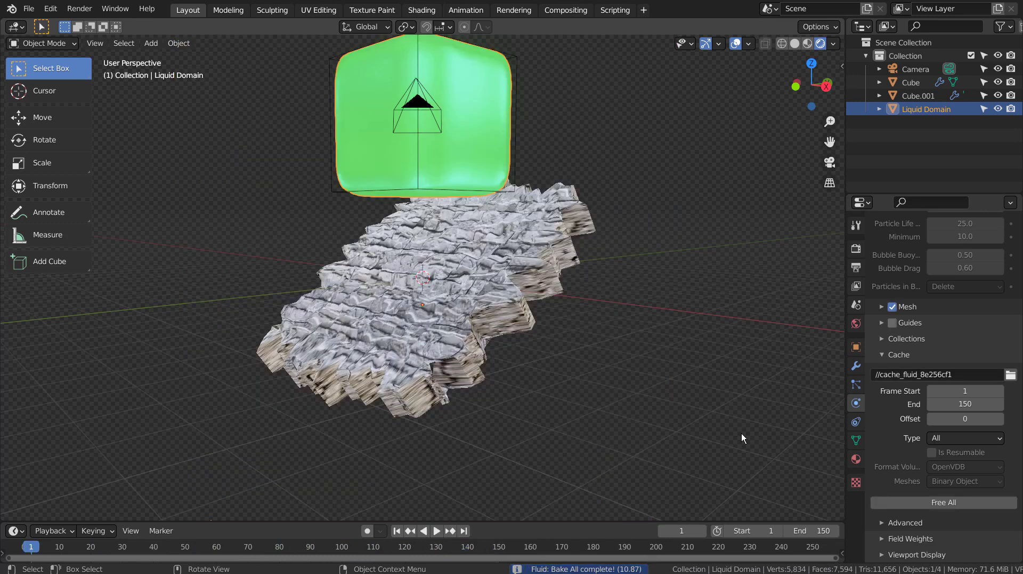
{"action": "left_click", "coordinate": [437, 530]}
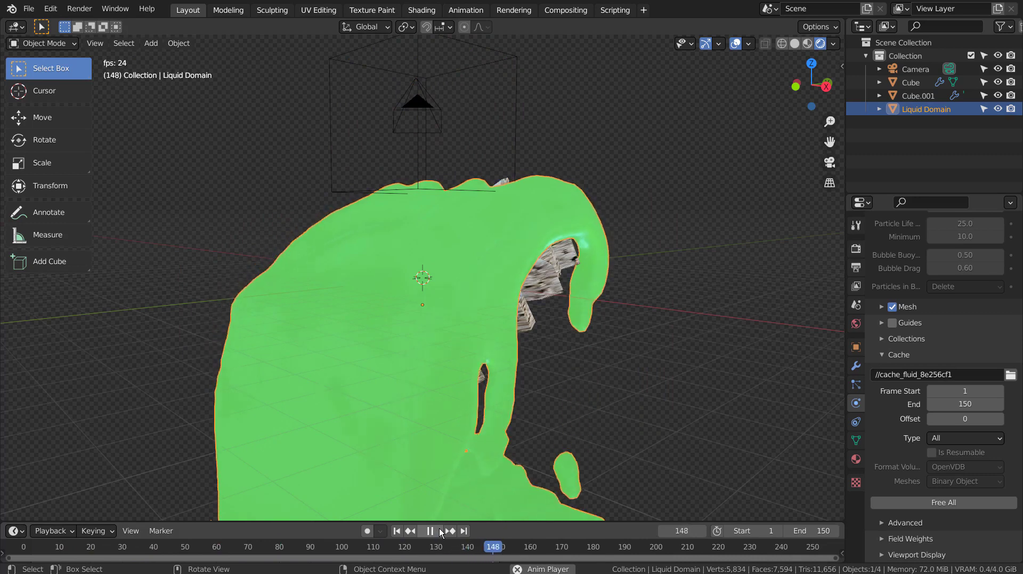
- Hide the camera from the viewport and recentre the view on the playing fluid
{"action": "middle_click_drag", "start_coordinate": [486, 405], "coordinate": [757, 264]}
{"action": "left_click", "coordinate": [999, 69]}
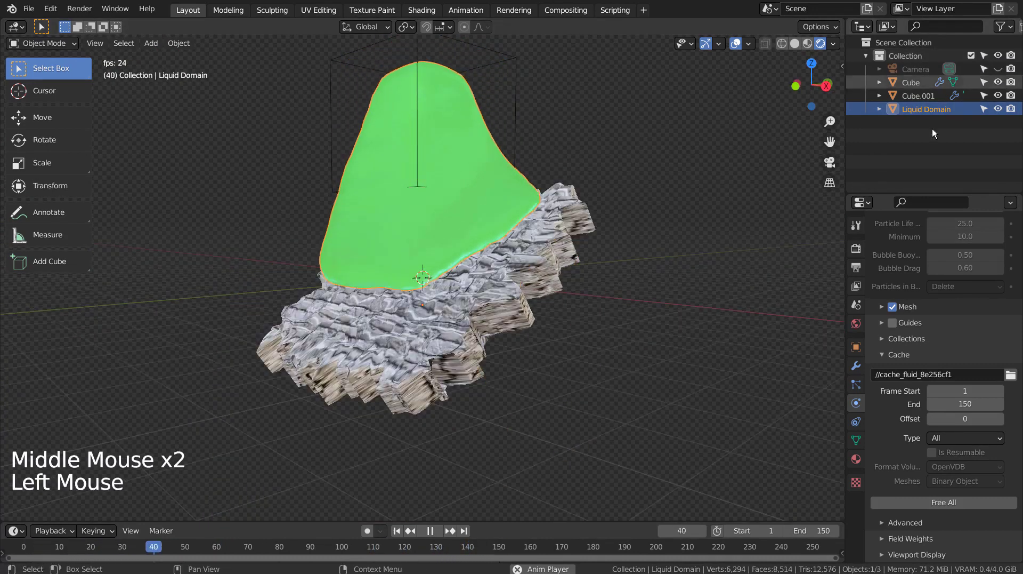
{"action": "scroll", "coordinate": [754, 280], "scroll_direction": "down", "scroll_amount": 2}
{"action": "middle_click_drag", "start_coordinate": [754, 279], "coordinate": [709, 315], "text": "shift"}
{"action": "middle_click_drag", "start_coordinate": [709, 314], "coordinate": [730, 309]}
- Orbit around the slab to watch the green fluid splash from several angles
{"action": "middle_click", "coordinate": [652, 308]}
{"action": "middle_click", "coordinate": [731, 309]}
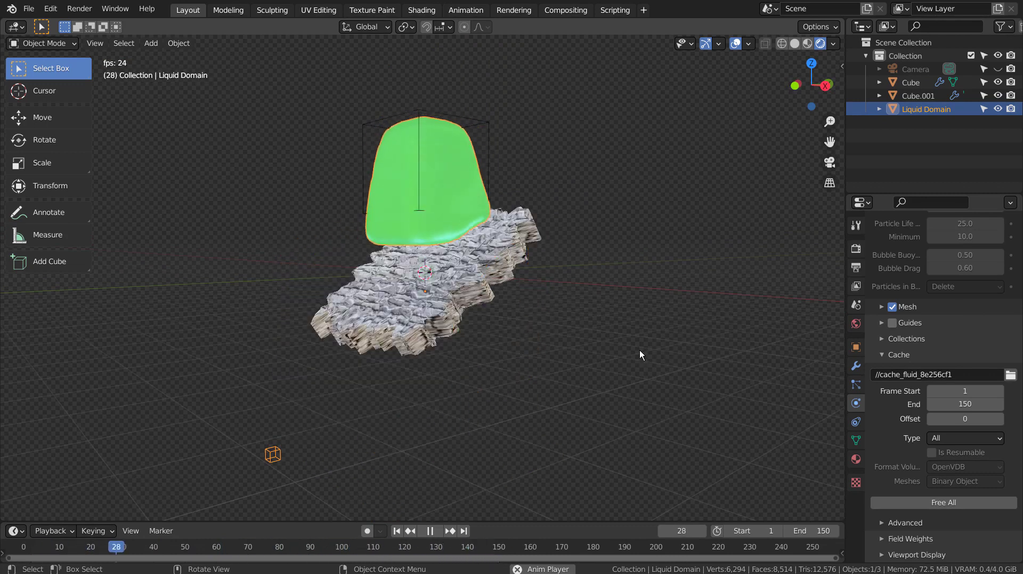
{"action": "middle_click_drag", "start_coordinate": [625, 349], "coordinate": [686, 382]}
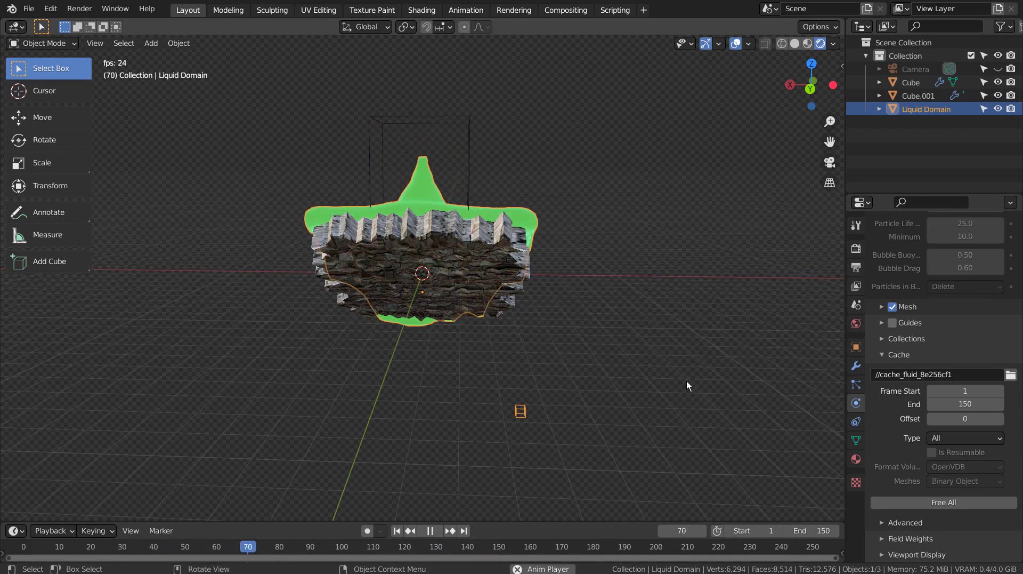
{"action": "middle_click_drag", "start_coordinate": [696, 382], "coordinate": [502, 416]}
{"action": "middle_click_drag", "start_coordinate": [618, 418], "coordinate": [549, 415]}
{"action": "middle_click", "coordinate": [739, 379]}
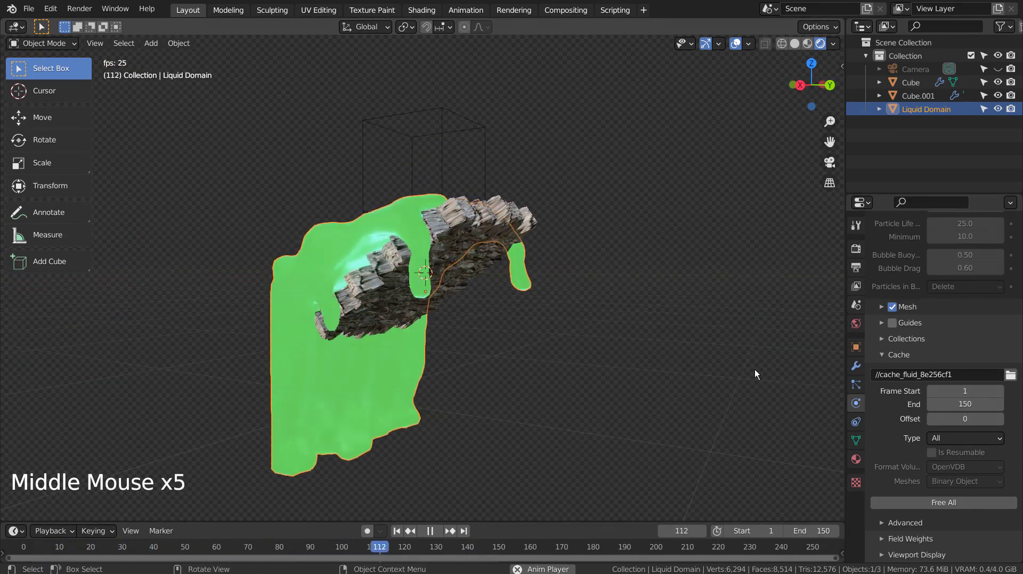